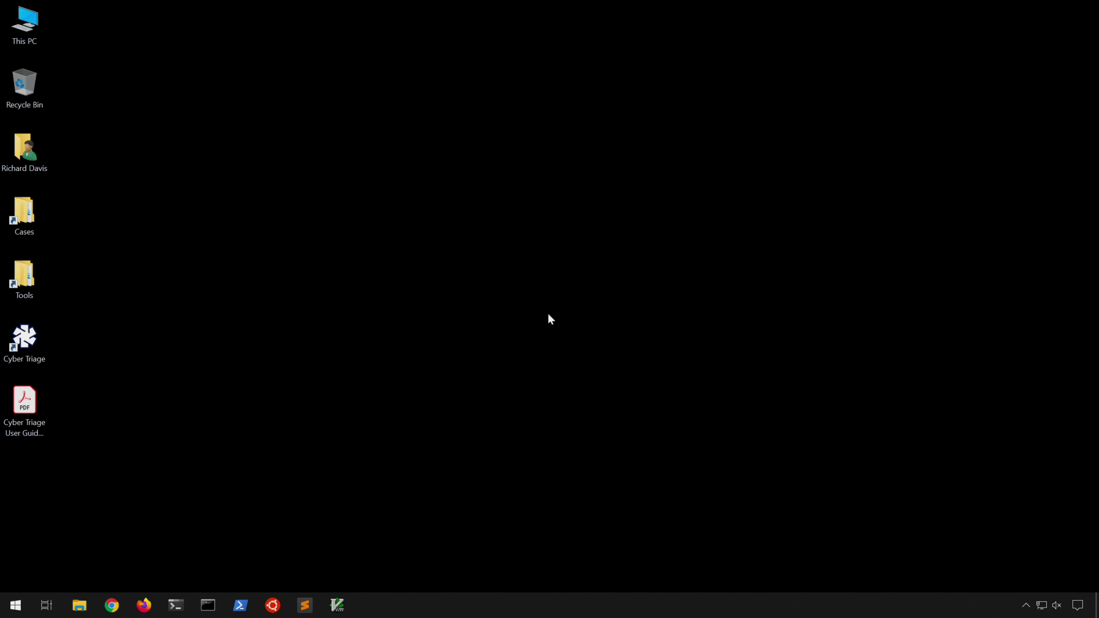
Step: Launch Cyber Triage and decline configuring an NSRL file for now
{"action": "double_click", "coordinate": [22, 345]}
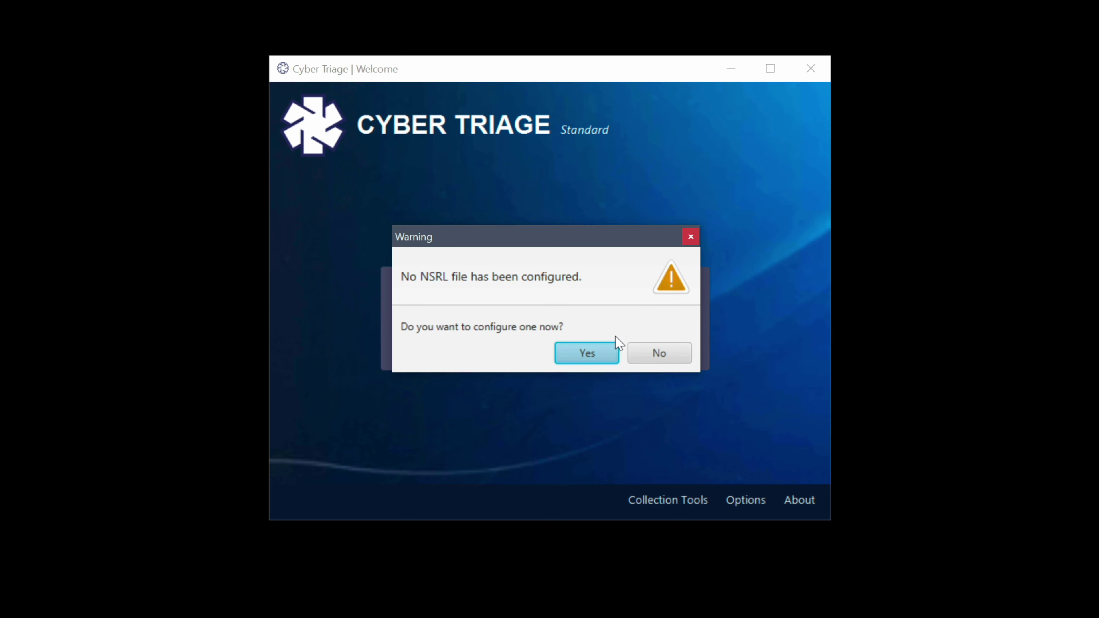
{"action": "left_click", "coordinate": [635, 351]}
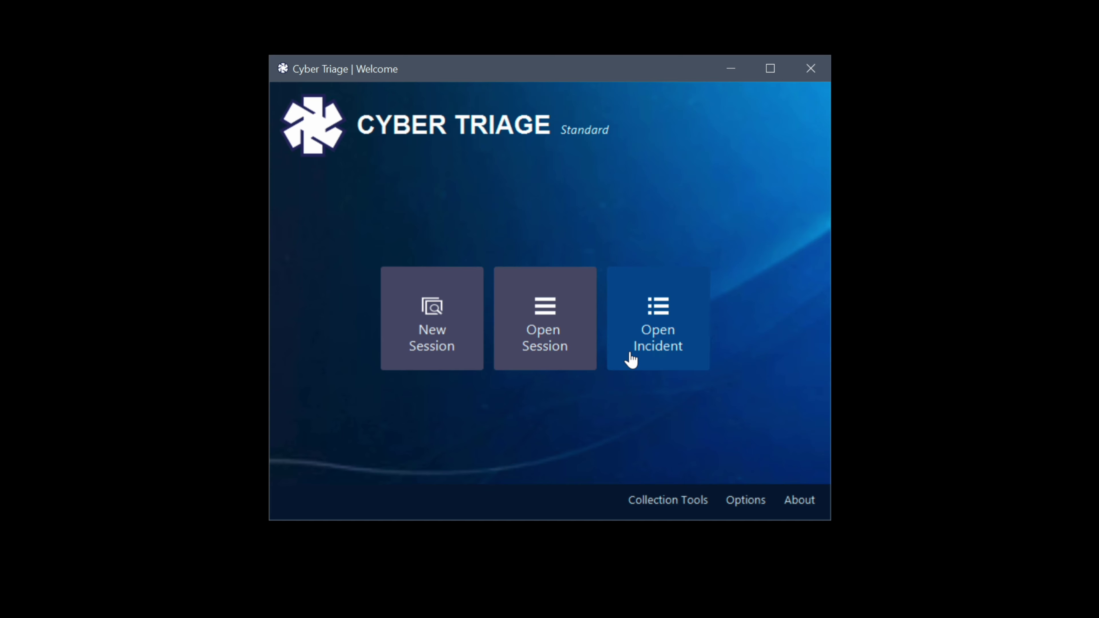
Step: Set the timezone to UTC in Options, review each tab through License Info, and confirm
{"action": "left_click", "coordinate": [727, 502]}
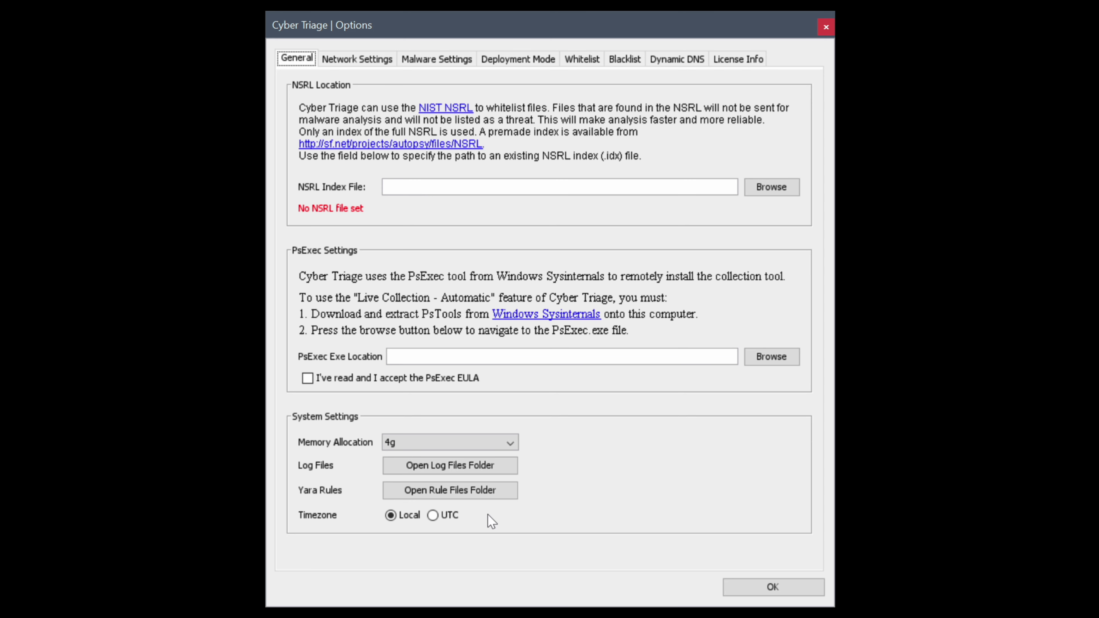
{"action": "left_click", "coordinate": [446, 516]}
{"action": "left_click", "coordinate": [359, 60]}
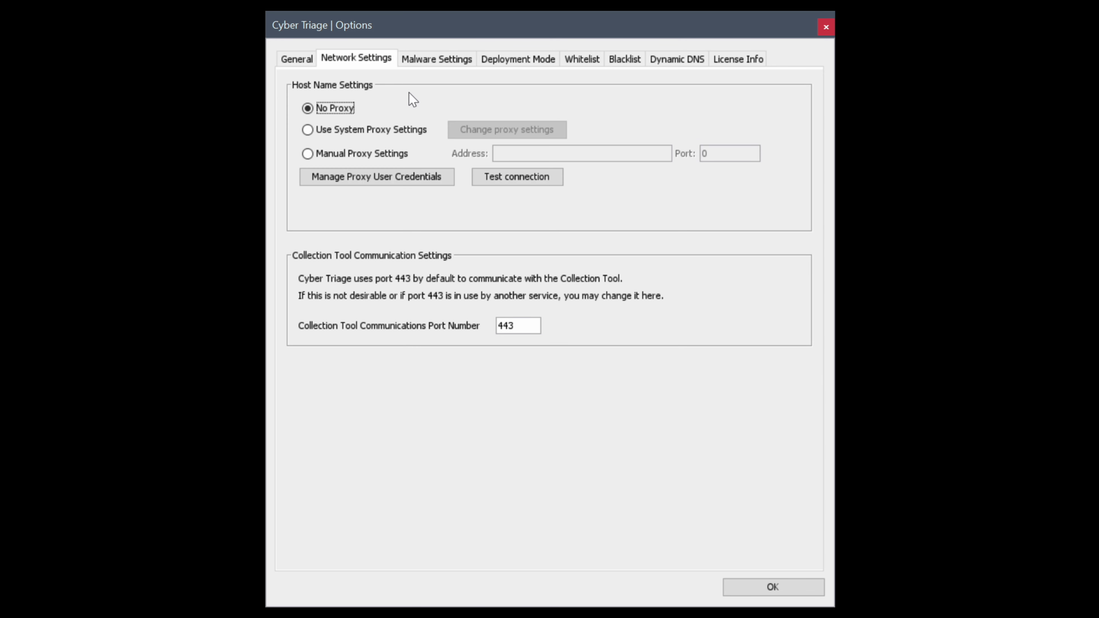
{"action": "left_click", "coordinate": [425, 59]}
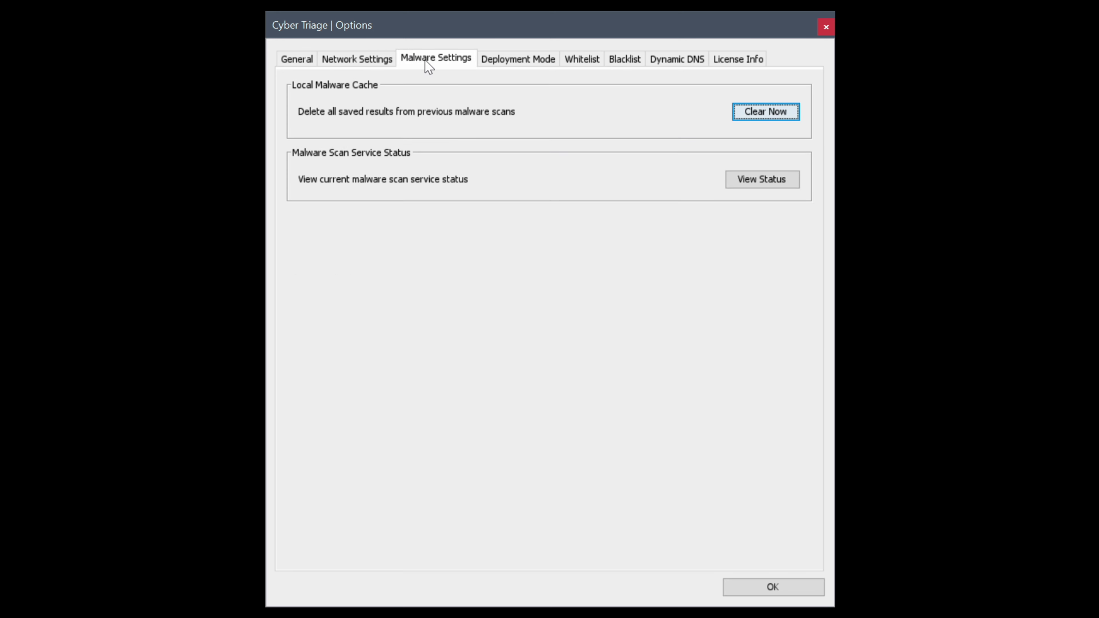
{"action": "left_click", "coordinate": [502, 57]}
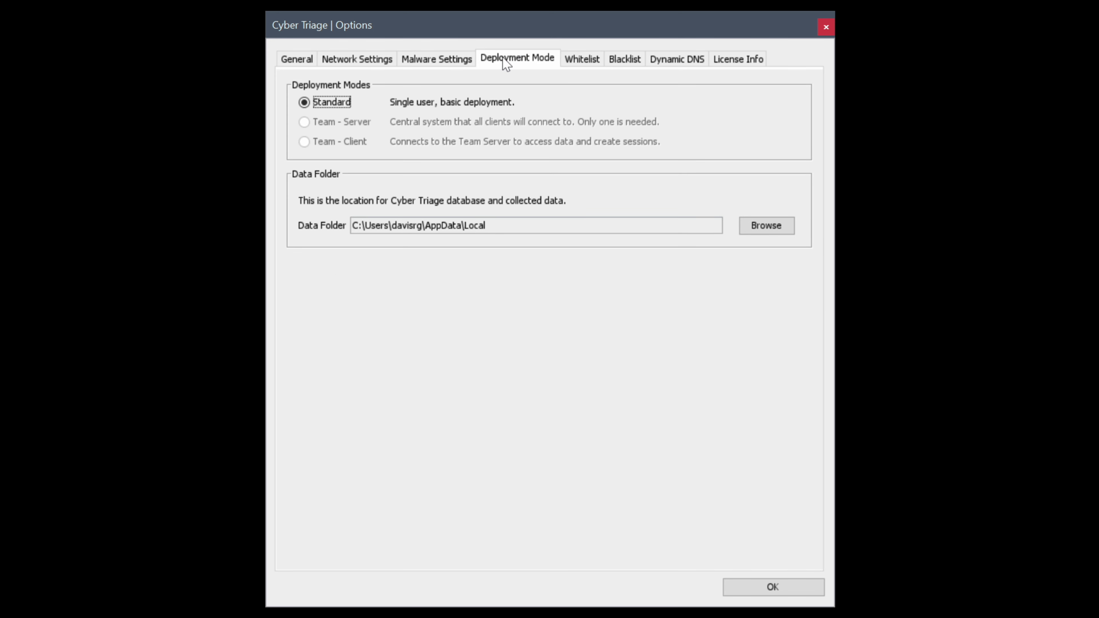
{"action": "left_click", "coordinate": [576, 64]}
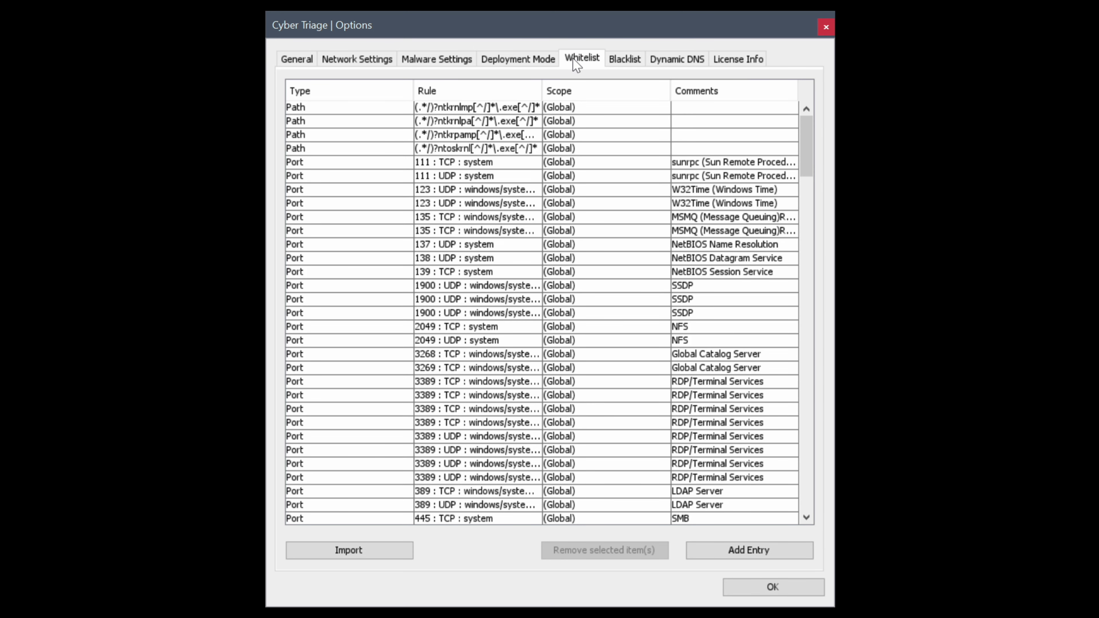
{"action": "left_click", "coordinate": [620, 63]}
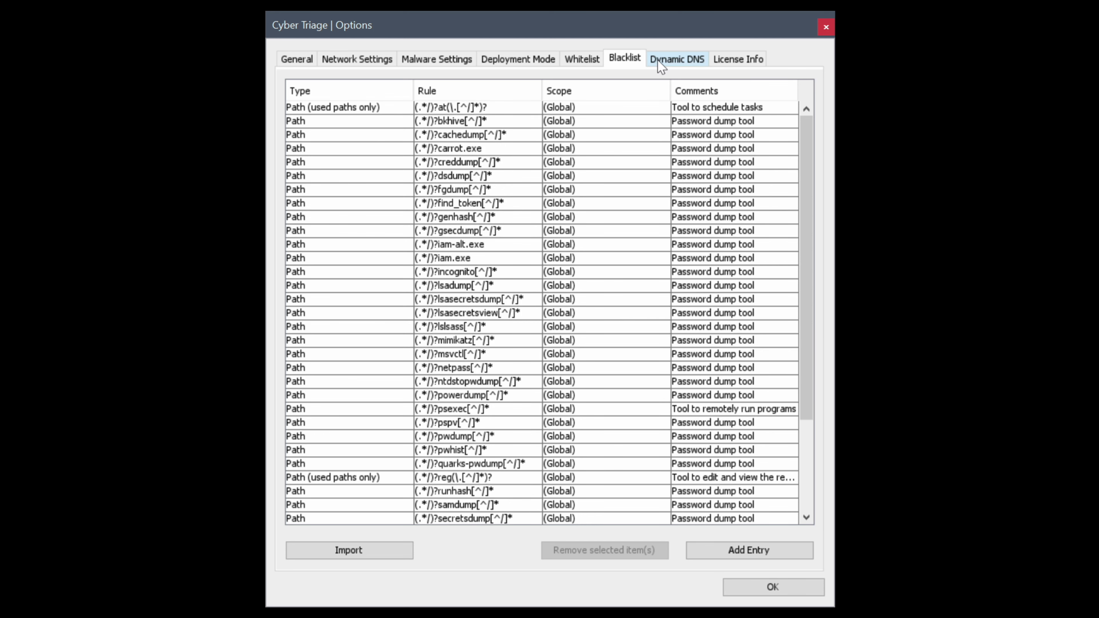
{"action": "left_click", "coordinate": [664, 65]}
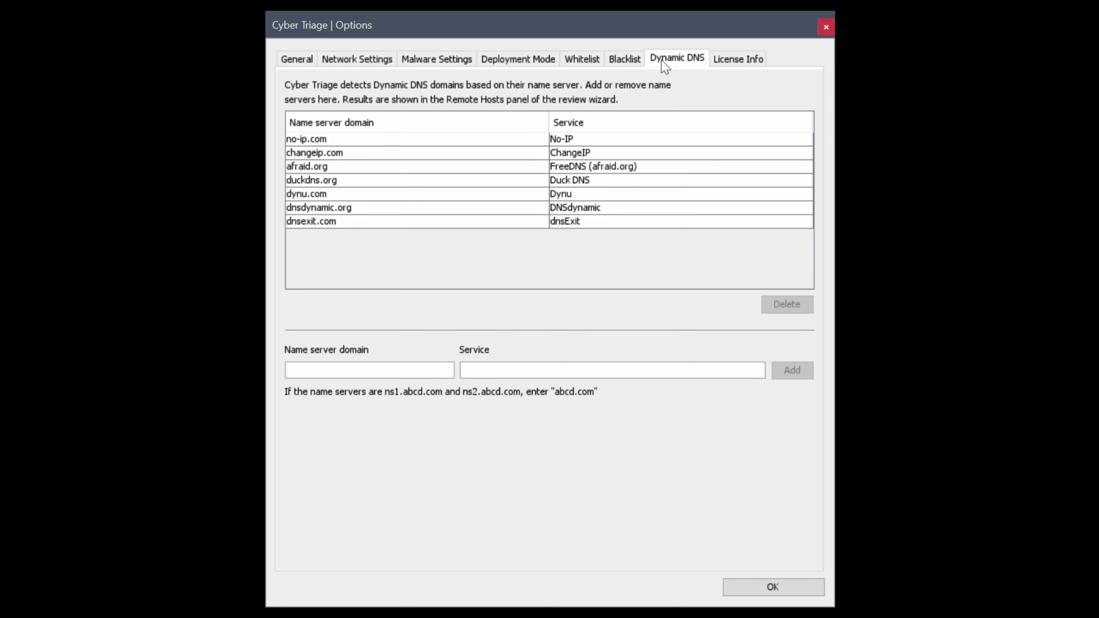
{"action": "left_click", "coordinate": [714, 62]}
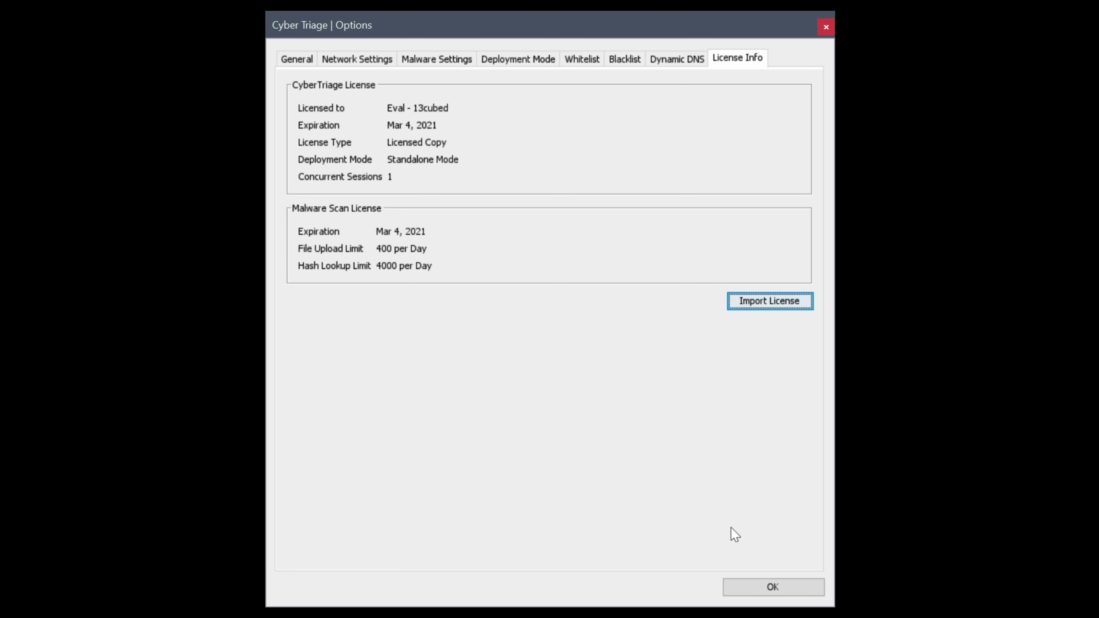
{"action": "left_click", "coordinate": [734, 589]}
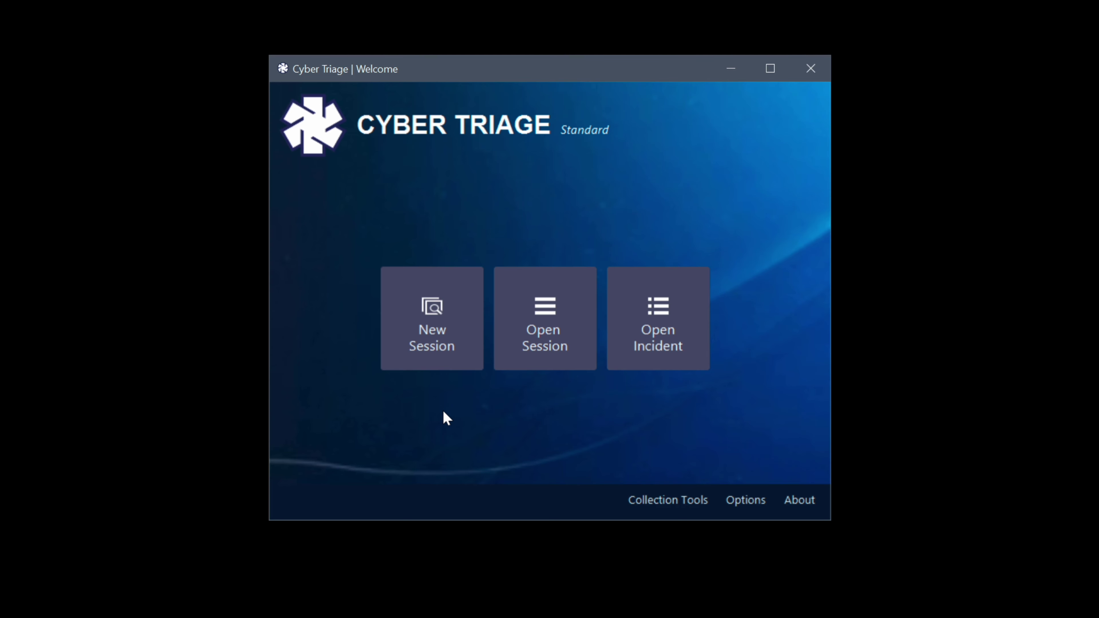
Step: Start a new session to reach the collection type choices
{"action": "left_click", "coordinate": [427, 365]}
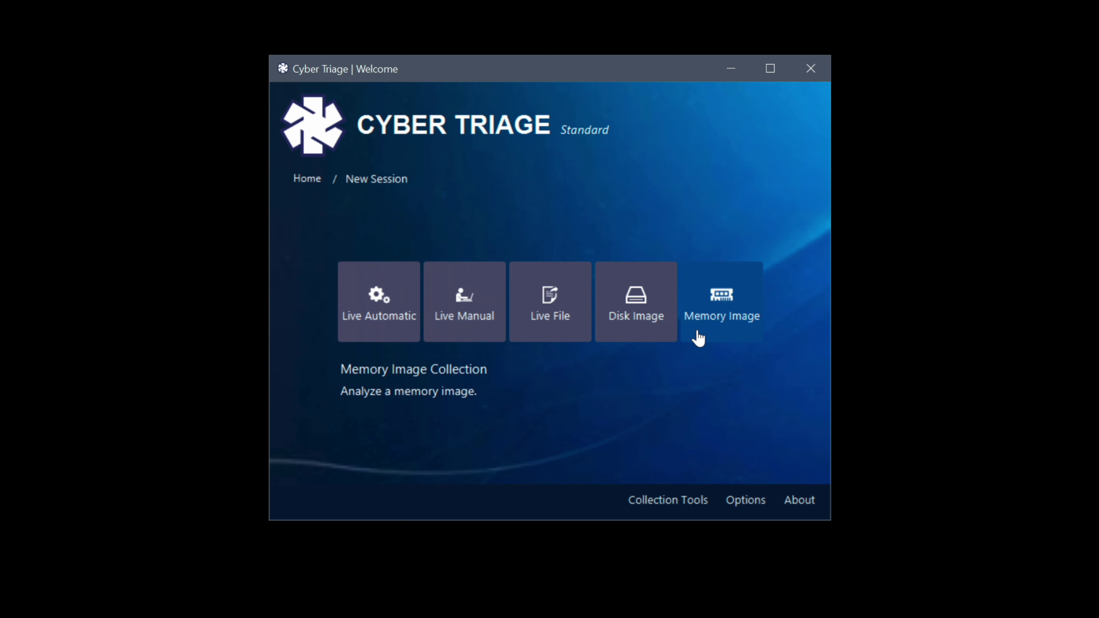
Step: Choose Disk Image collection with incident name 'Demo' and host 'localhost'
{"action": "left_click", "coordinate": [634, 340]}
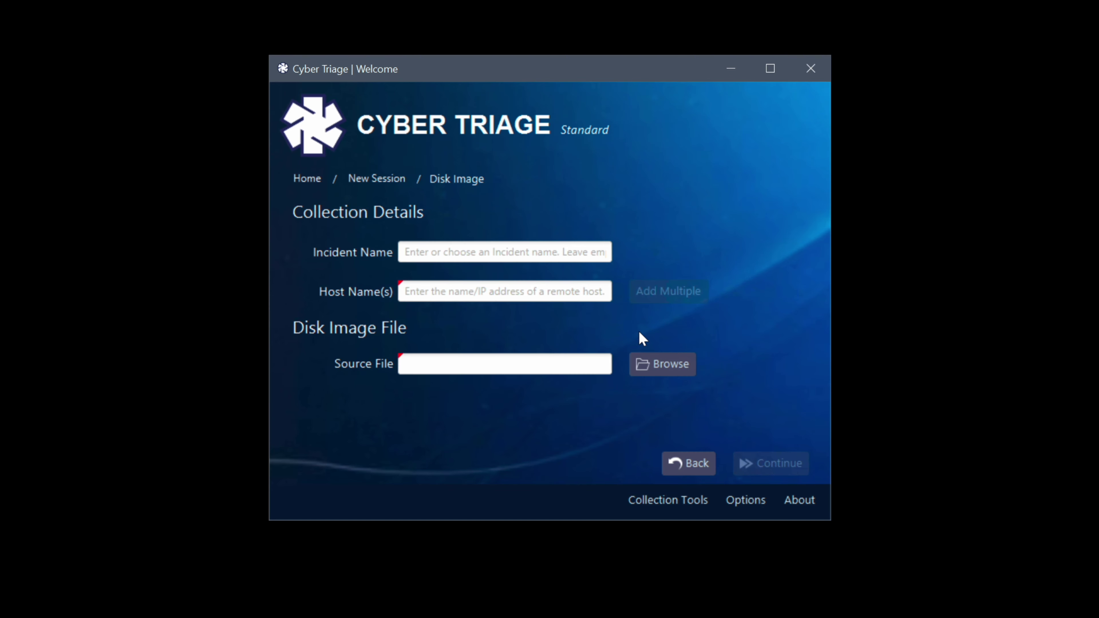
{"action": "left_click", "coordinate": [515, 252]}
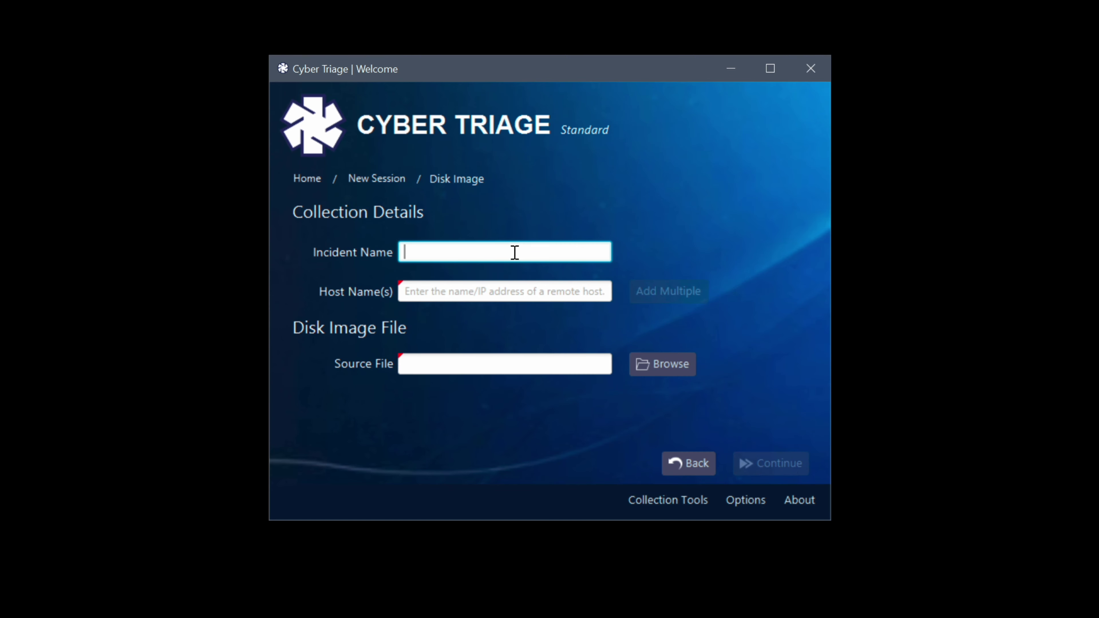
{"action": "type", "text": "Demo"}
{"action": "key", "text": "Tab"}
{"action": "type", "text": "localhost"}
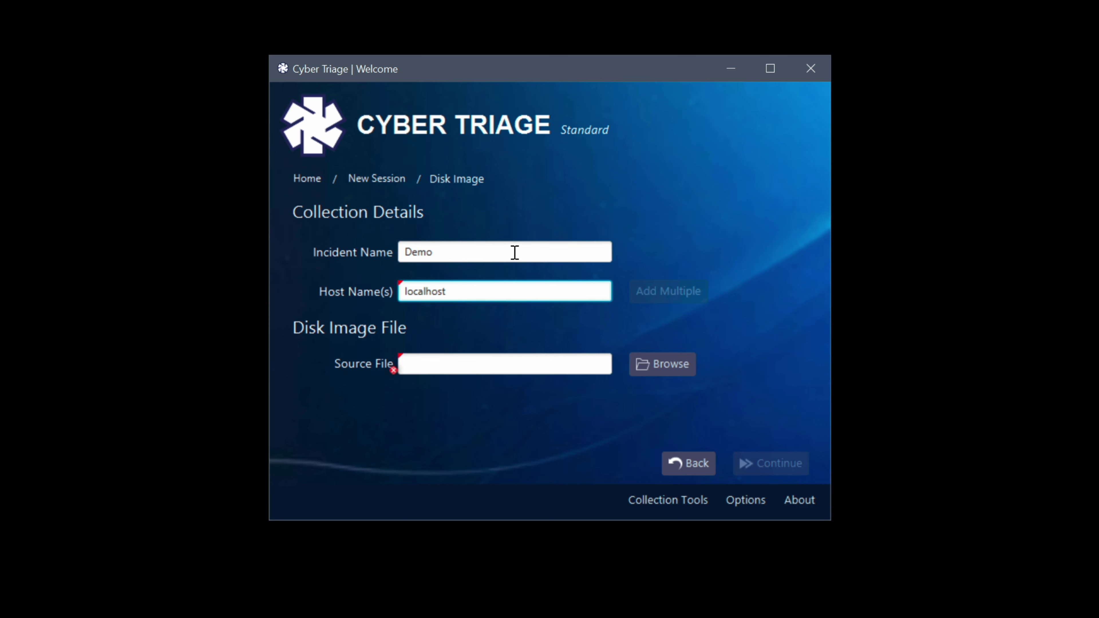
{"action": "key", "text": "Tab"}
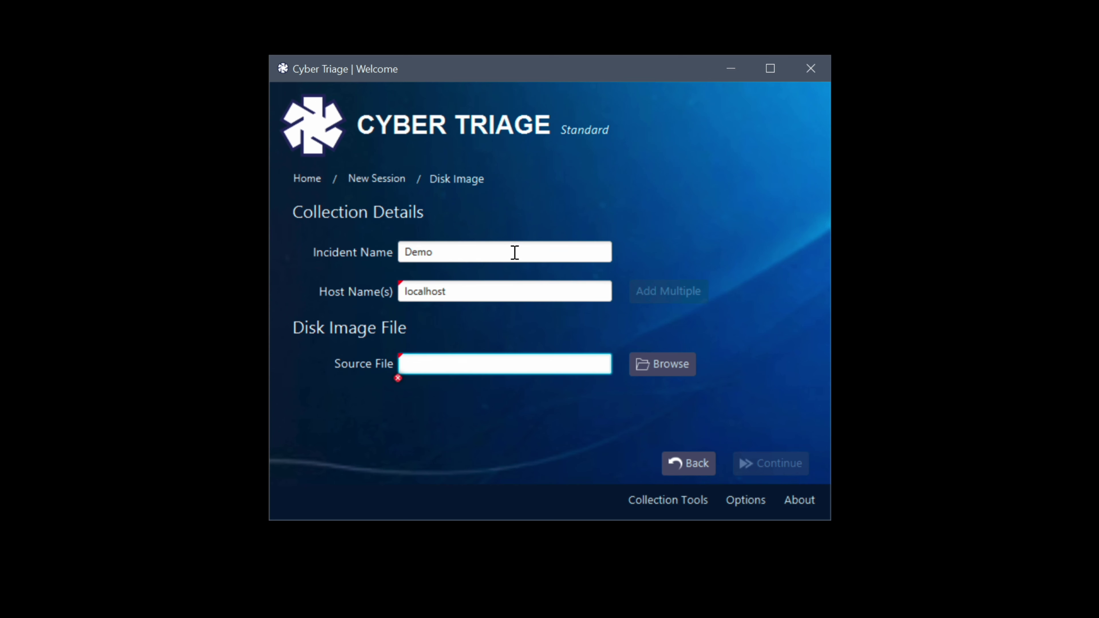
Step: Select disk_Win10.E01 from Desktop > Cases > 13Cubed Disk Images as the source file
{"action": "left_click", "coordinate": [675, 365]}
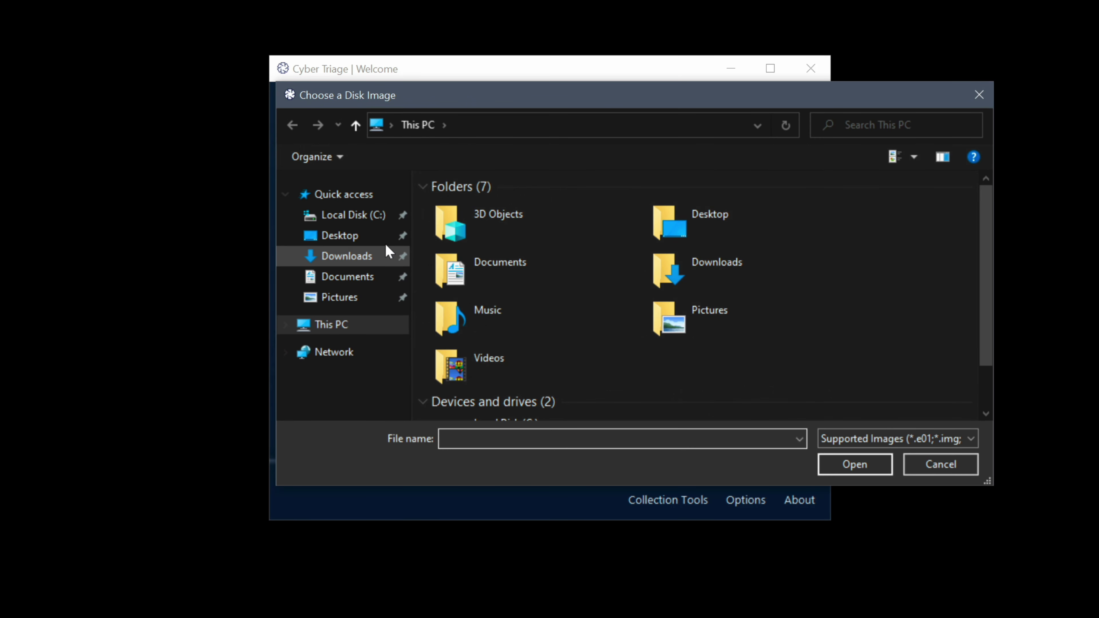
{"action": "left_click", "coordinate": [352, 240]}
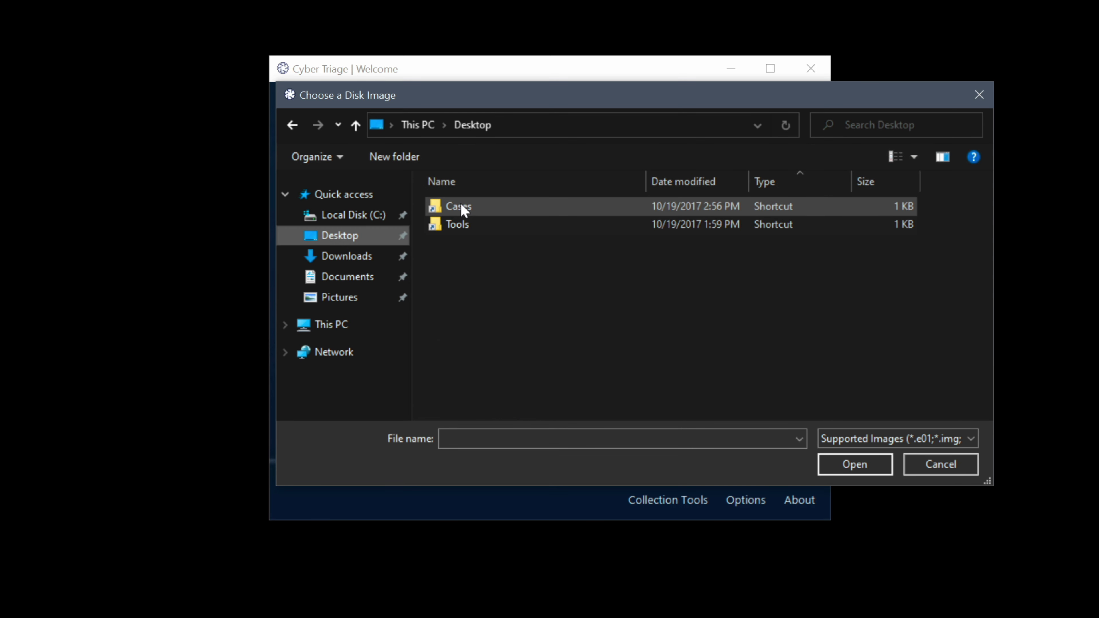
{"action": "double_click", "coordinate": [464, 211]}
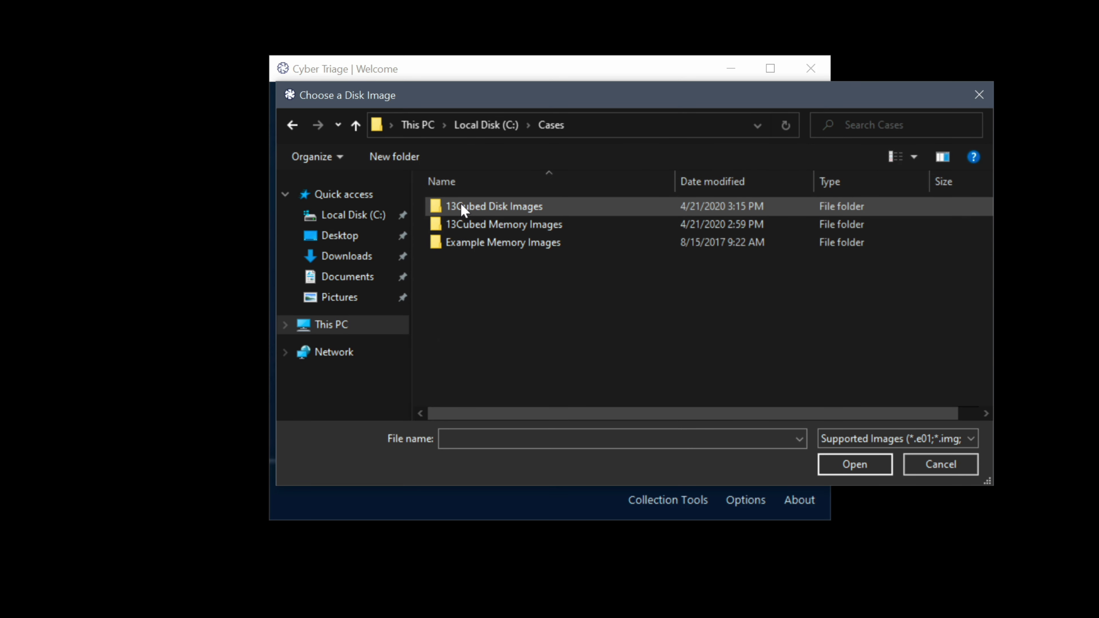
{"action": "double_click", "coordinate": [498, 208]}
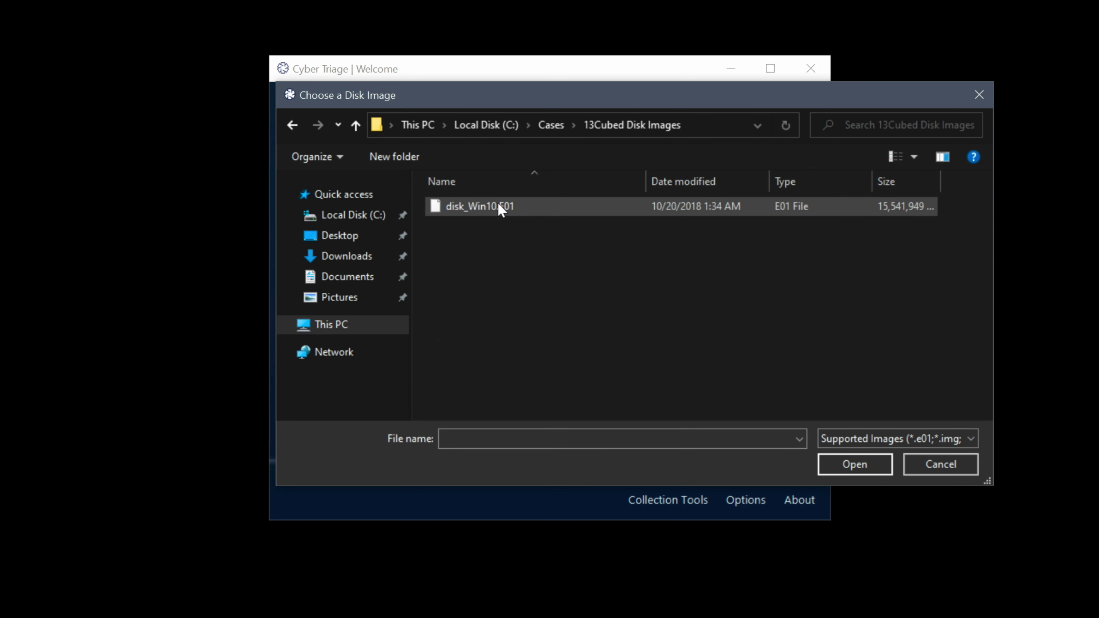
{"action": "double_click", "coordinate": [538, 212]}
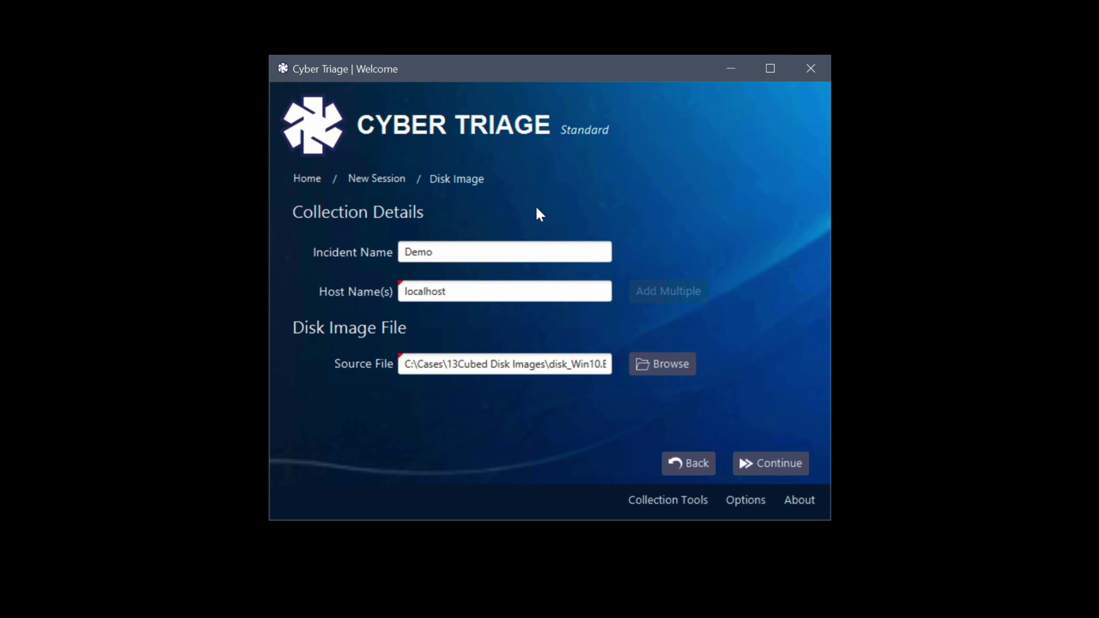
Step: Pick Full Scan after previewing the other scan types, and mark unknown files suspicious without uploading
{"action": "left_click", "coordinate": [774, 464]}
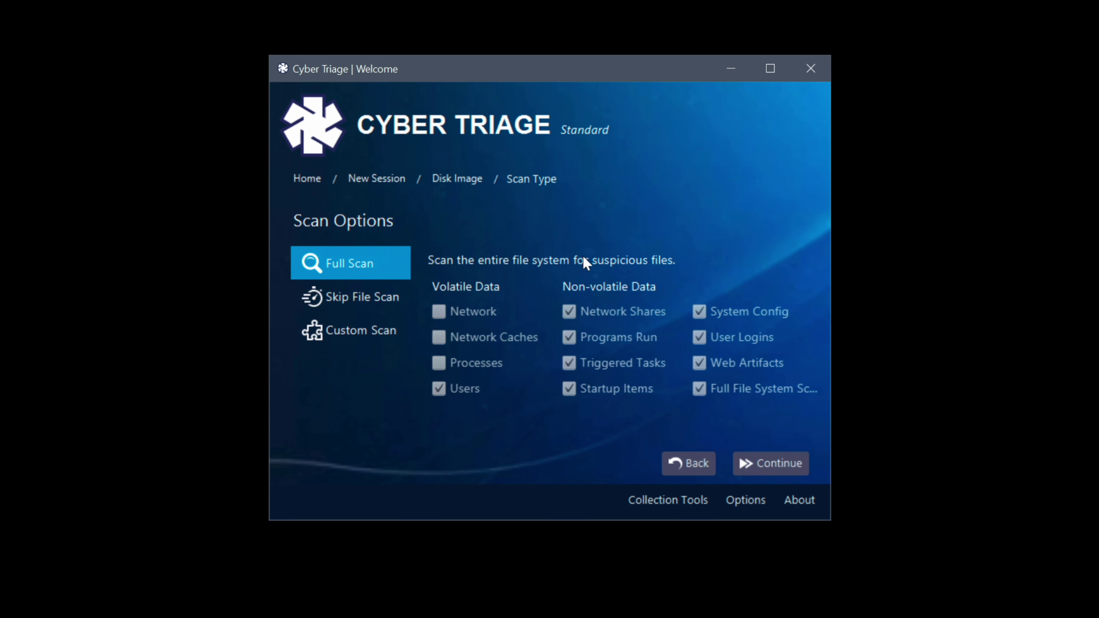
{"action": "left_click", "coordinate": [369, 296]}
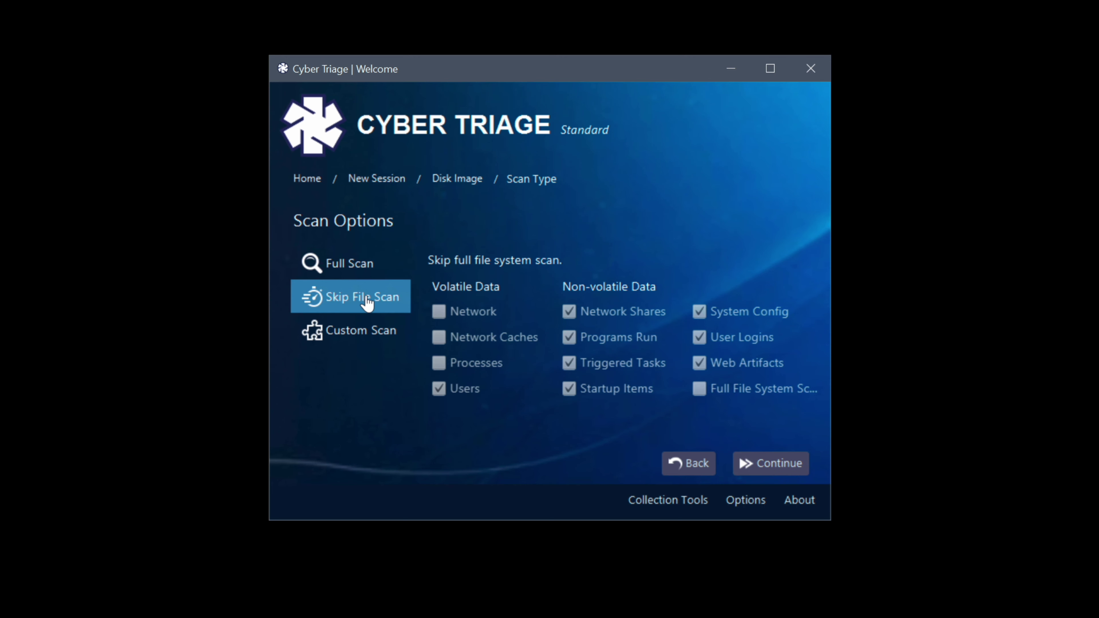
{"action": "left_click", "coordinate": [363, 329]}
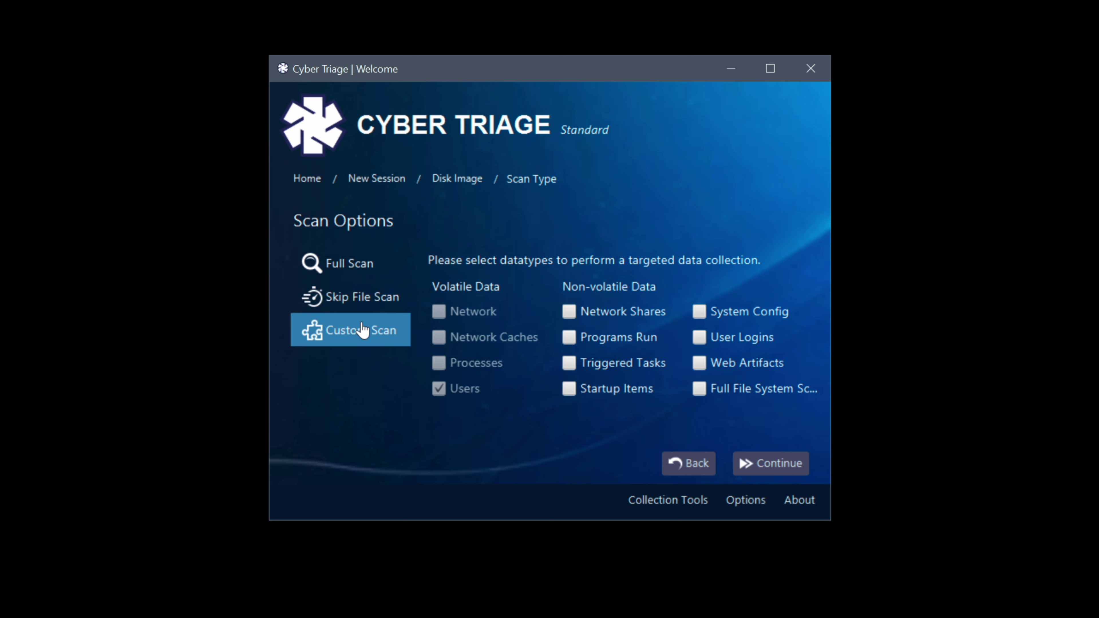
{"action": "left_click", "coordinate": [360, 265]}
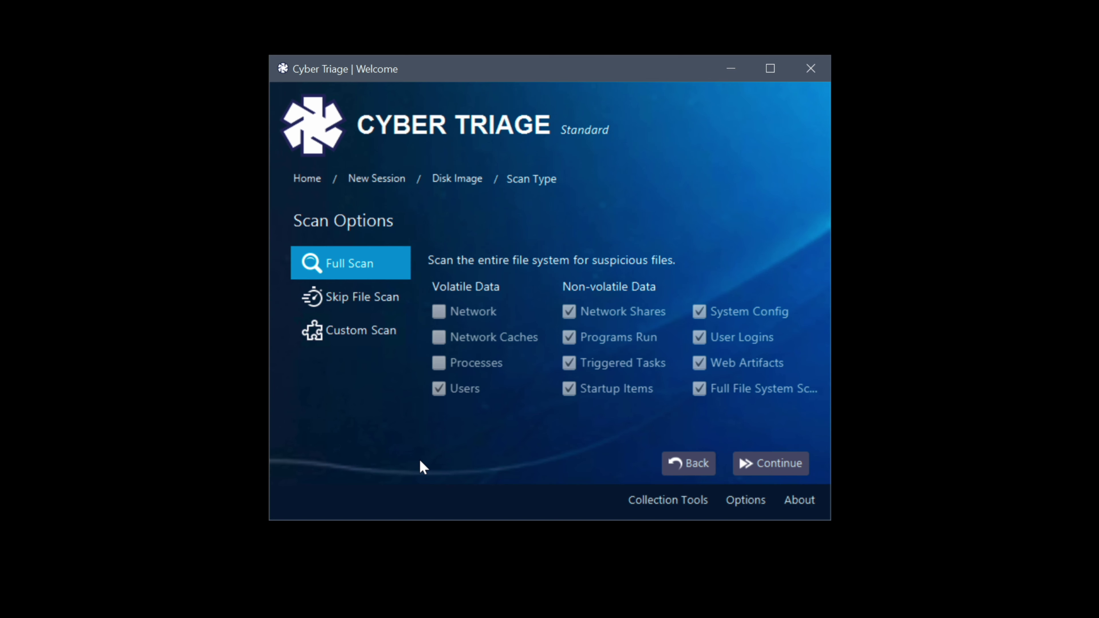
{"action": "left_click", "coordinate": [746, 465]}
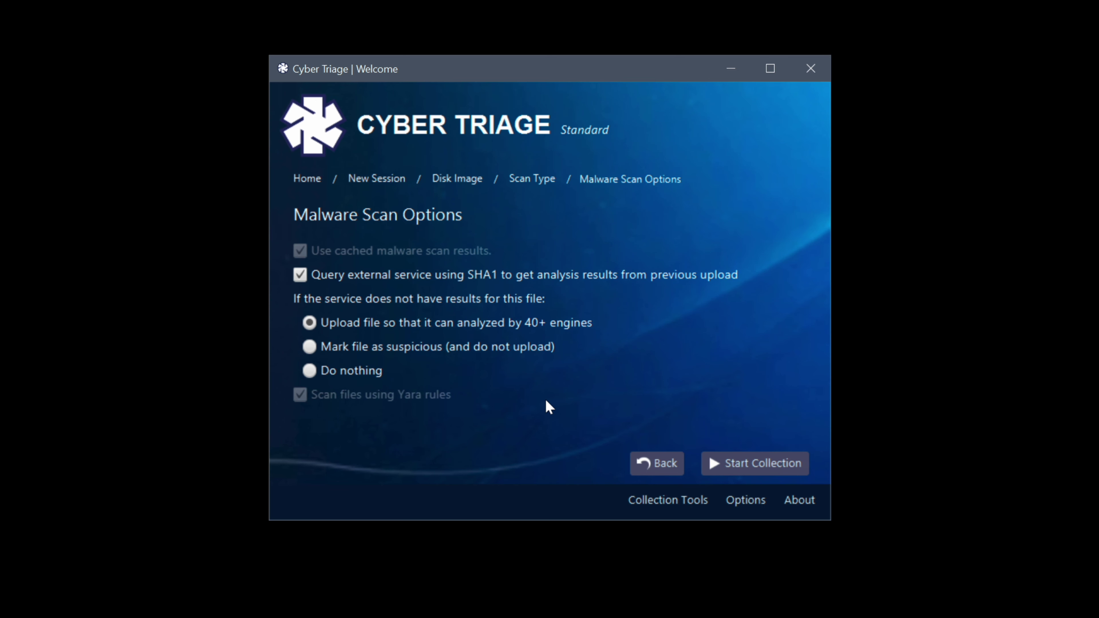
{"action": "left_click", "coordinate": [309, 346]}
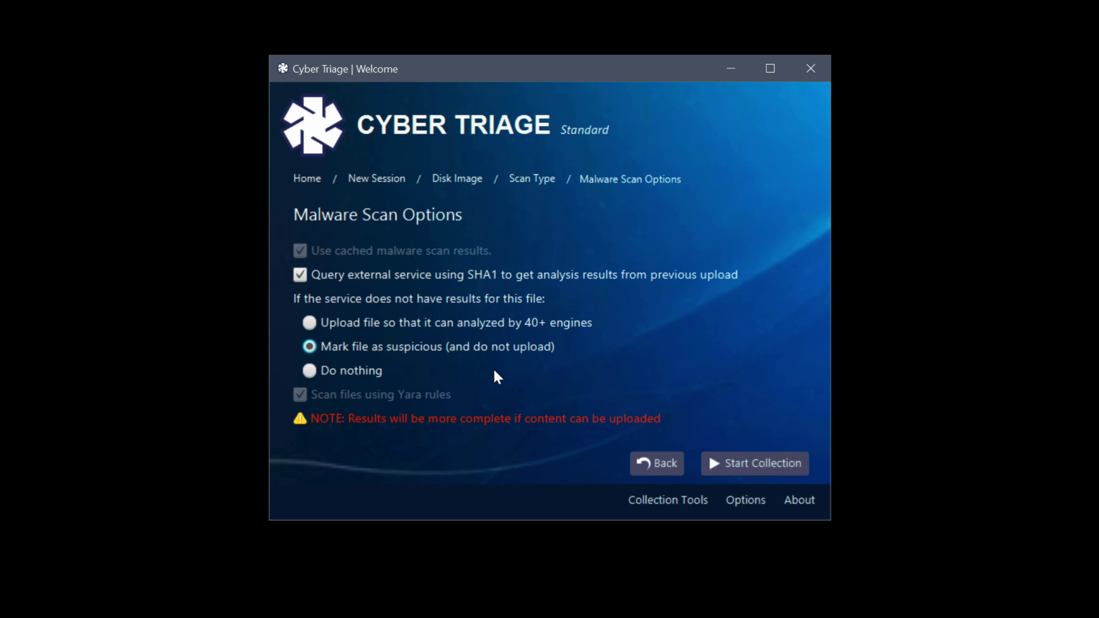
Step: Run the Demo collection with status expanded, dismissing the NSRL notice and allowing firewall access
{"action": "left_click", "coordinate": [727, 462]}
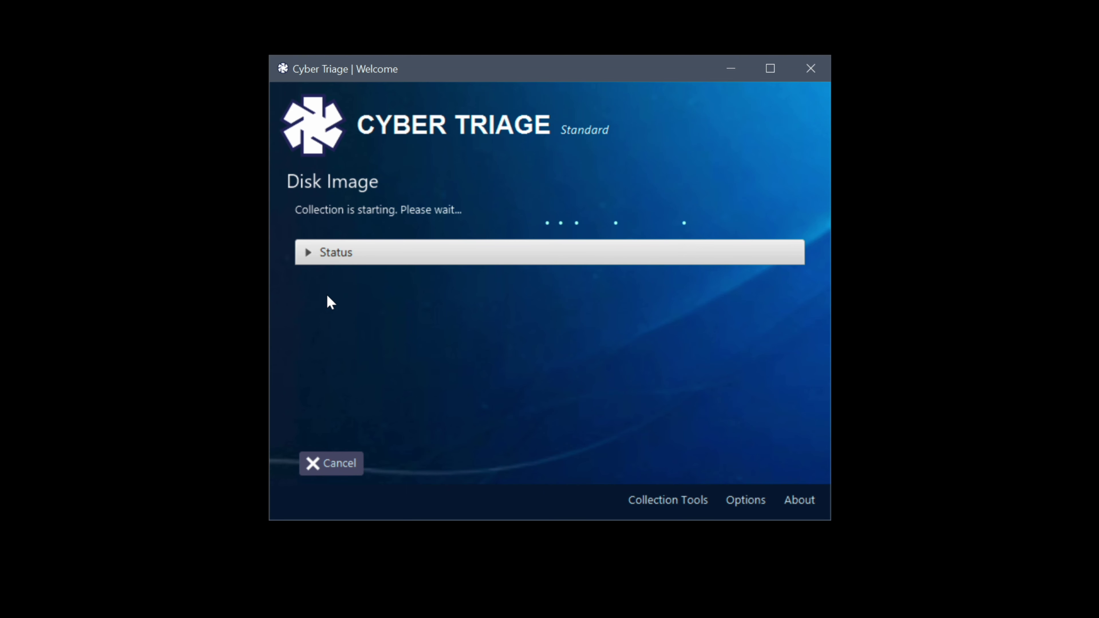
{"action": "left_click", "coordinate": [305, 253]}
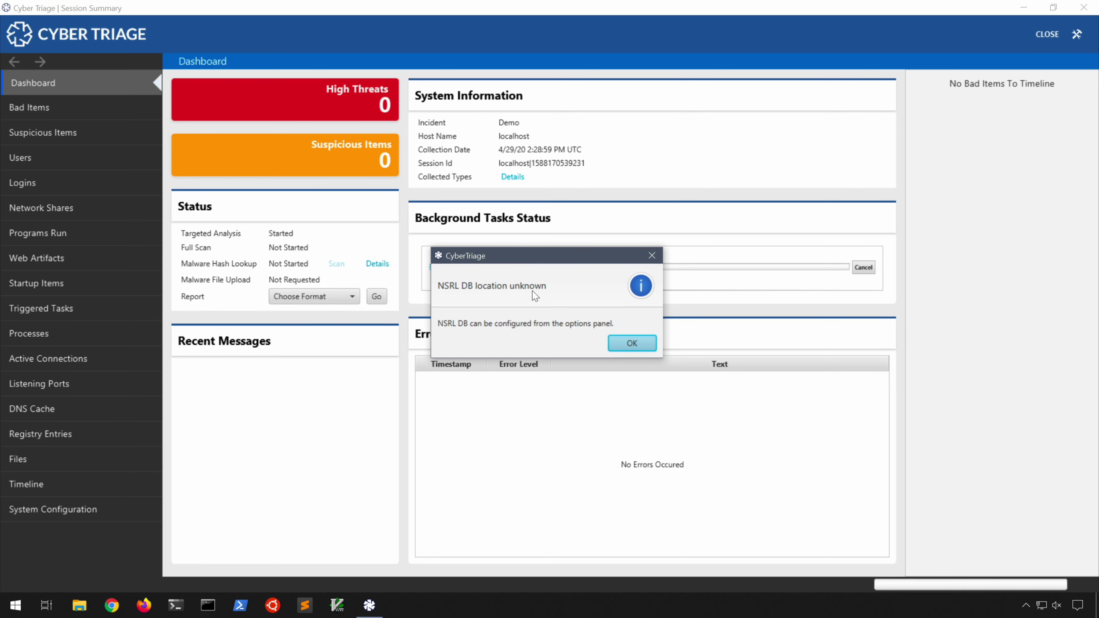
{"action": "left_click", "coordinate": [631, 343]}
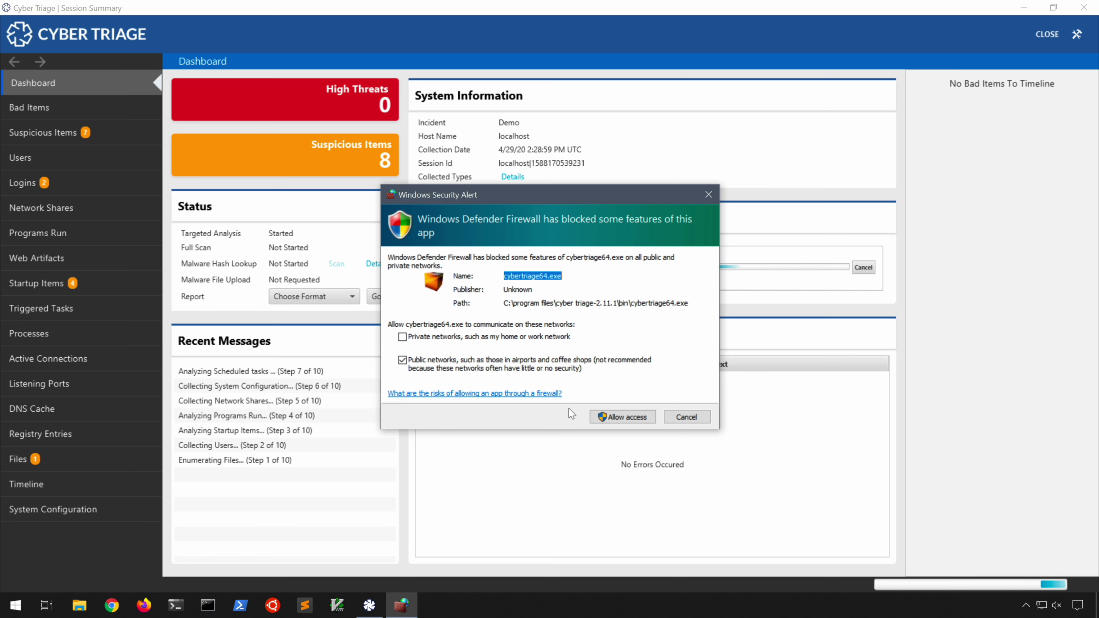
{"action": "left_click", "coordinate": [606, 416]}
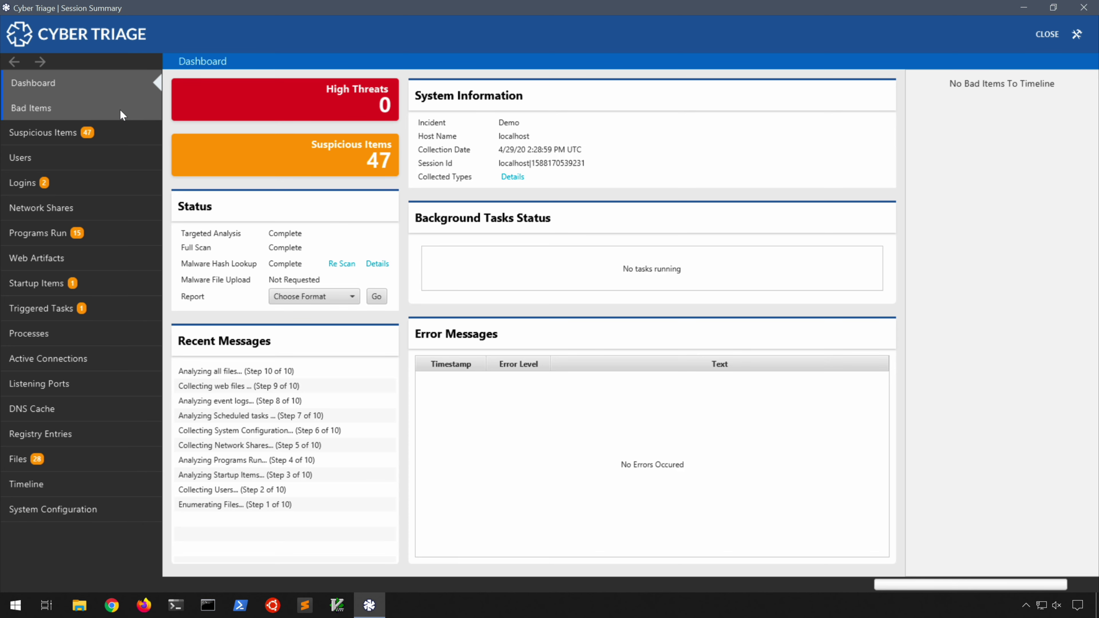
Step: Review the Bad Items and Suspicious Items lists
{"action": "left_click", "coordinate": [120, 110]}
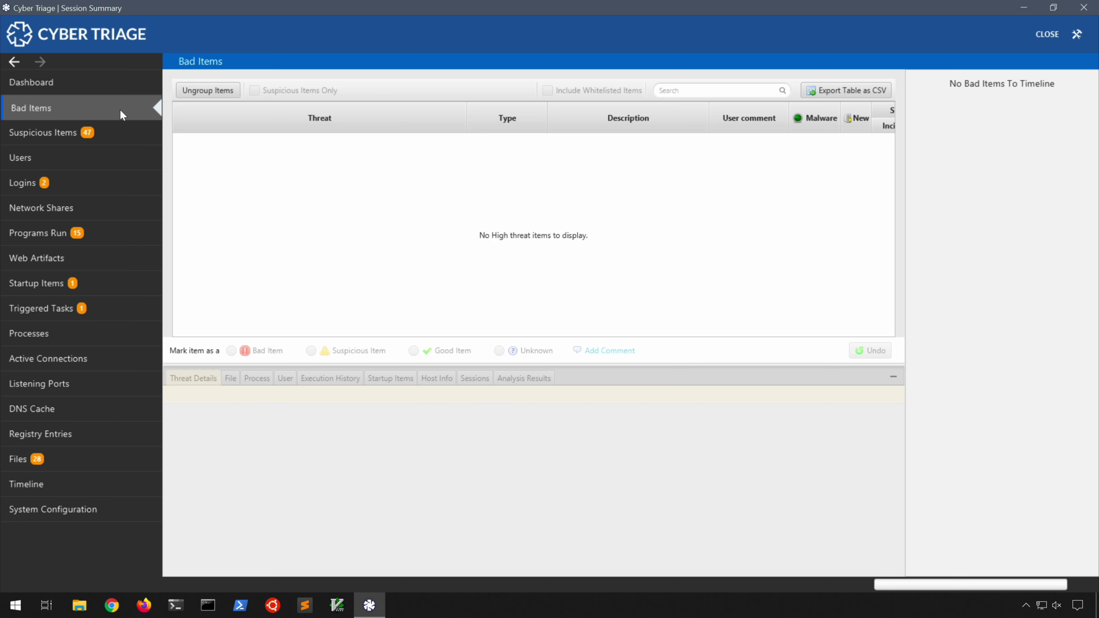
{"action": "left_click", "coordinate": [122, 131]}
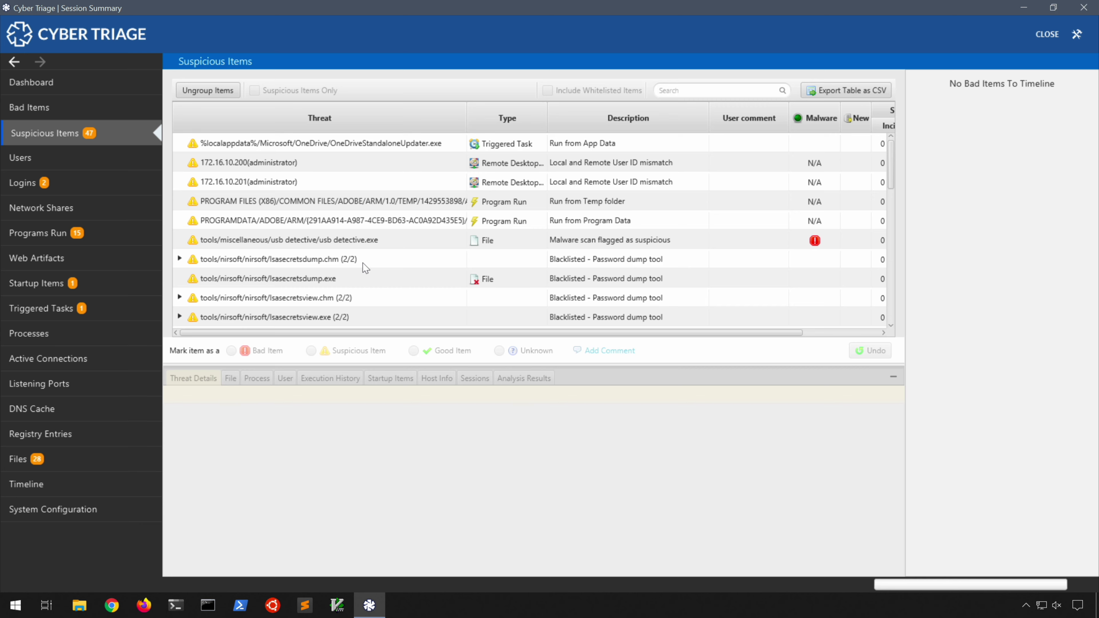
{"action": "scroll", "coordinate": [363, 264], "scroll_direction": "down", "scroll_amount": 3}
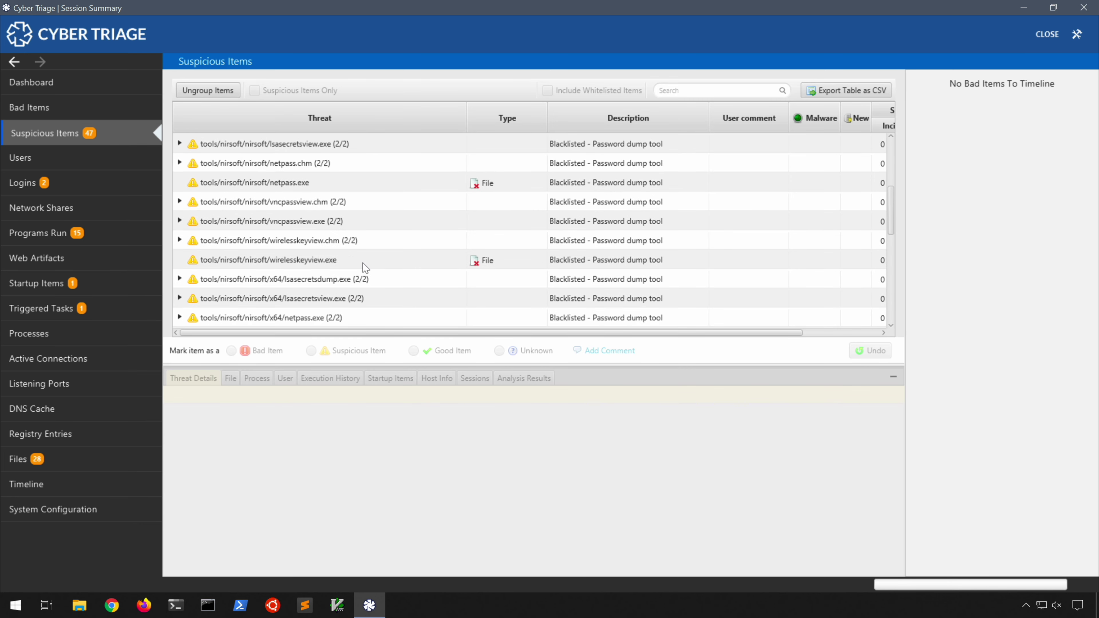
{"action": "scroll", "coordinate": [363, 264], "scroll_direction": "down", "scroll_amount": 2}
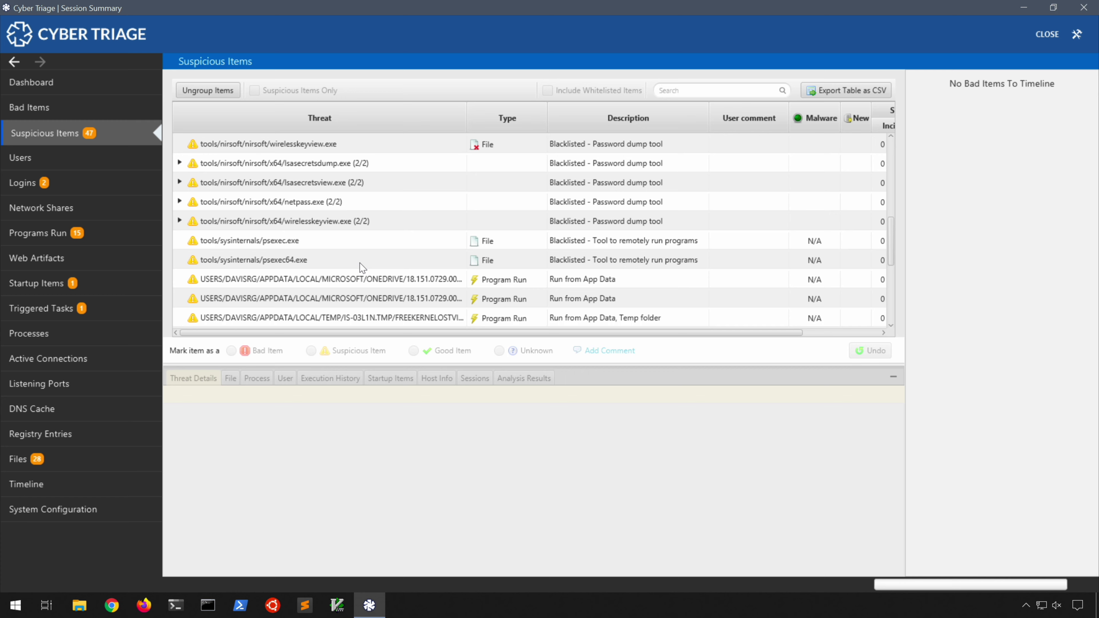
Step: Check user accounts and the 172.16.10.200 login, then list the accessed network shares
{"action": "left_click", "coordinate": [132, 160]}
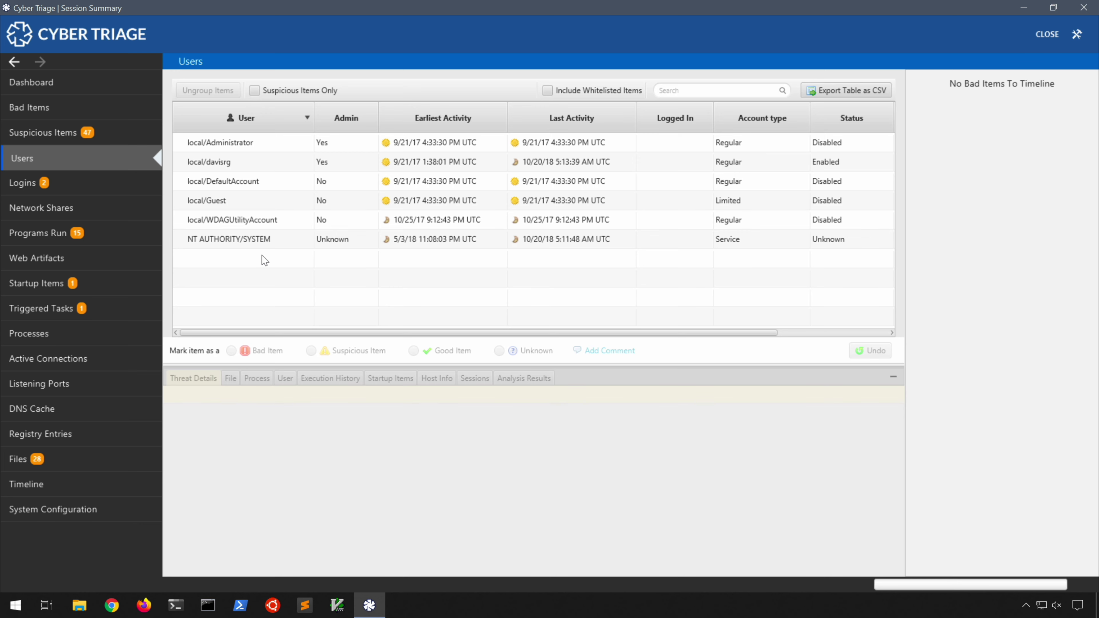
{"action": "left_click", "coordinate": [106, 187]}
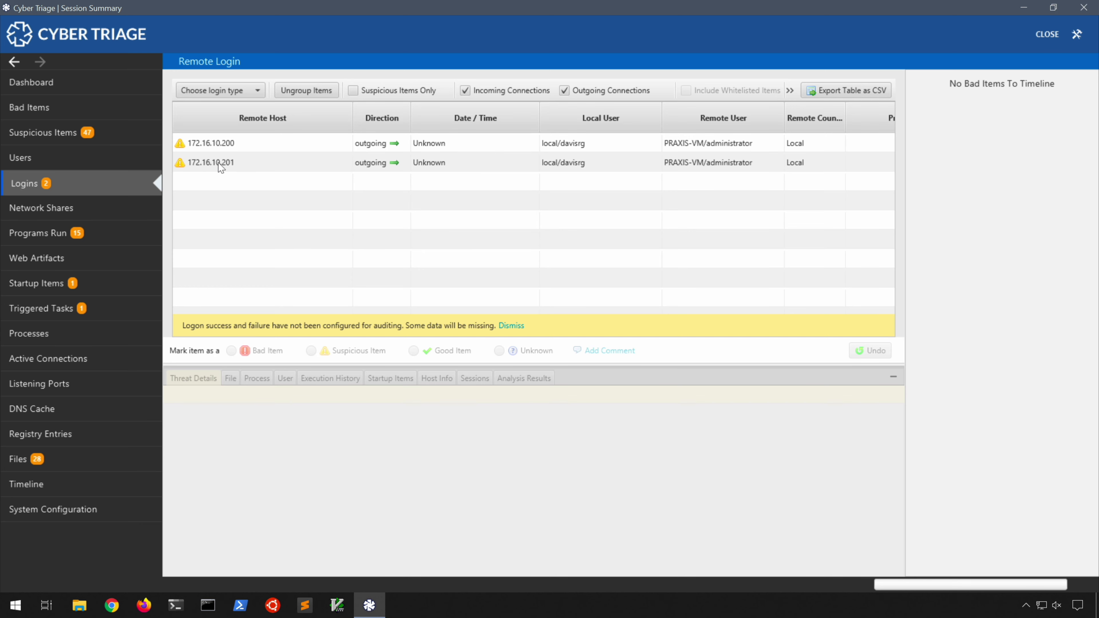
{"action": "left_click", "coordinate": [251, 146]}
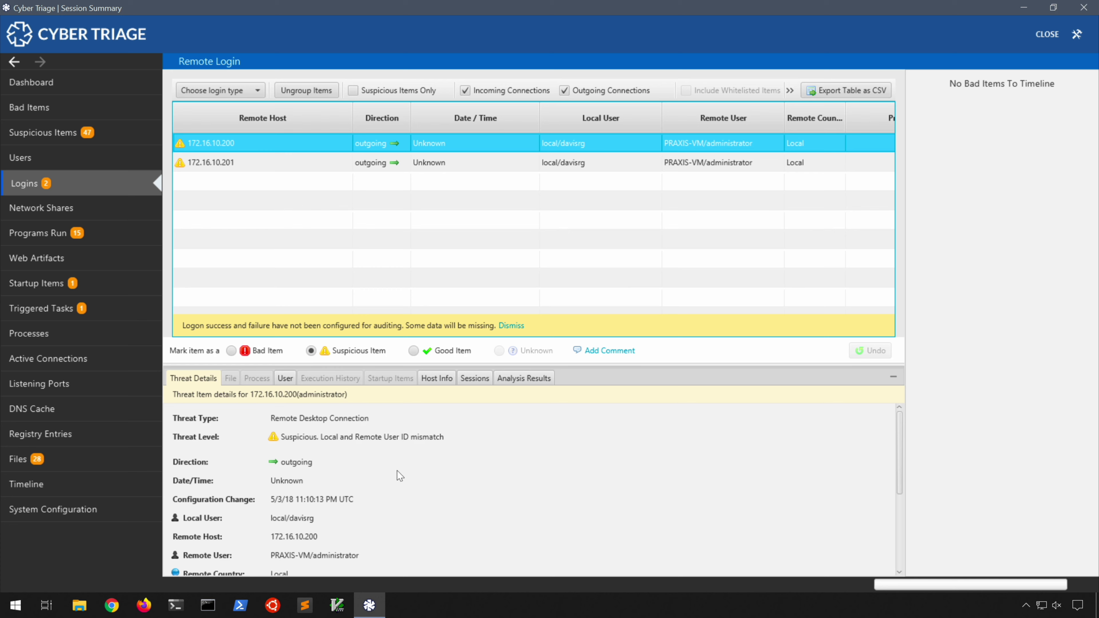
{"action": "scroll", "coordinate": [399, 475], "scroll_direction": "down", "scroll_amount": 3}
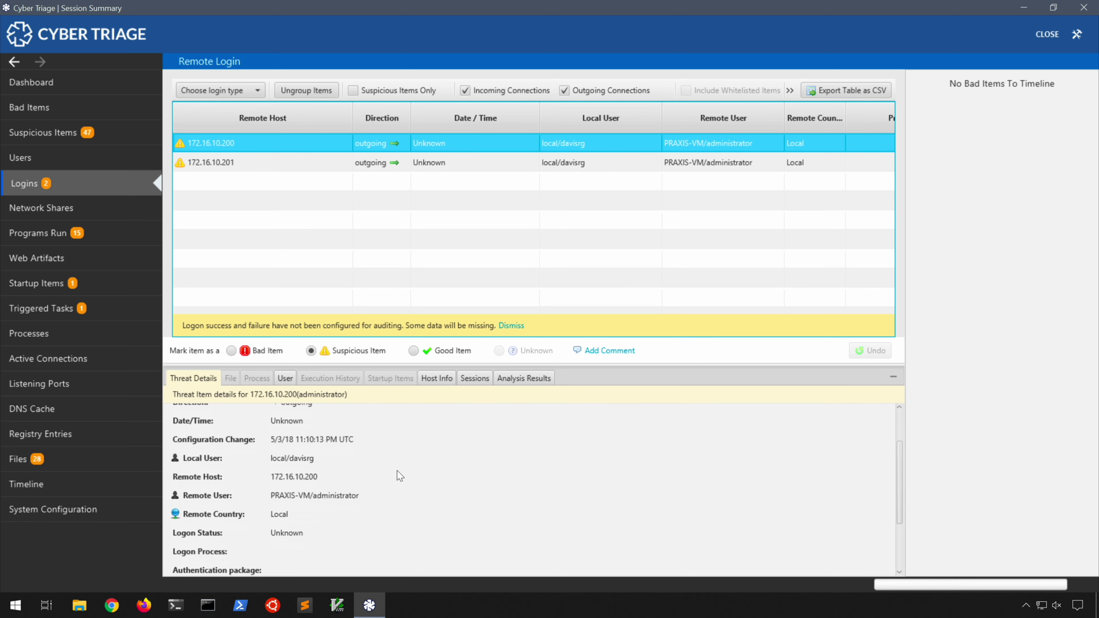
{"action": "scroll", "coordinate": [399, 475], "scroll_direction": "down", "scroll_amount": 3}
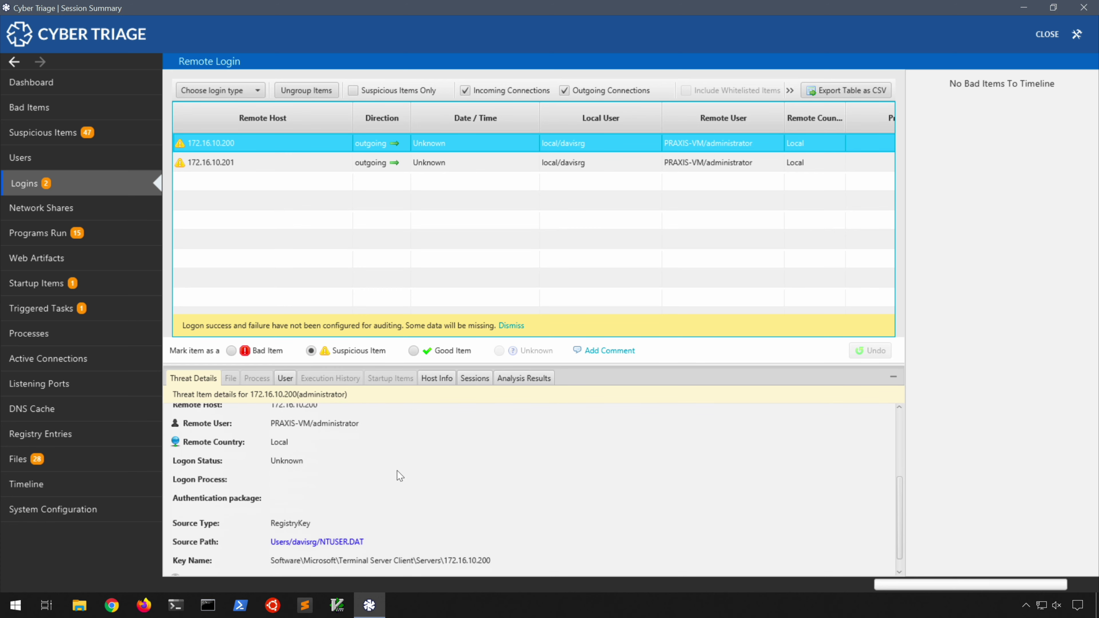
{"action": "scroll", "coordinate": [399, 475], "scroll_direction": "down", "scroll_amount": 1}
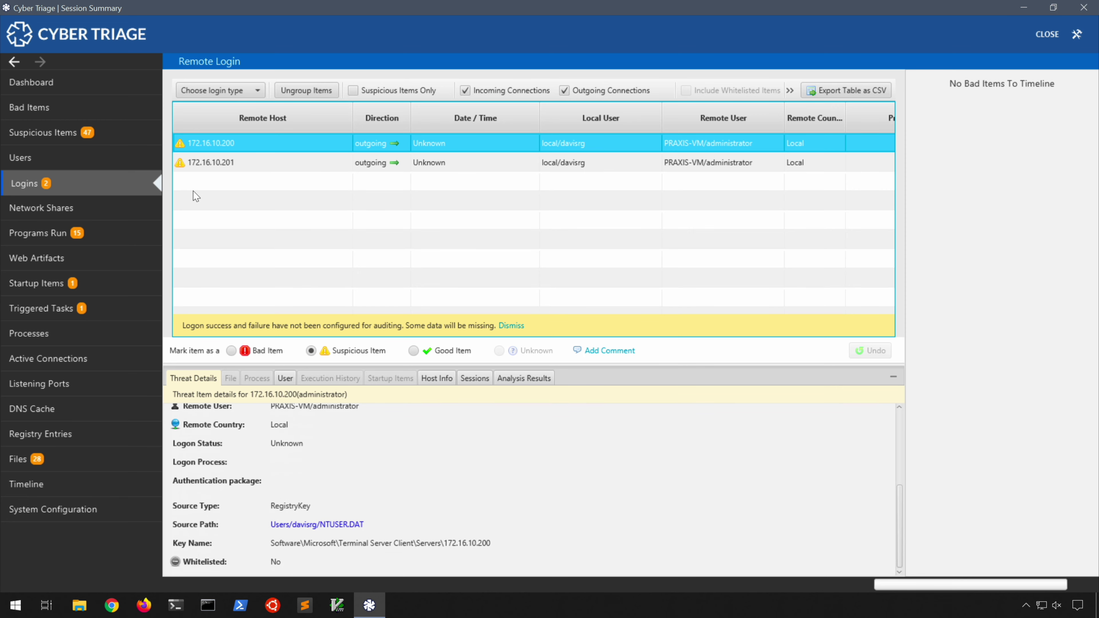
{"action": "left_click", "coordinate": [141, 206]}
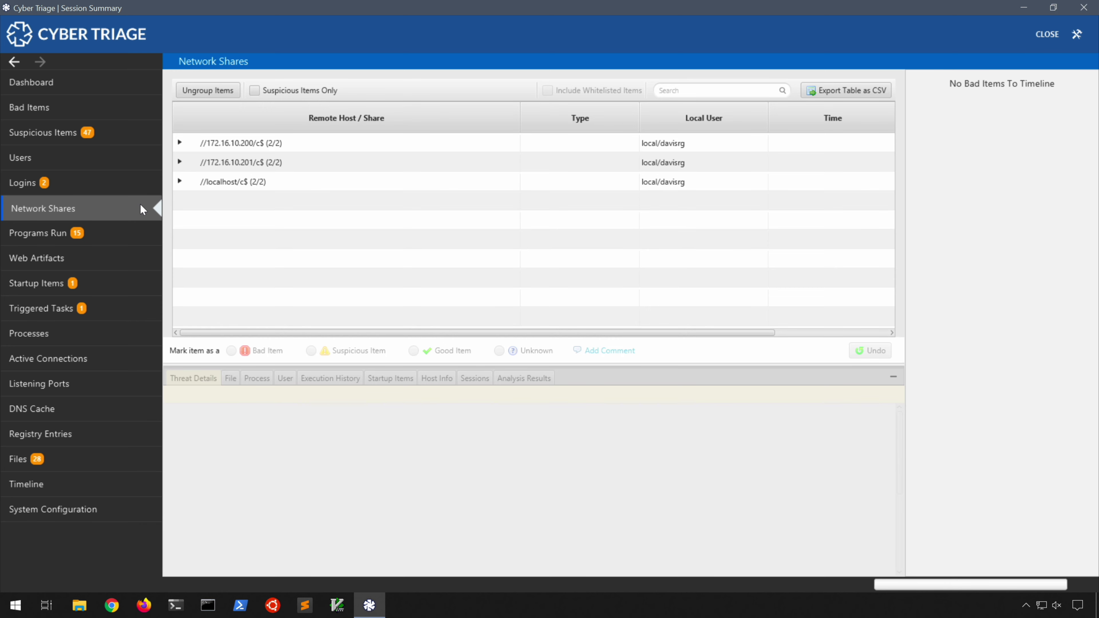
Step: Scroll through the Programs Run list, including WINWORD.EXE, WIRESHARK.EXE and mstsc
{"action": "left_click", "coordinate": [132, 227]}
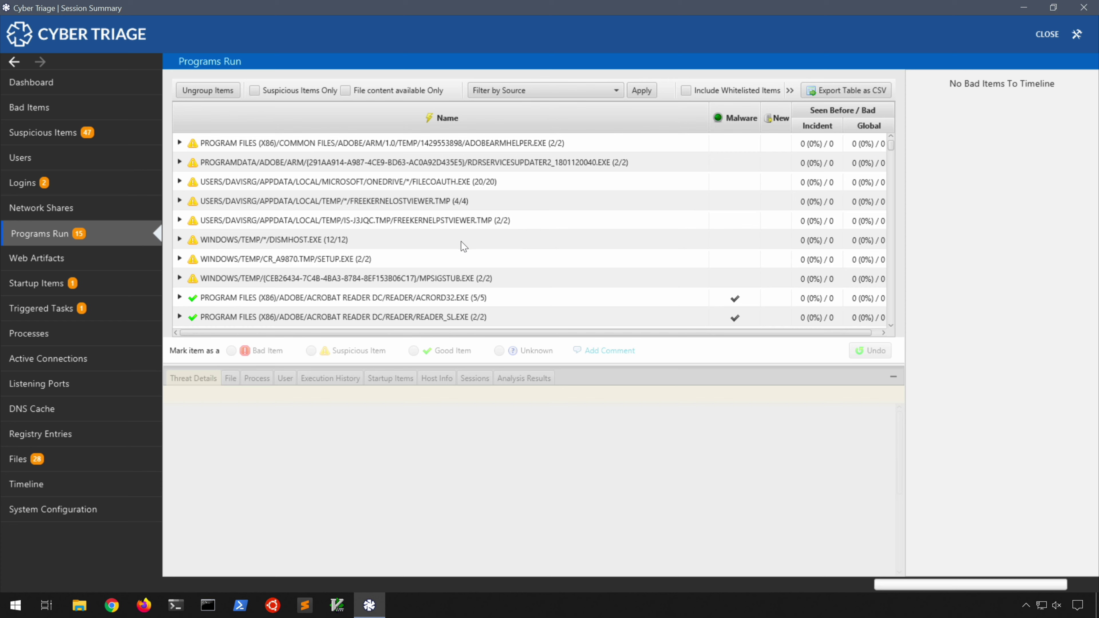
{"action": "scroll", "coordinate": [464, 246], "scroll_direction": "down", "scroll_amount": 10}
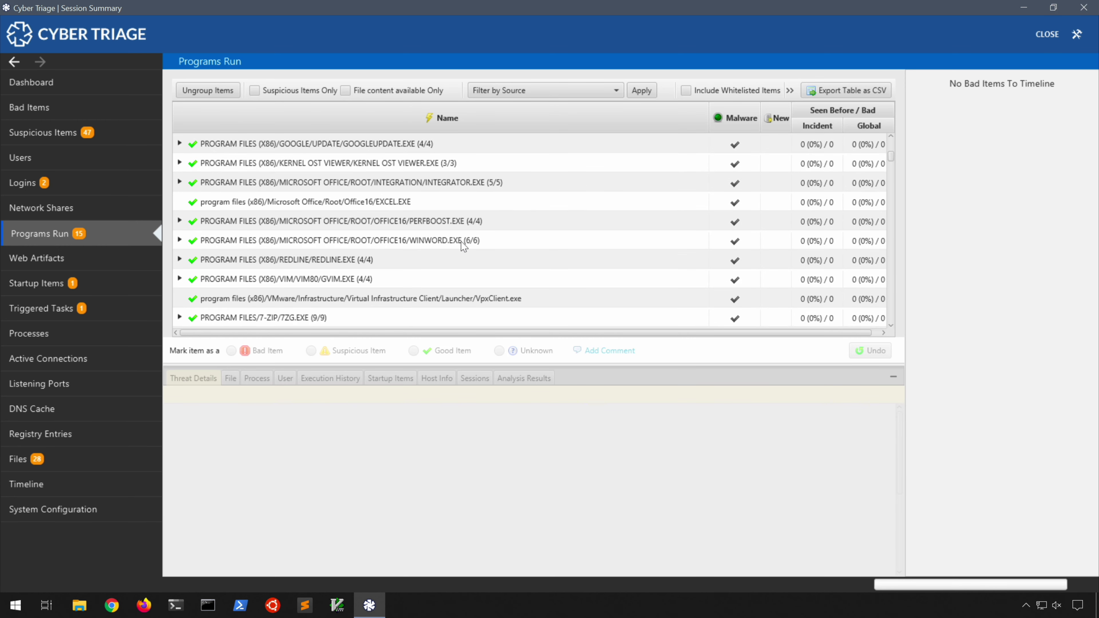
{"action": "scroll", "coordinate": [463, 246], "scroll_direction": "down", "scroll_amount": 5}
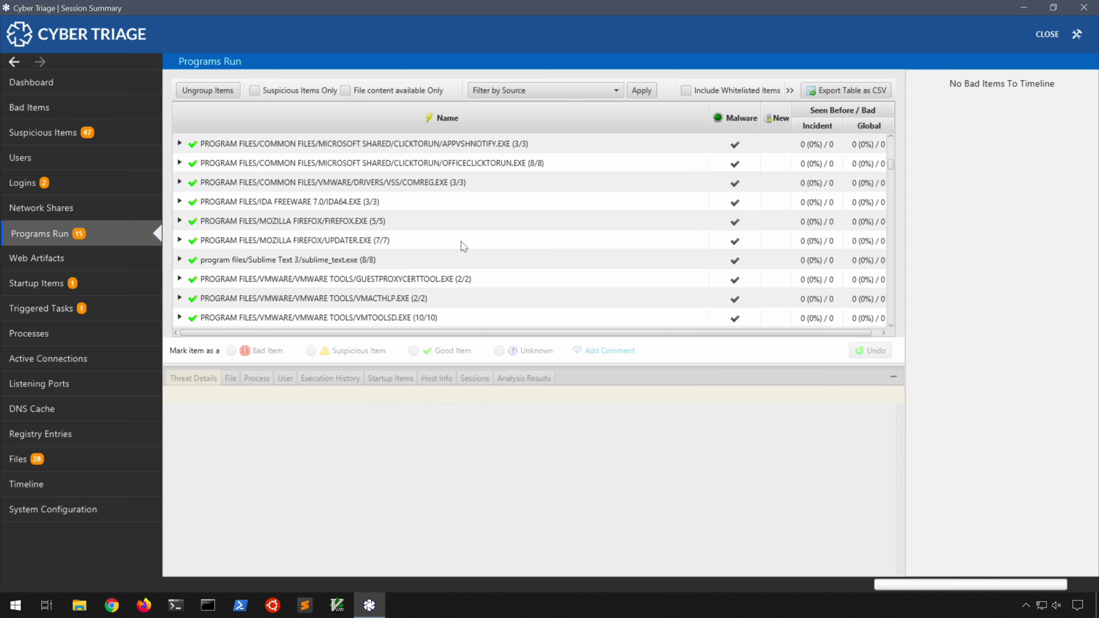
{"action": "scroll", "coordinate": [463, 246], "scroll_direction": "down", "scroll_amount": 5}
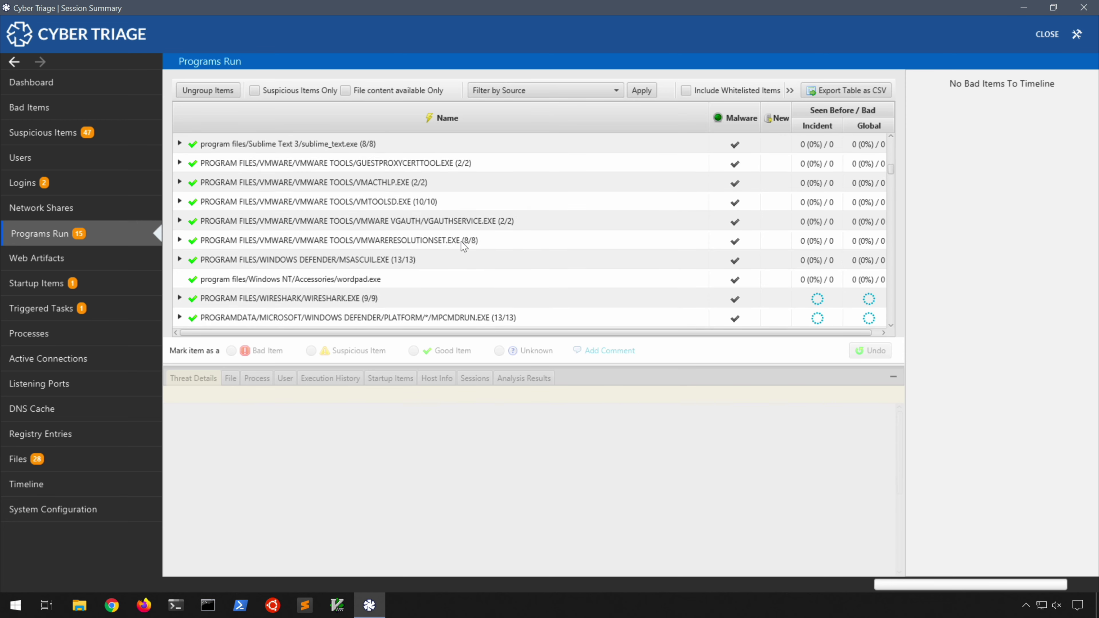
{"action": "scroll", "coordinate": [464, 245], "scroll_direction": "down", "scroll_amount": 5}
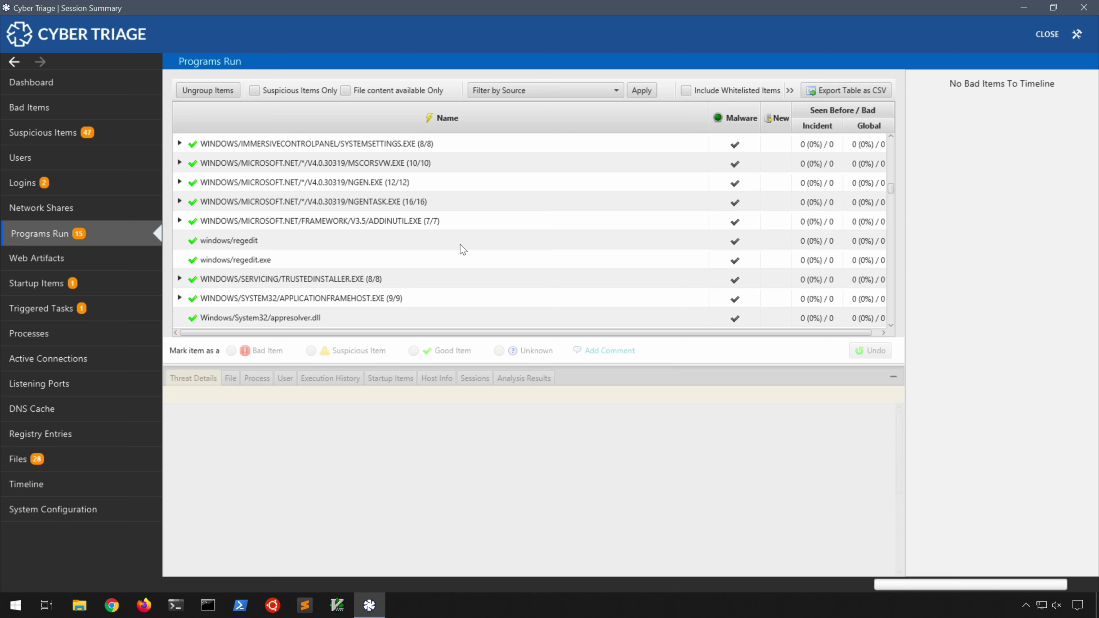
{"action": "scroll", "coordinate": [463, 249], "scroll_direction": "down", "scroll_amount": 5}
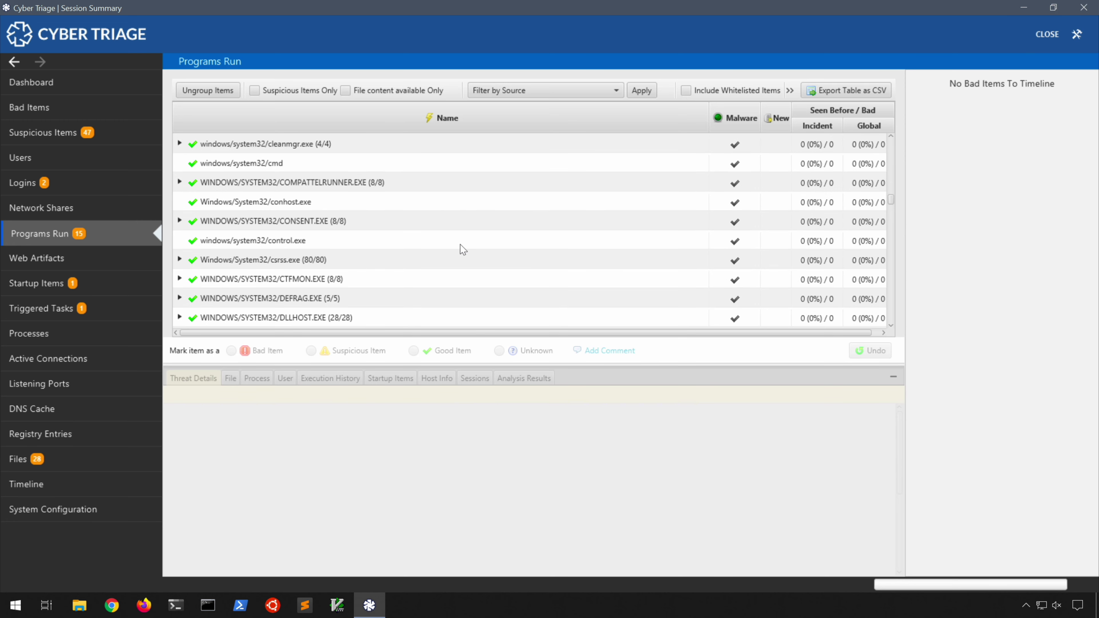
{"action": "scroll", "coordinate": [463, 250], "scroll_direction": "down", "scroll_amount": 10}
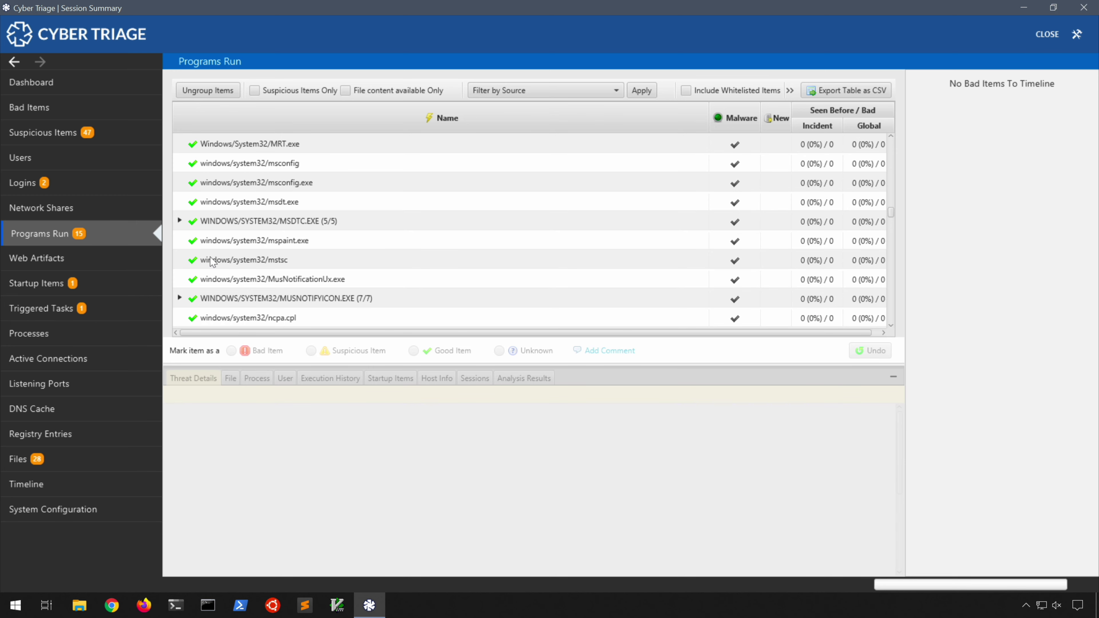
Step: Check Web Artifacts, Startup Items and Triggered Tasks, then the empty Processes page
{"action": "left_click", "coordinate": [134, 264]}
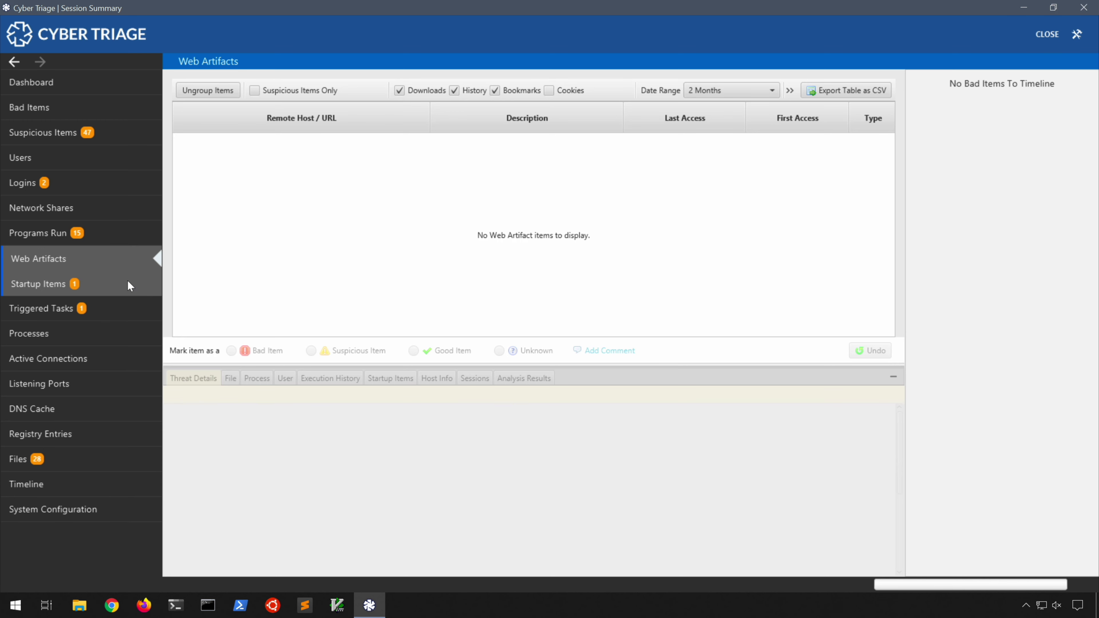
{"action": "left_click", "coordinate": [127, 282]}
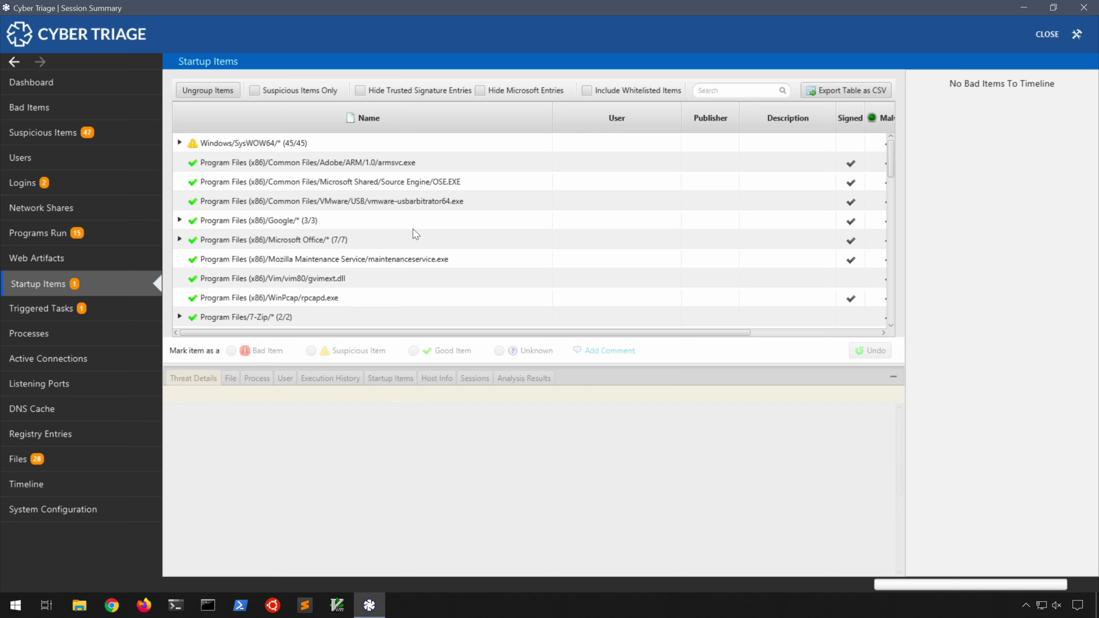
{"action": "scroll", "coordinate": [415, 234], "scroll_direction": "down", "scroll_amount": 8}
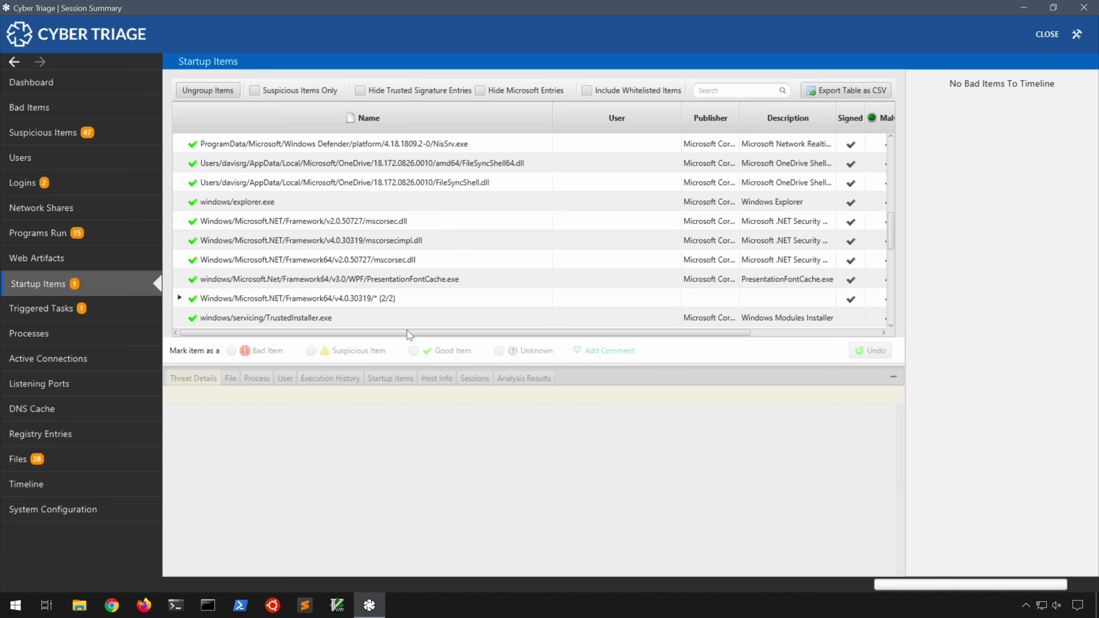
{"action": "left_click_drag", "start_coordinate": [414, 332], "coordinate": [374, 338]}
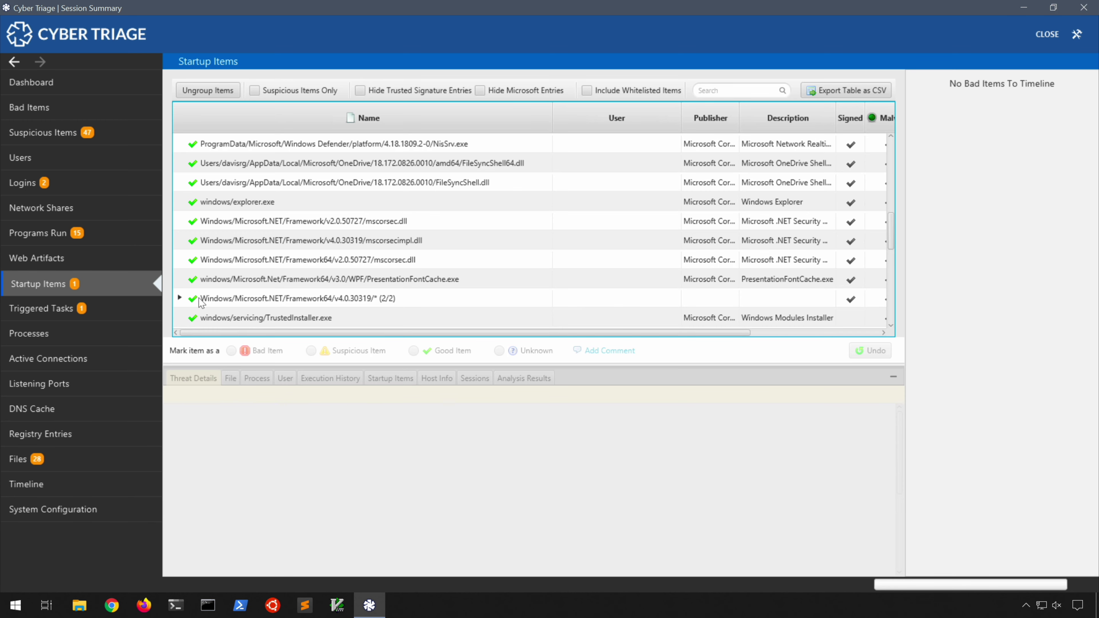
{"action": "left_click", "coordinate": [108, 305]}
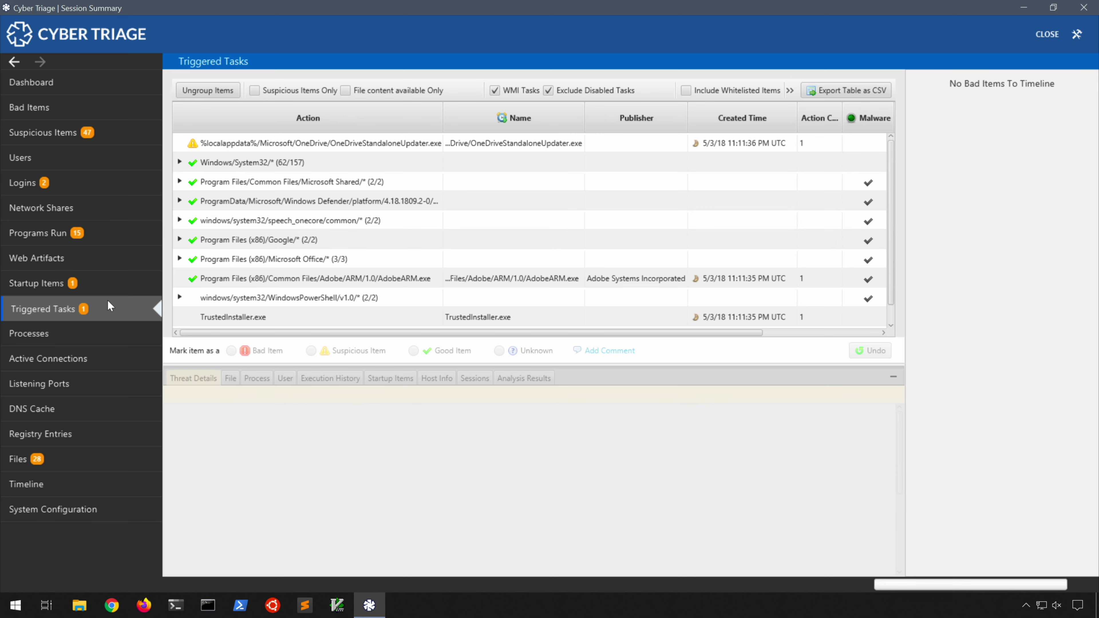
{"action": "left_click", "coordinate": [107, 323]}
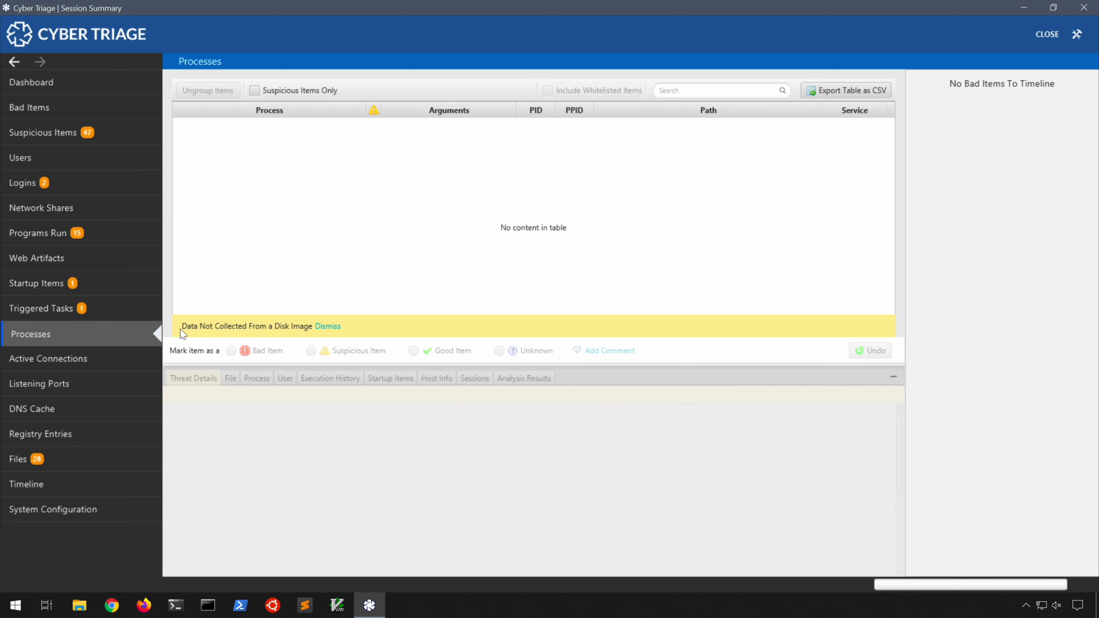
Step: Check Active Connections, Listening Ports, DNS Cache, Registry Entries and Files, then the Timeline
{"action": "left_click", "coordinate": [109, 354]}
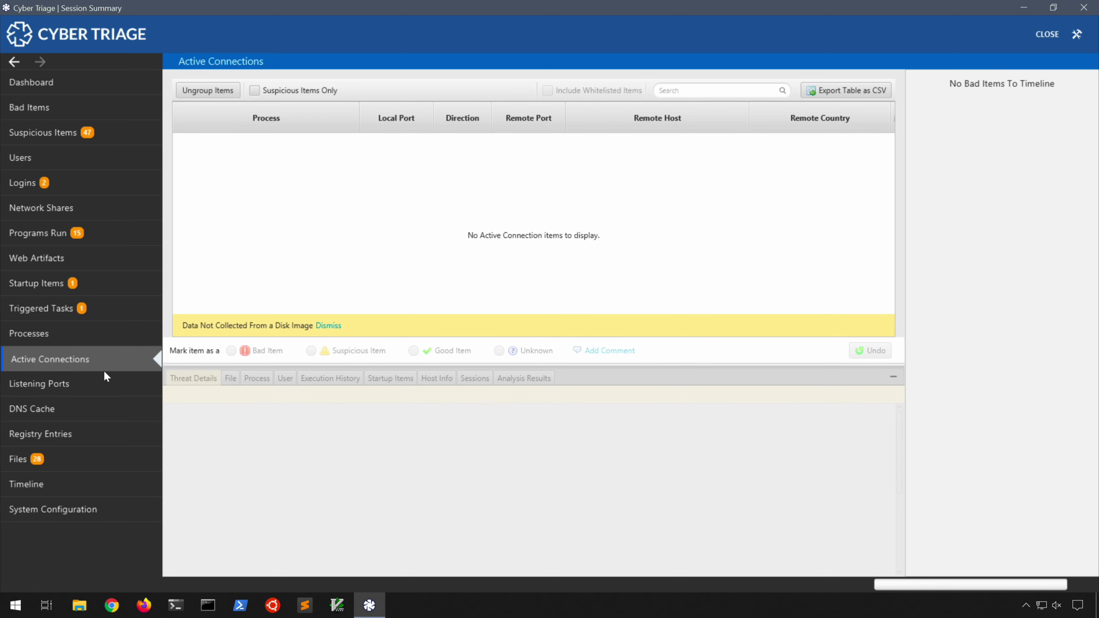
{"action": "left_click", "coordinate": [98, 385]}
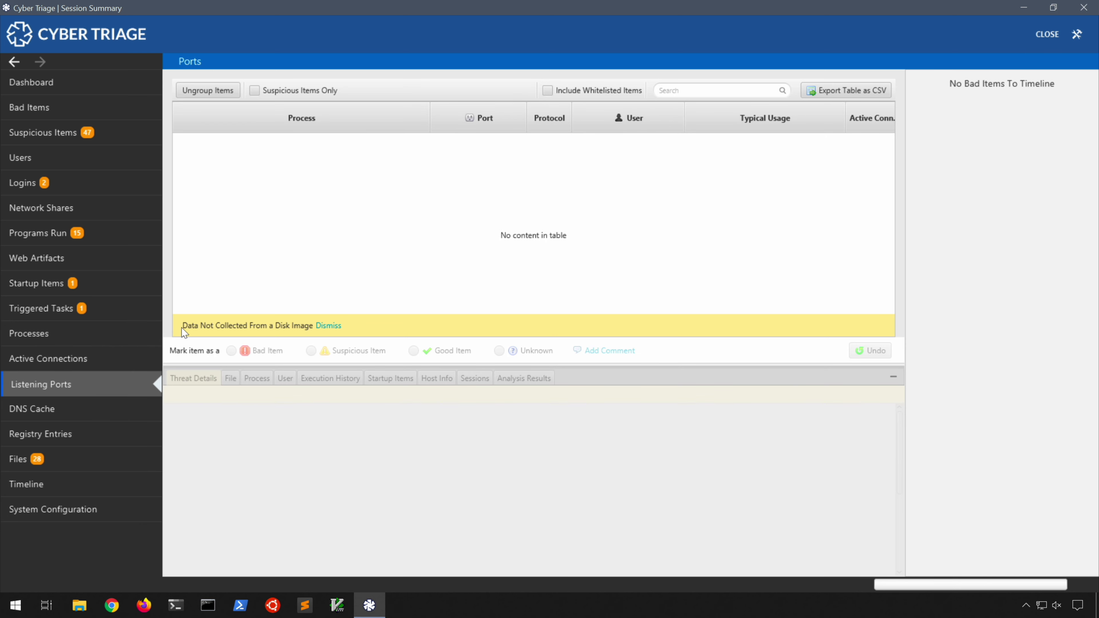
{"action": "left_click", "coordinate": [89, 416]}
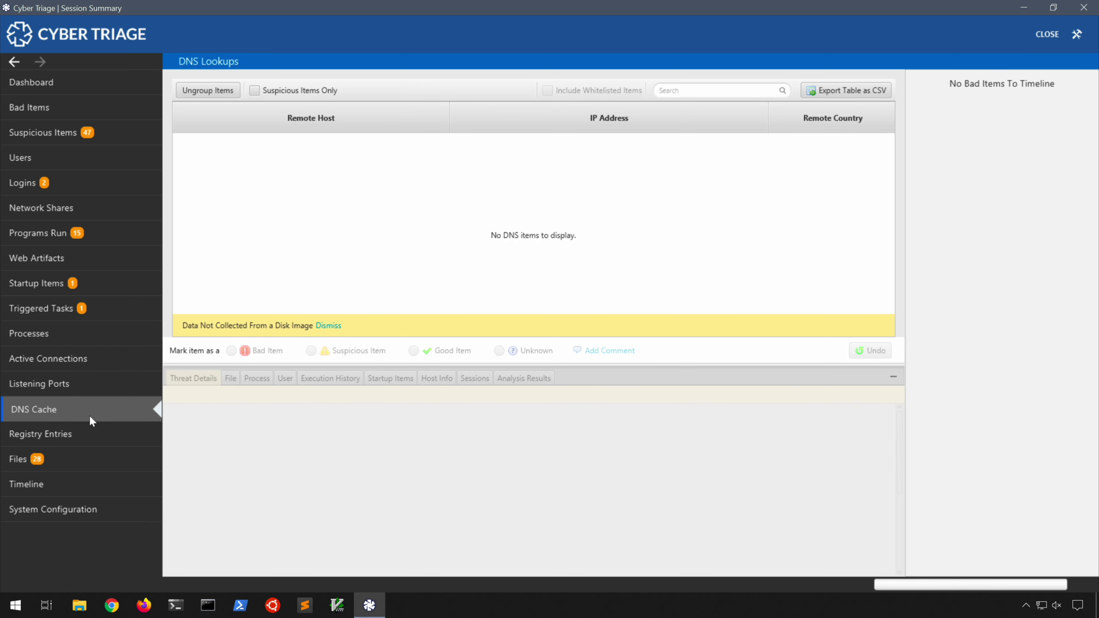
{"action": "left_click", "coordinate": [92, 436]}
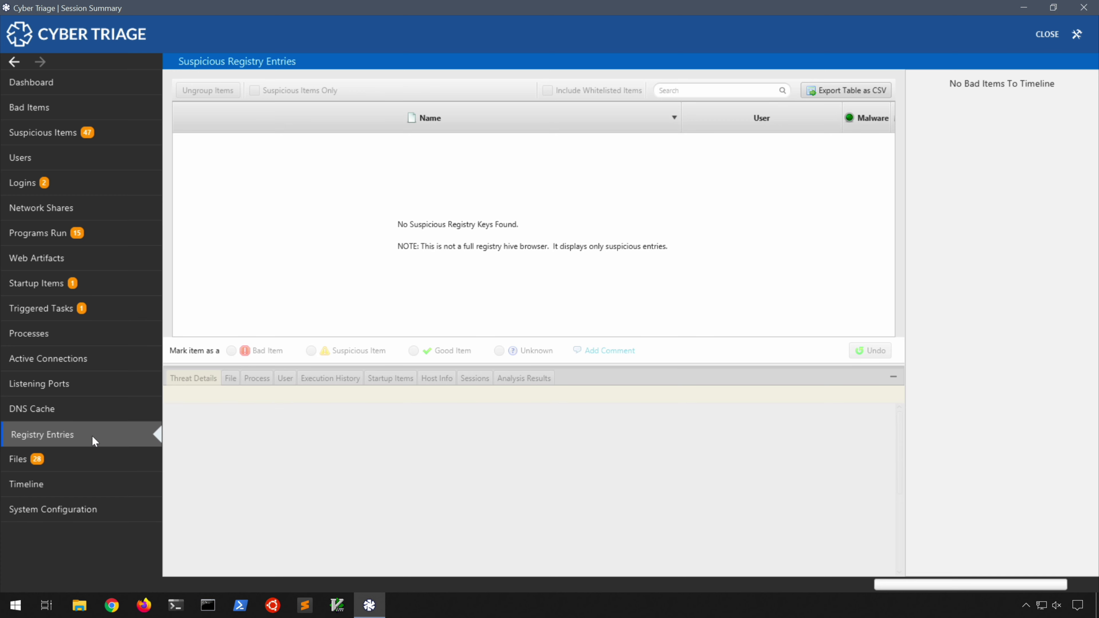
{"action": "left_click", "coordinate": [90, 454]}
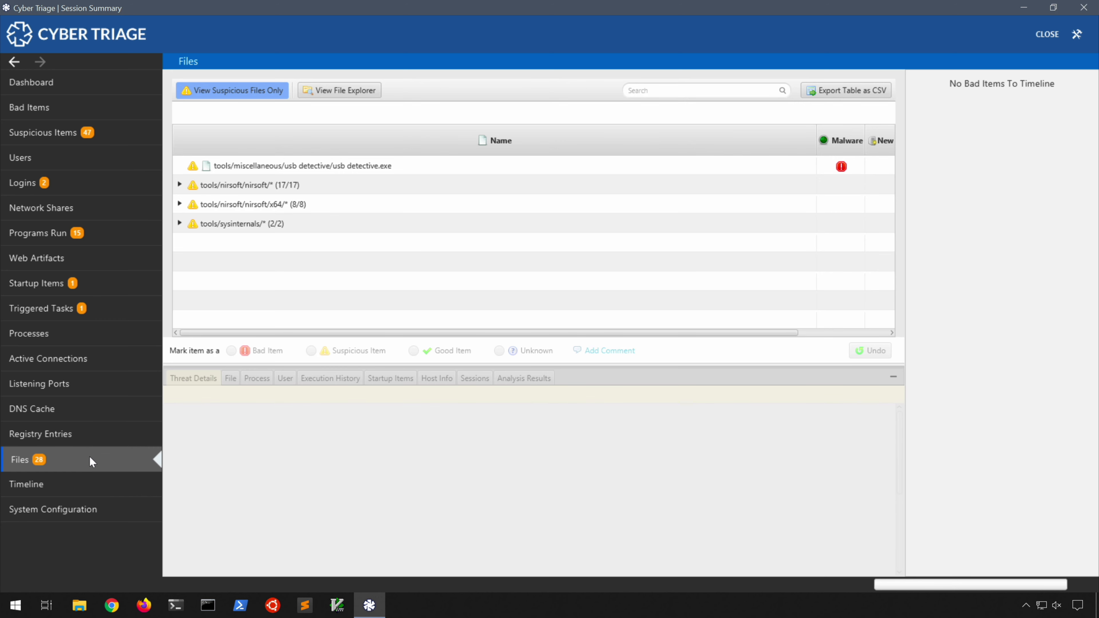
{"action": "left_click", "coordinate": [83, 479]}
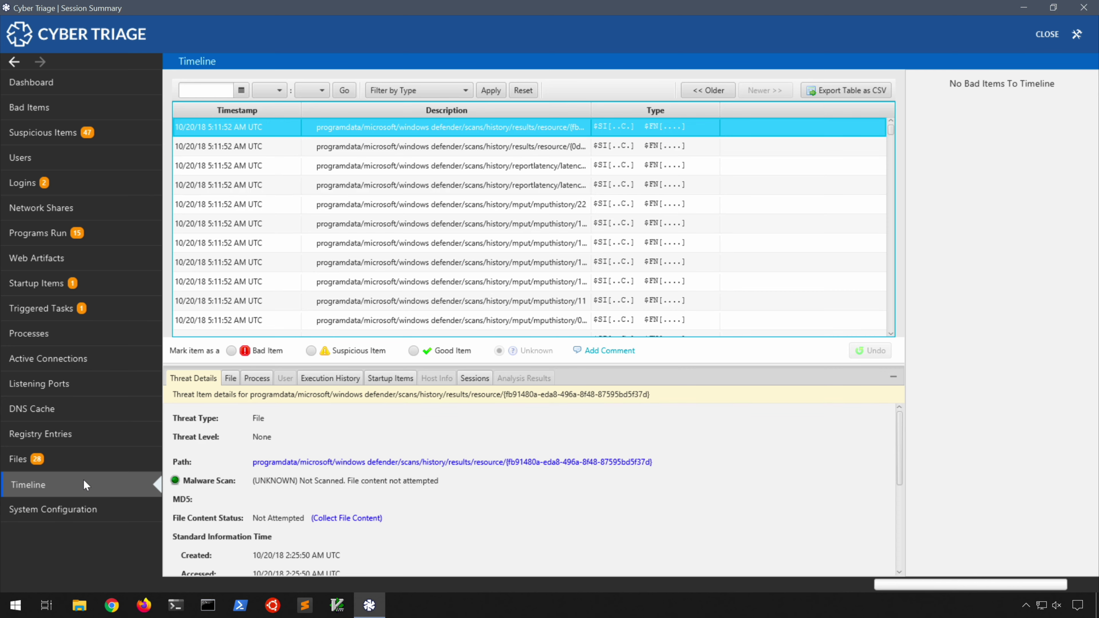
Step: Review the system configuration details, then return to the session Dashboard
{"action": "left_click", "coordinate": [116, 510]}
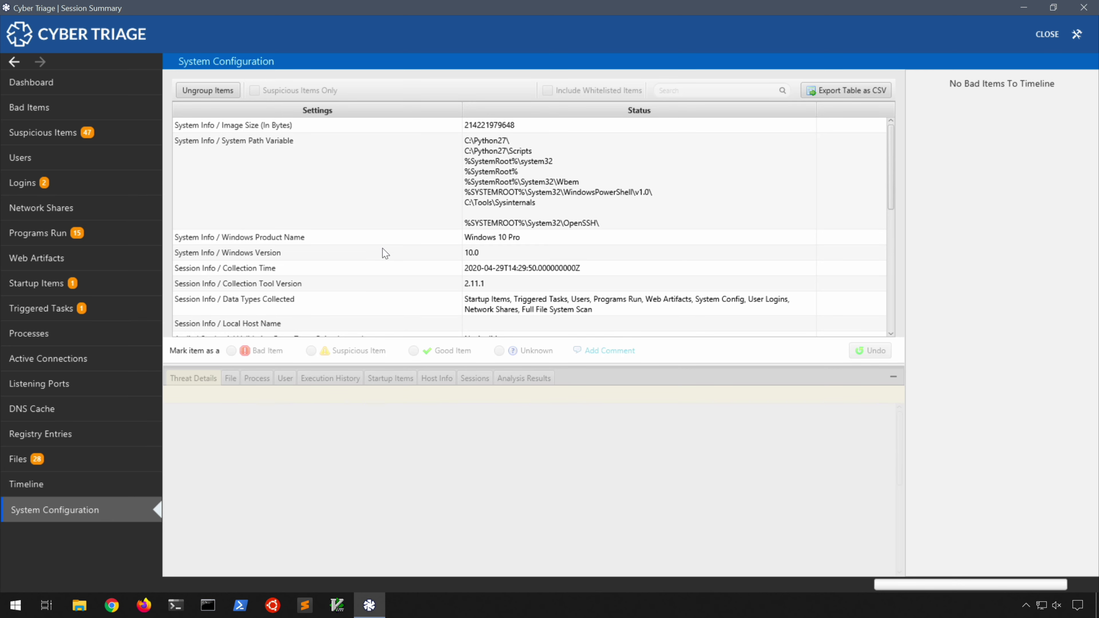
{"action": "scroll", "coordinate": [383, 248], "scroll_direction": "down", "scroll_amount": 3}
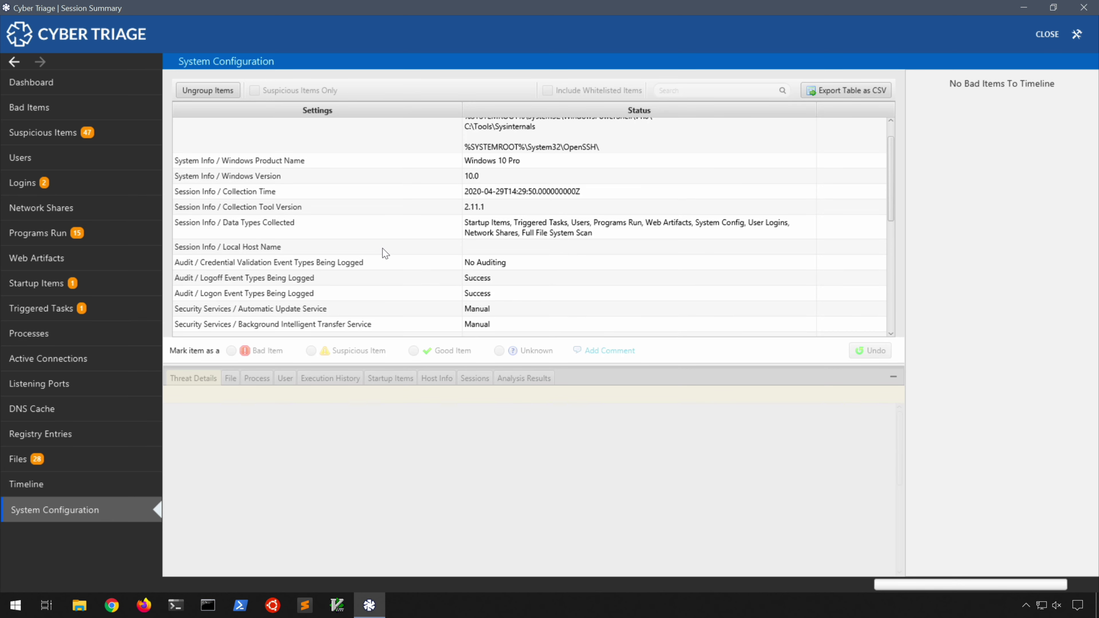
{"action": "scroll", "coordinate": [383, 249], "scroll_direction": "down", "scroll_amount": 1}
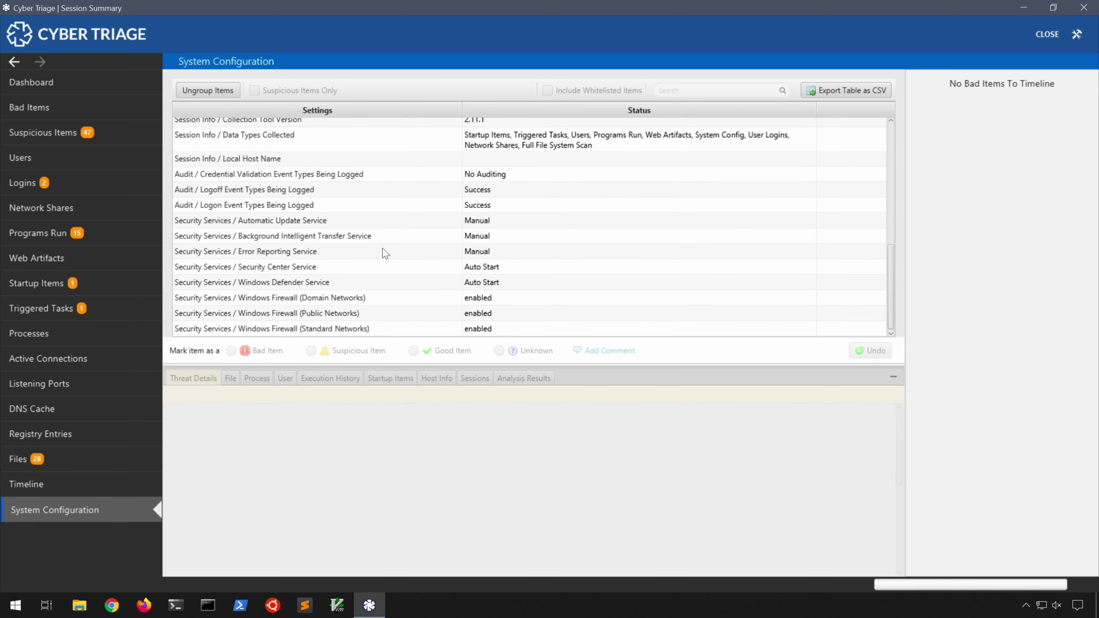
{"action": "scroll", "coordinate": [382, 249], "scroll_direction": "up", "scroll_amount": 4}
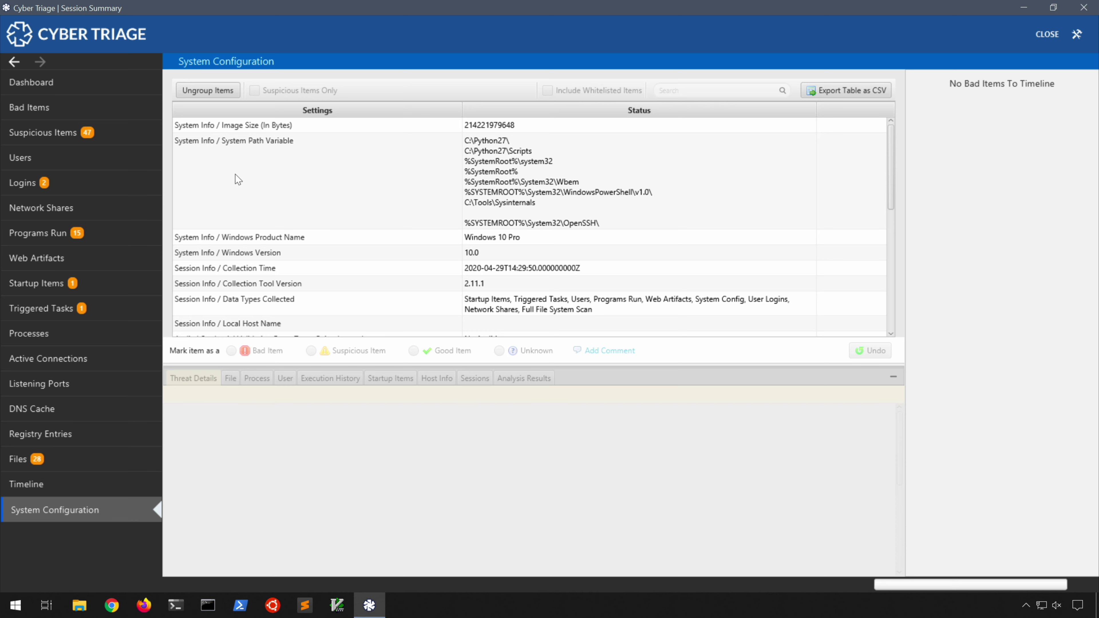
{"action": "left_click", "coordinate": [132, 83]}
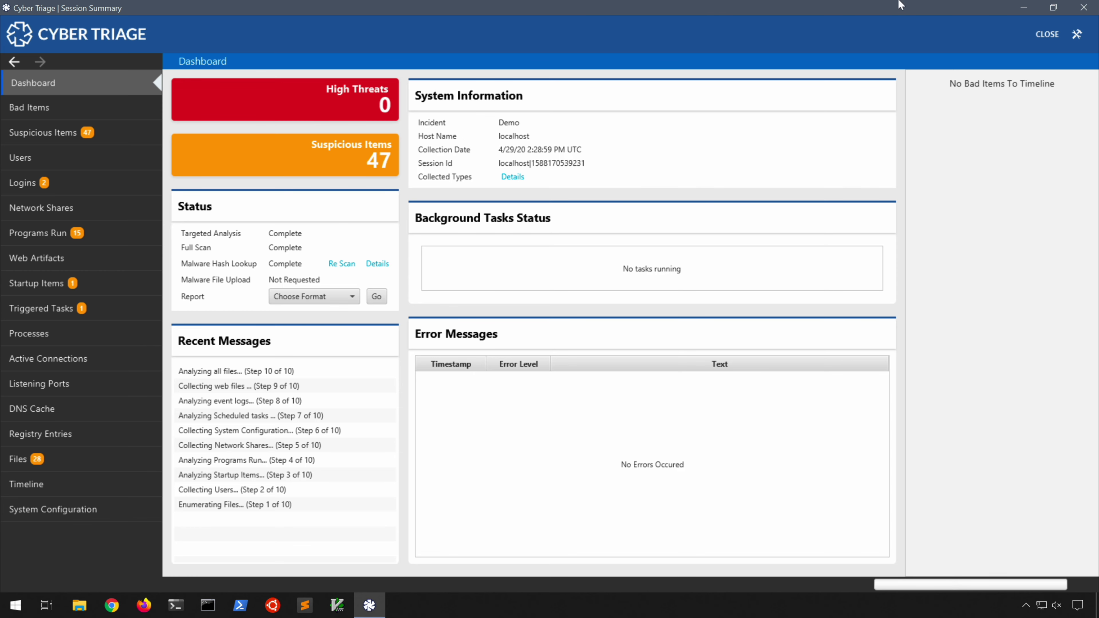
Step: Close the current session and start a new Memory Image collection session
{"action": "left_click", "coordinate": [1035, 32]}
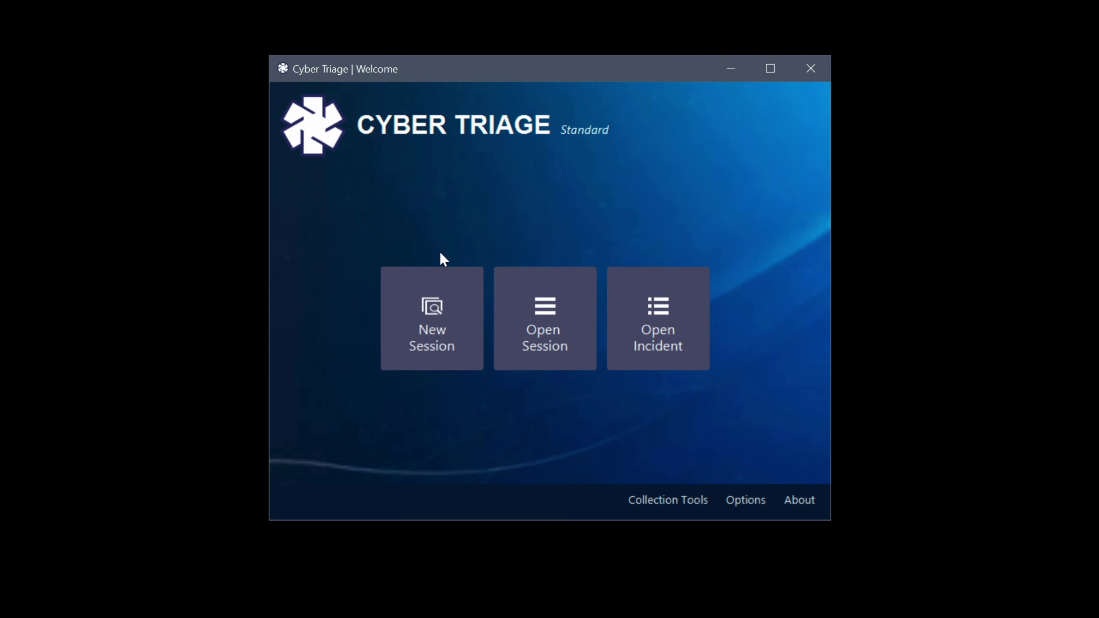
{"action": "left_click", "coordinate": [443, 288]}
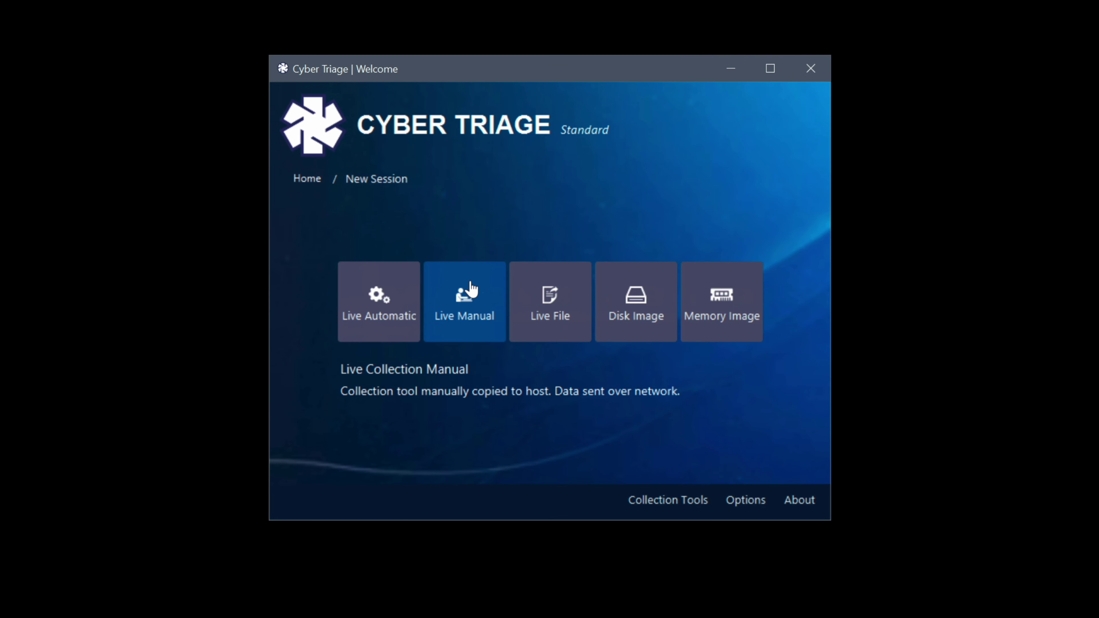
{"action": "left_click", "coordinate": [706, 291]}
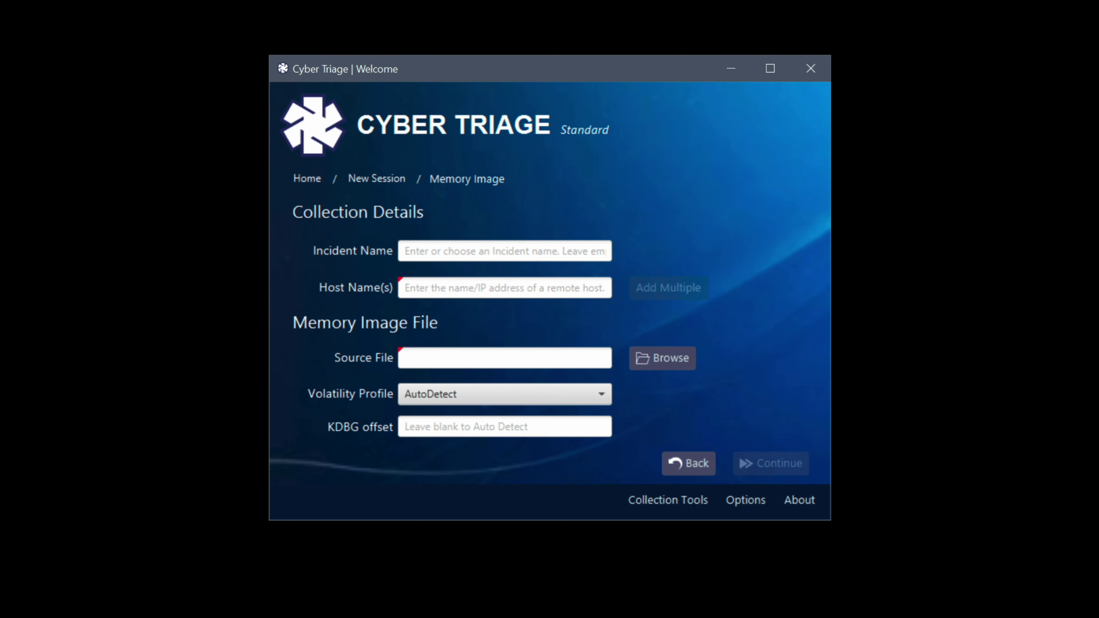
Step: Enter incident name Demo2 and host name localhost
{"action": "left_click", "coordinate": [508, 244]}
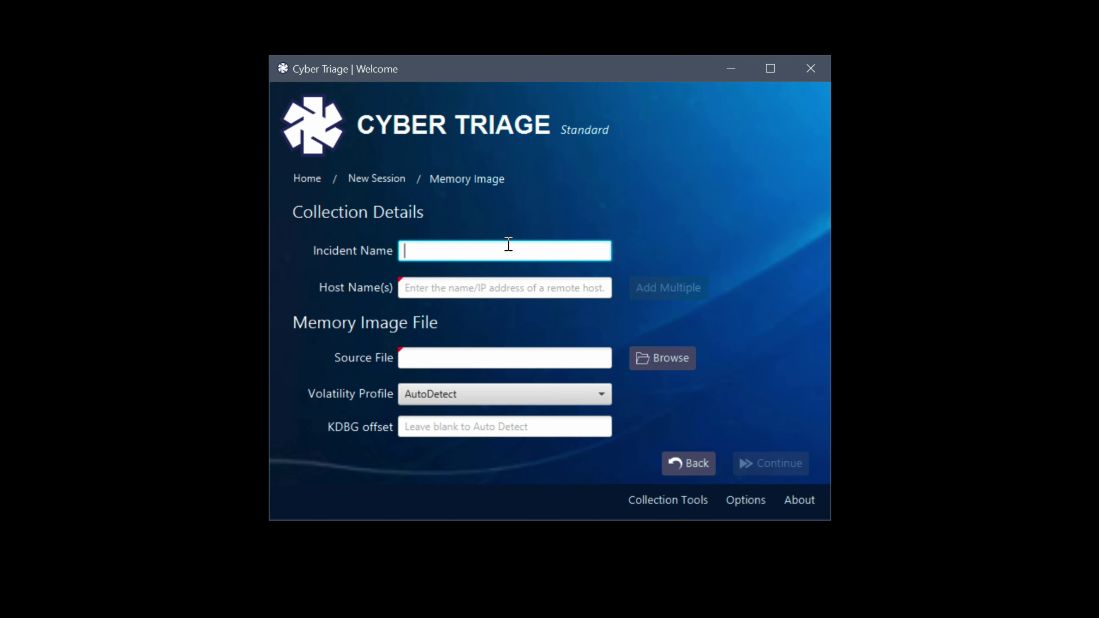
{"action": "type", "text": "D"}
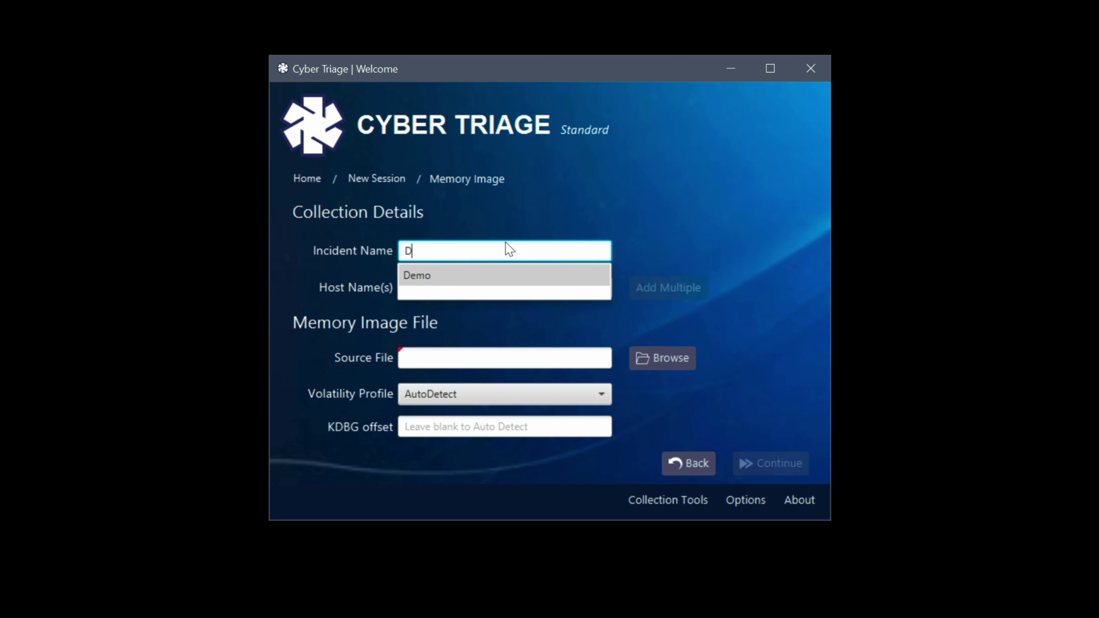
{"action": "type", "text": "emo2"}
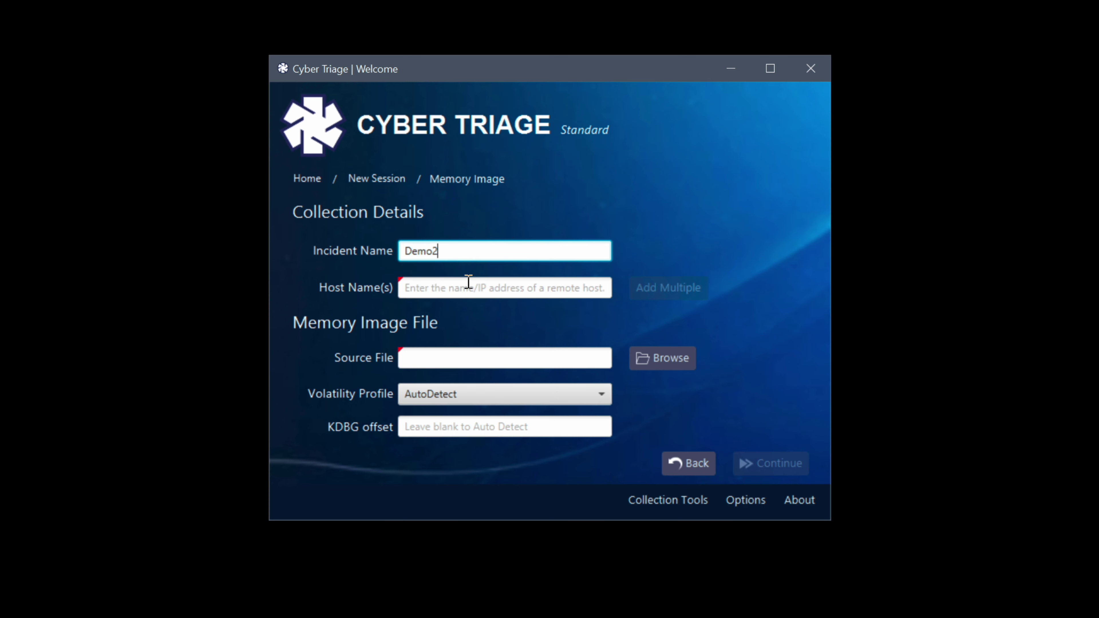
{"action": "left_click", "coordinate": [462, 287]}
{"action": "type", "text": "local"}
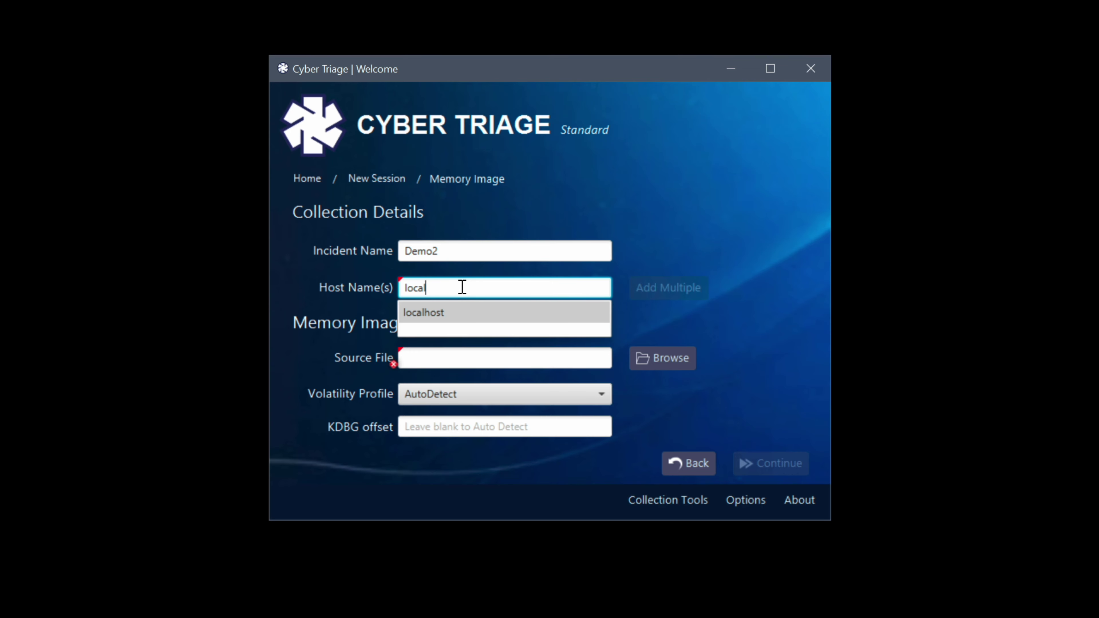
{"action": "type", "text": "host"}
{"action": "left_click", "coordinate": [437, 310]}
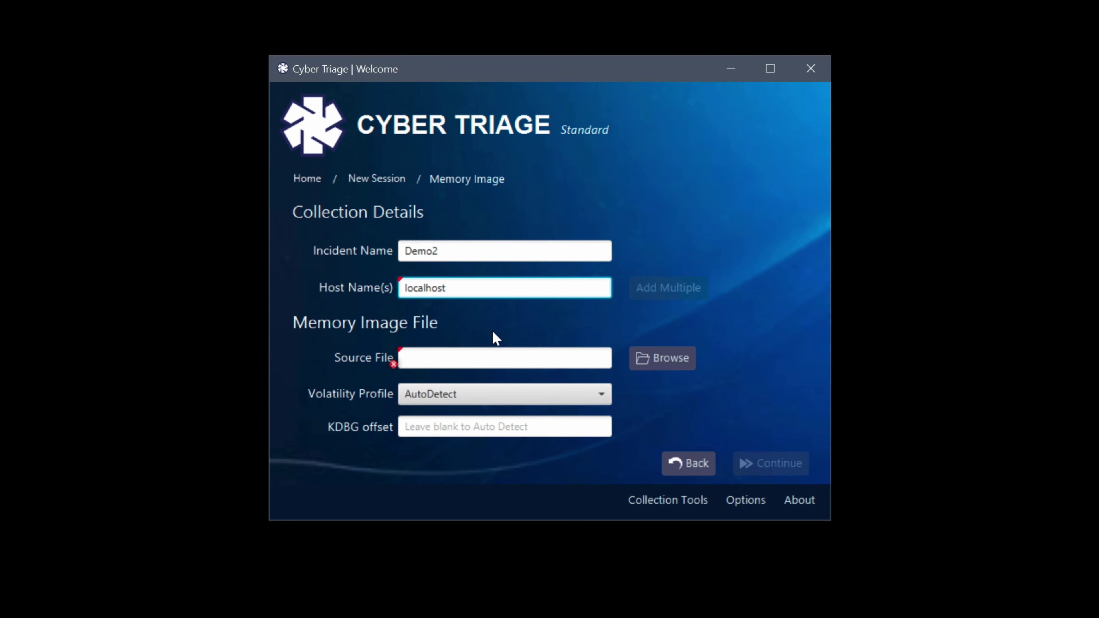
Step: Set the source file to memdump_Win10x64_17134.mem from Cases > 13Cubed Memory Images
{"action": "left_click", "coordinate": [664, 361]}
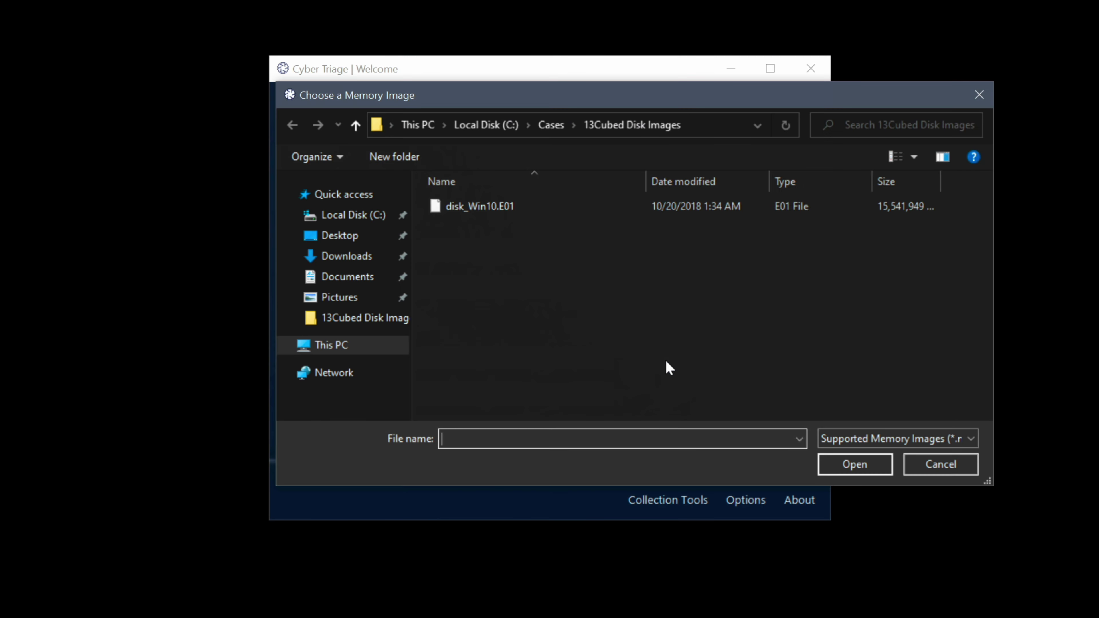
{"action": "left_click", "coordinate": [551, 126]}
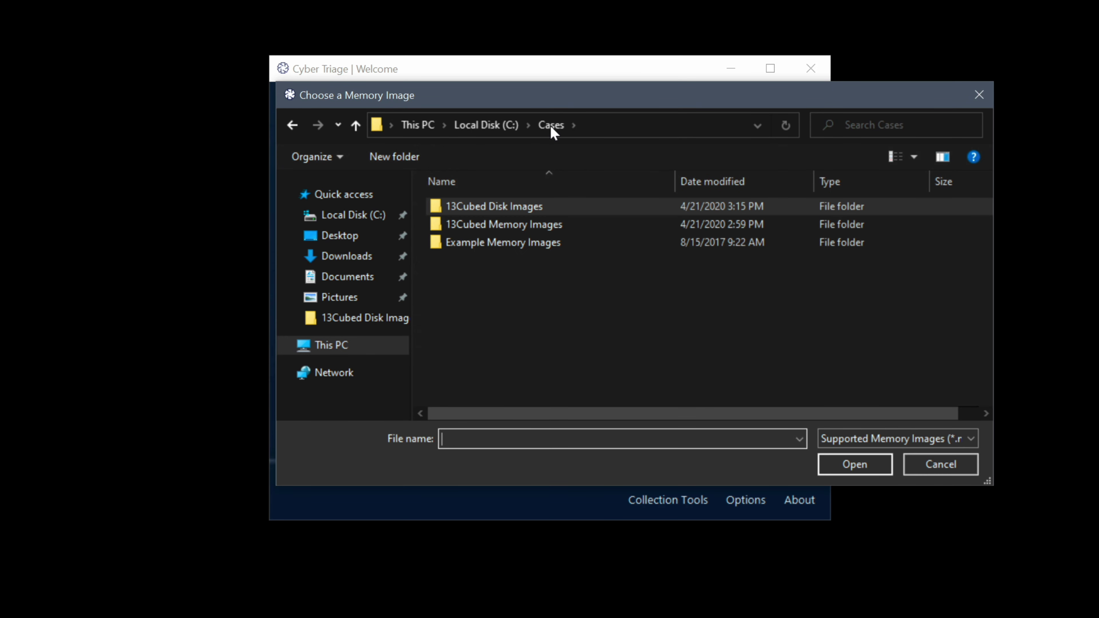
{"action": "double_click", "coordinate": [569, 225]}
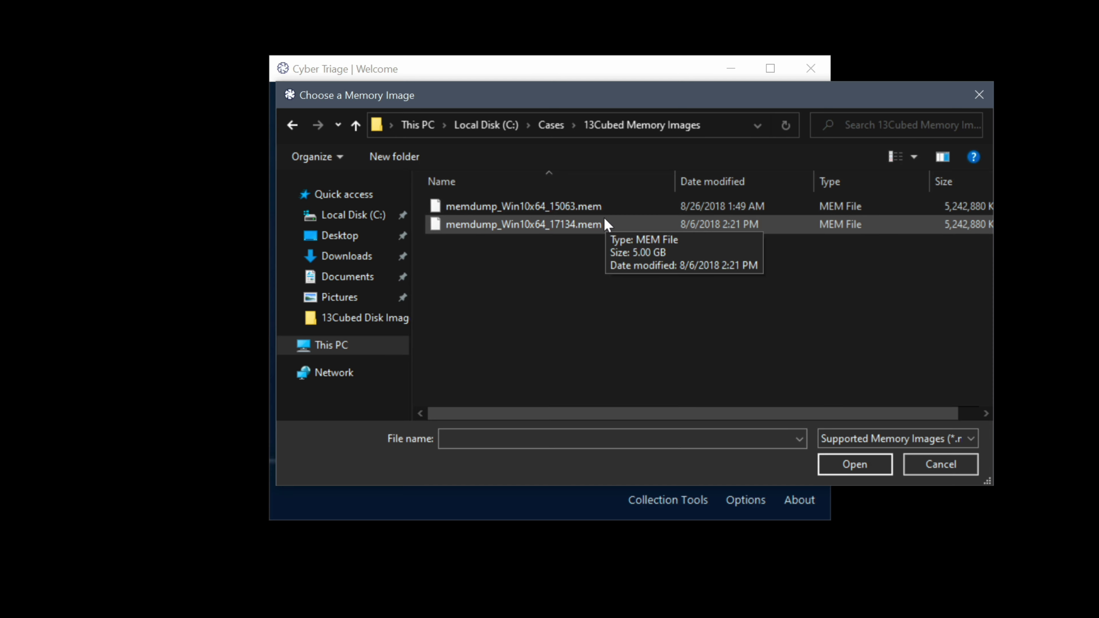
{"action": "double_click", "coordinate": [608, 224]}
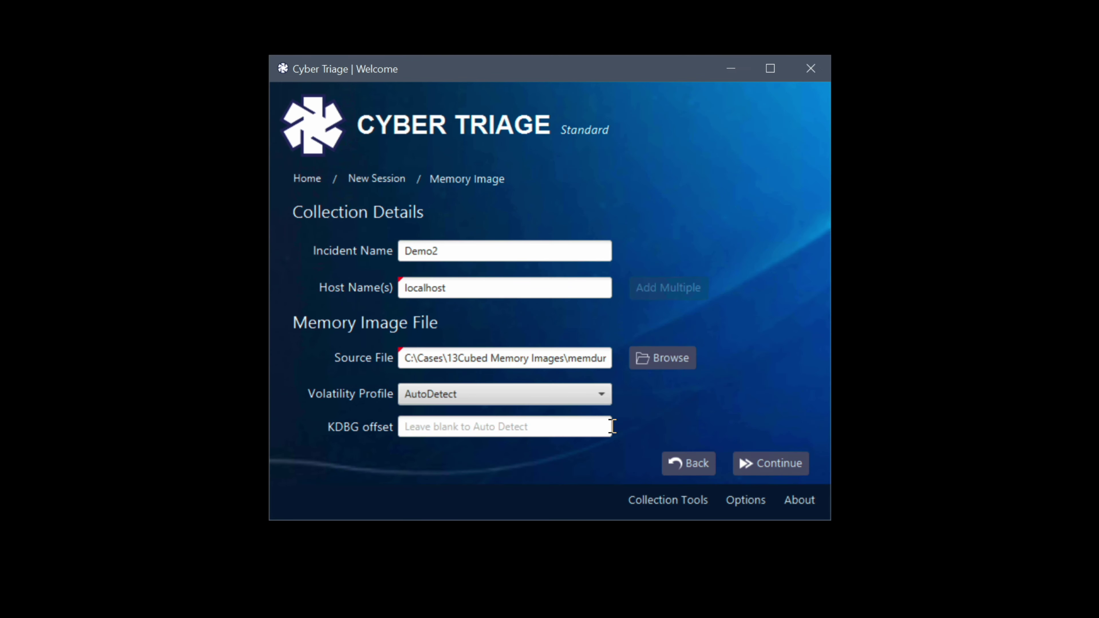
{"action": "left_click_drag", "start_coordinate": [564, 361], "coordinate": [661, 365]}
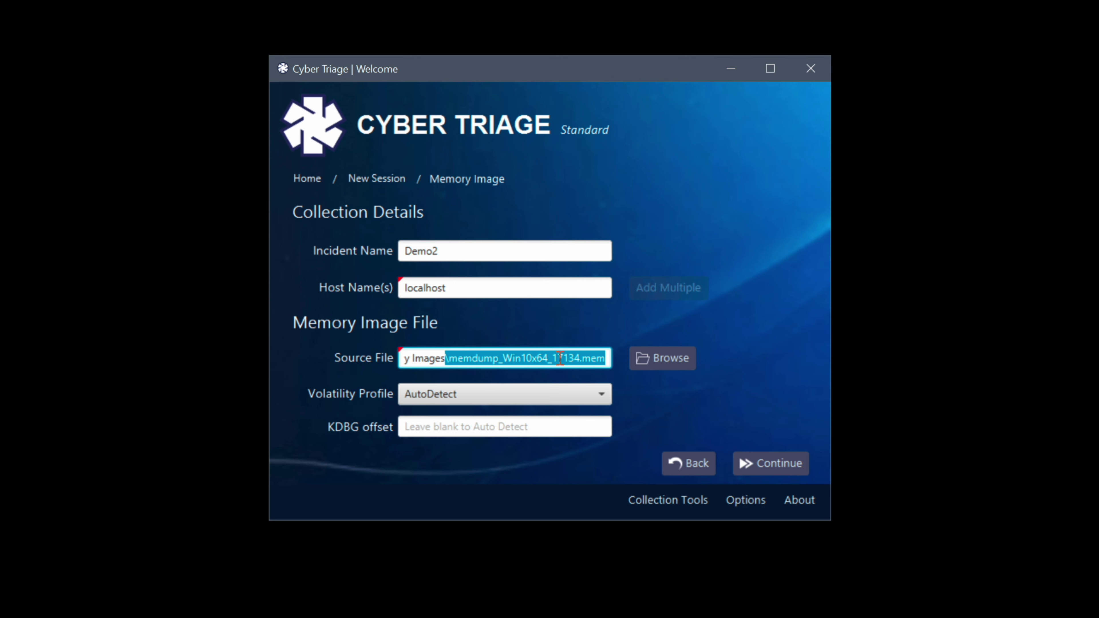
{"action": "left_click", "coordinate": [600, 391]}
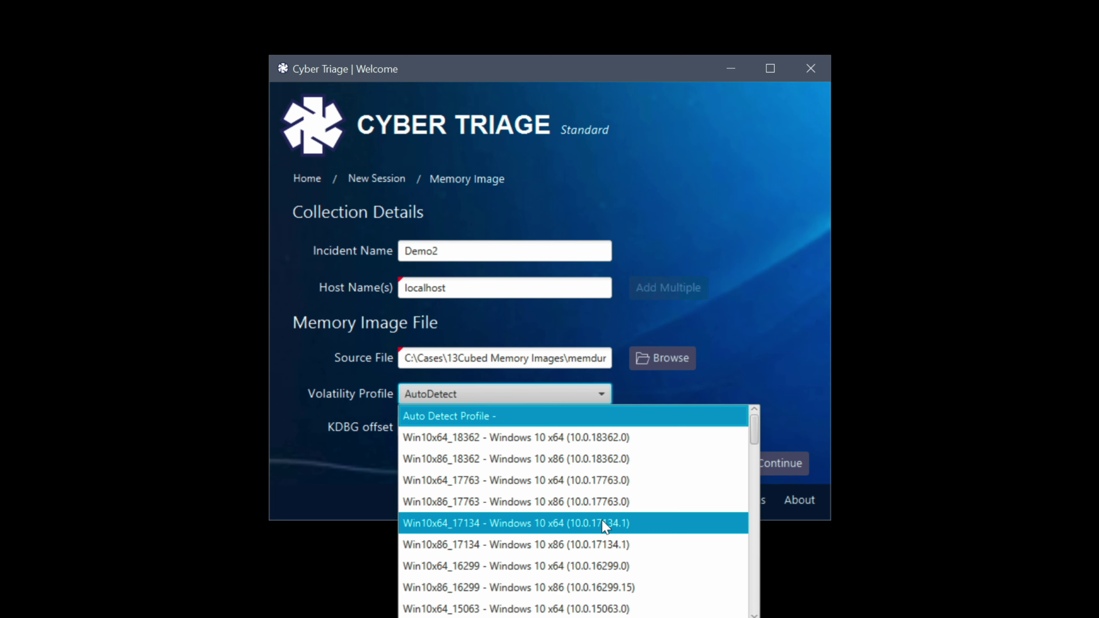
Step: Choose the Win10x64_17134 Volatility profile and continue to the scan options
{"action": "left_click", "coordinate": [511, 524]}
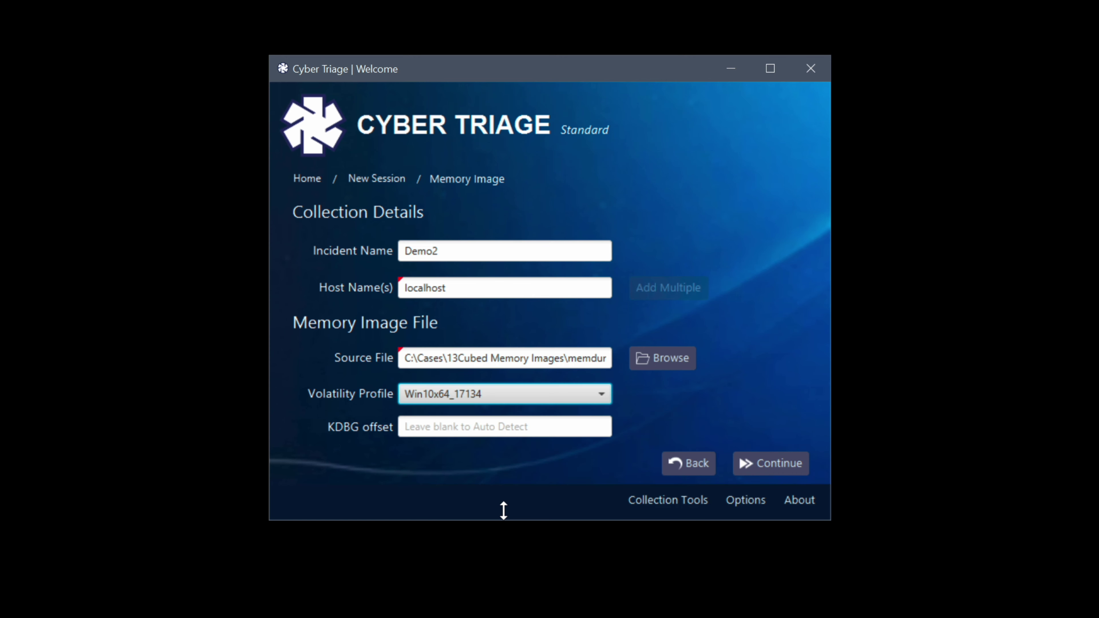
{"action": "left_click", "coordinate": [790, 466]}
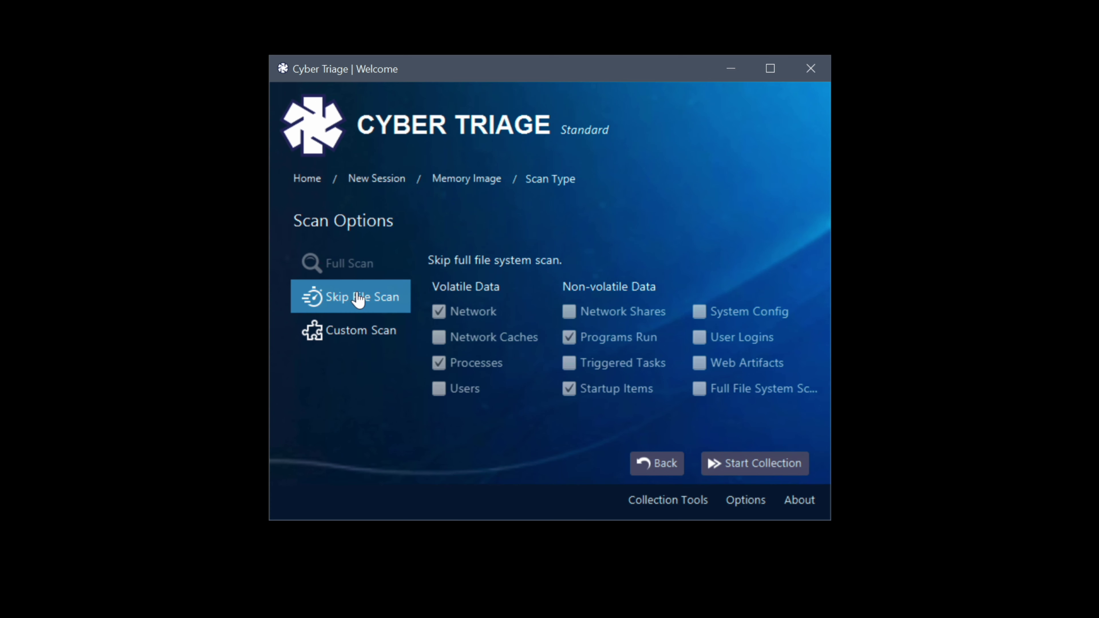
Step: Tick Network, Processes, Programs Run and Startup Items under Custom Scan, then settle on Skip File Scan
{"action": "left_click", "coordinate": [365, 337]}
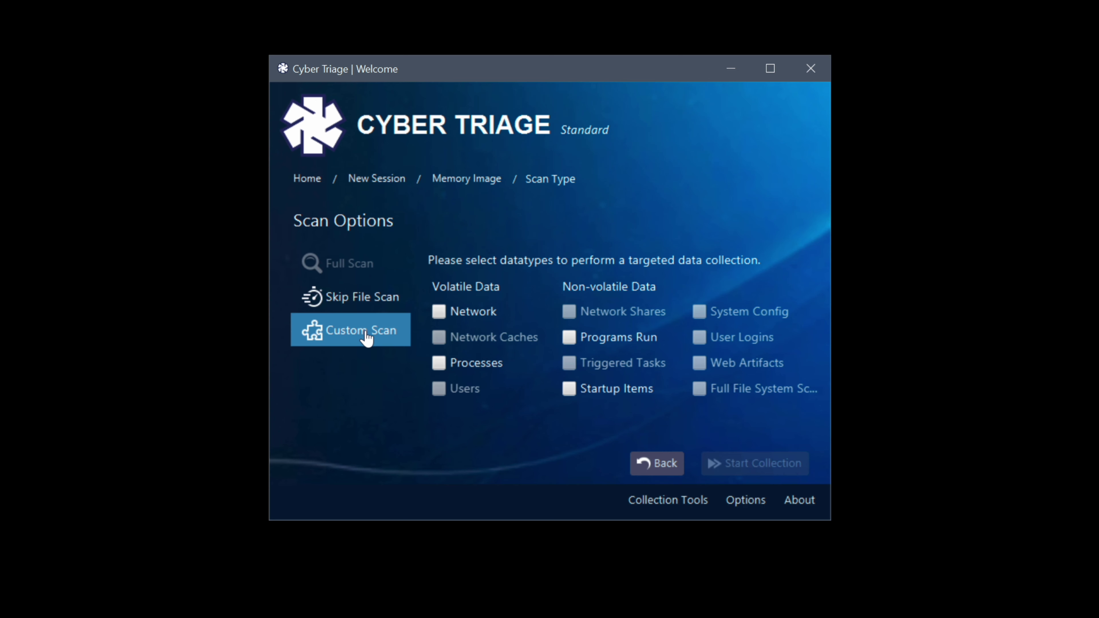
{"action": "left_click", "coordinate": [439, 311]}
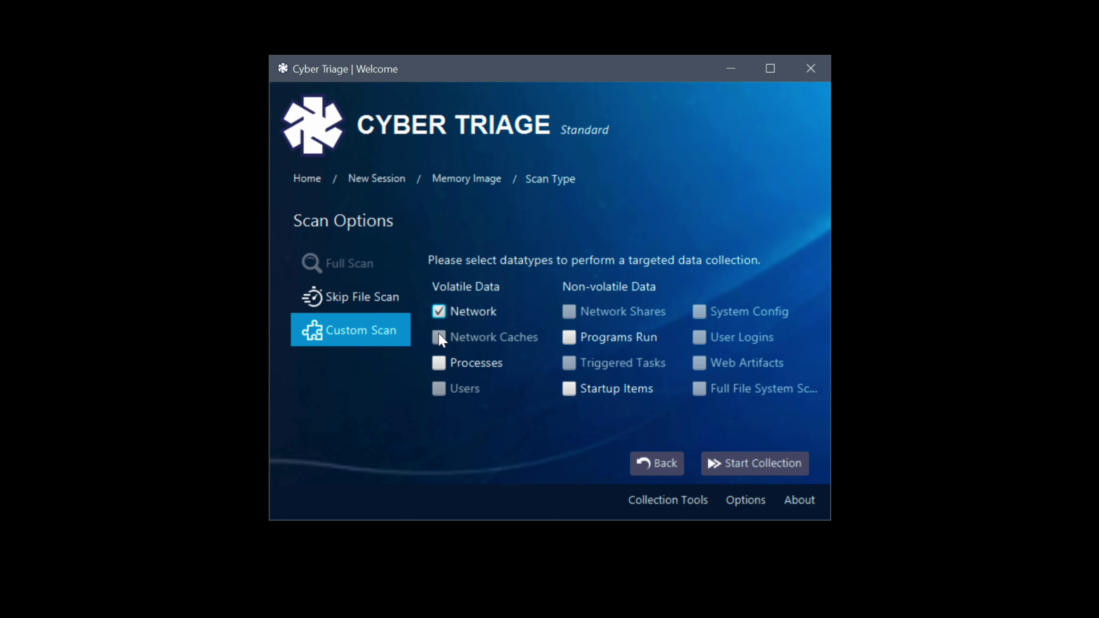
{"action": "left_click", "coordinate": [439, 363]}
{"action": "left_click", "coordinate": [569, 337]}
{"action": "left_click", "coordinate": [569, 388]}
{"action": "left_click", "coordinate": [372, 308]}
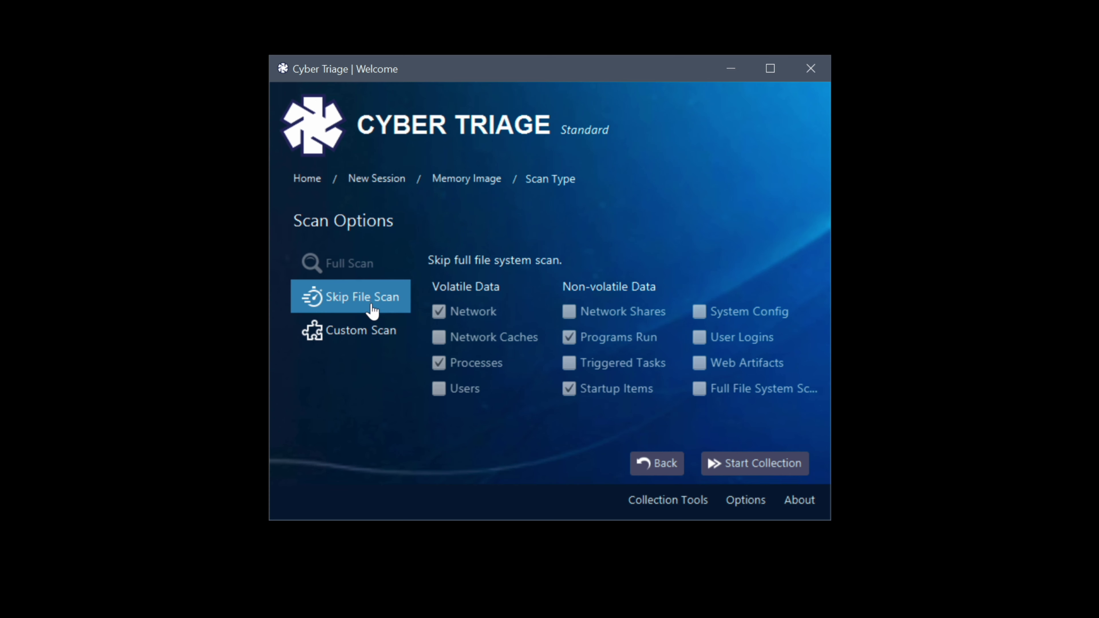
{"action": "left_click", "coordinate": [373, 335]}
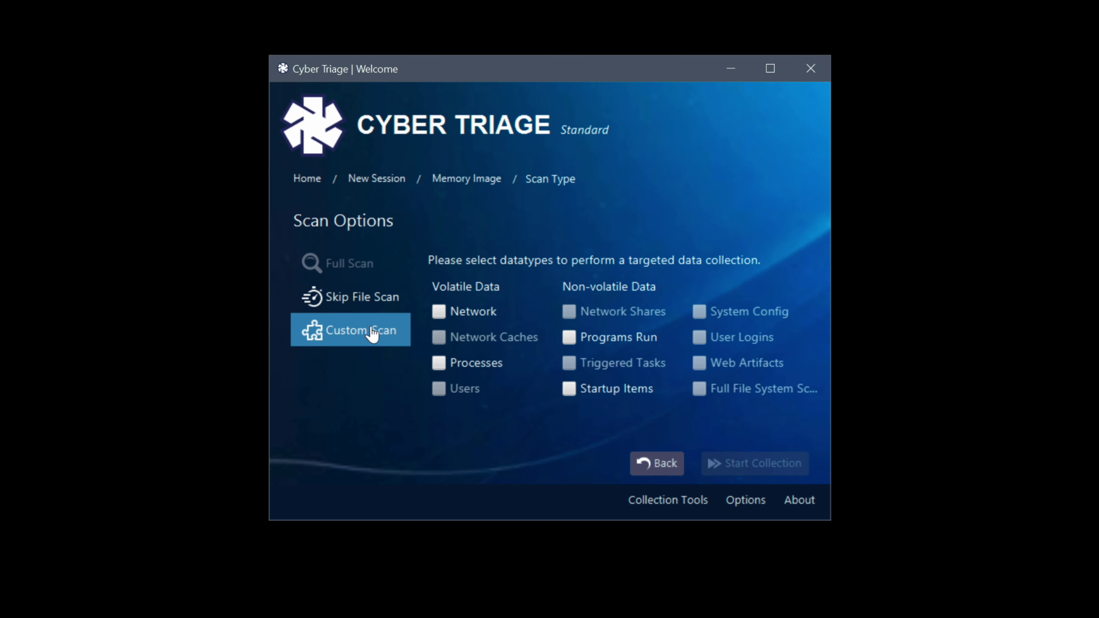
{"action": "left_click", "coordinate": [369, 307]}
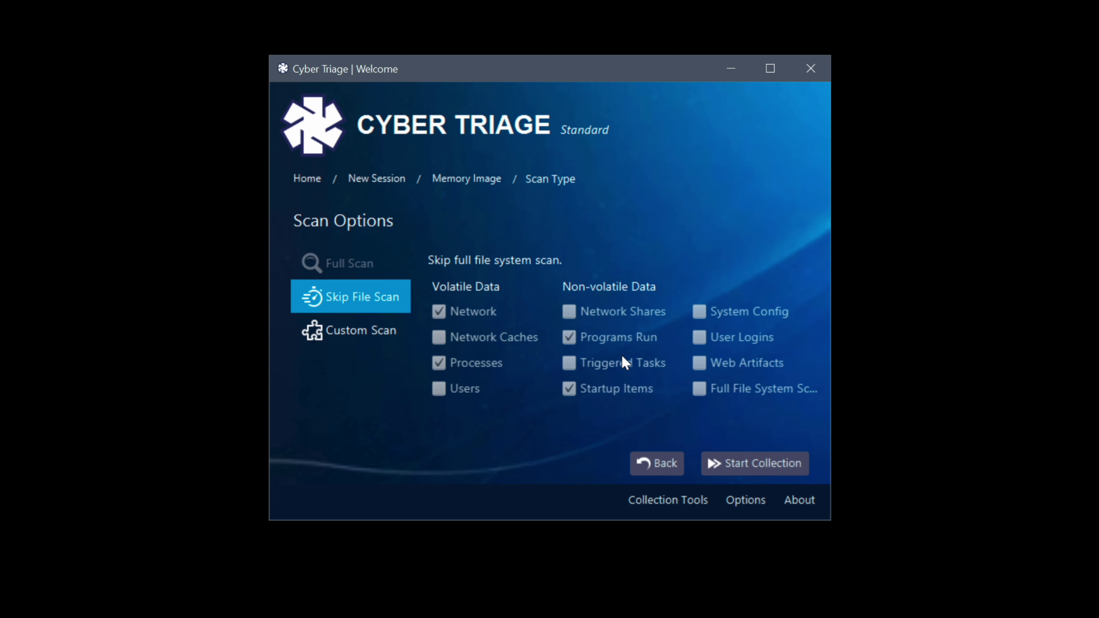
Step: Start the Demo2 collection, dismiss the NSRL database warning, and await the analysis results
{"action": "left_click", "coordinate": [731, 465]}
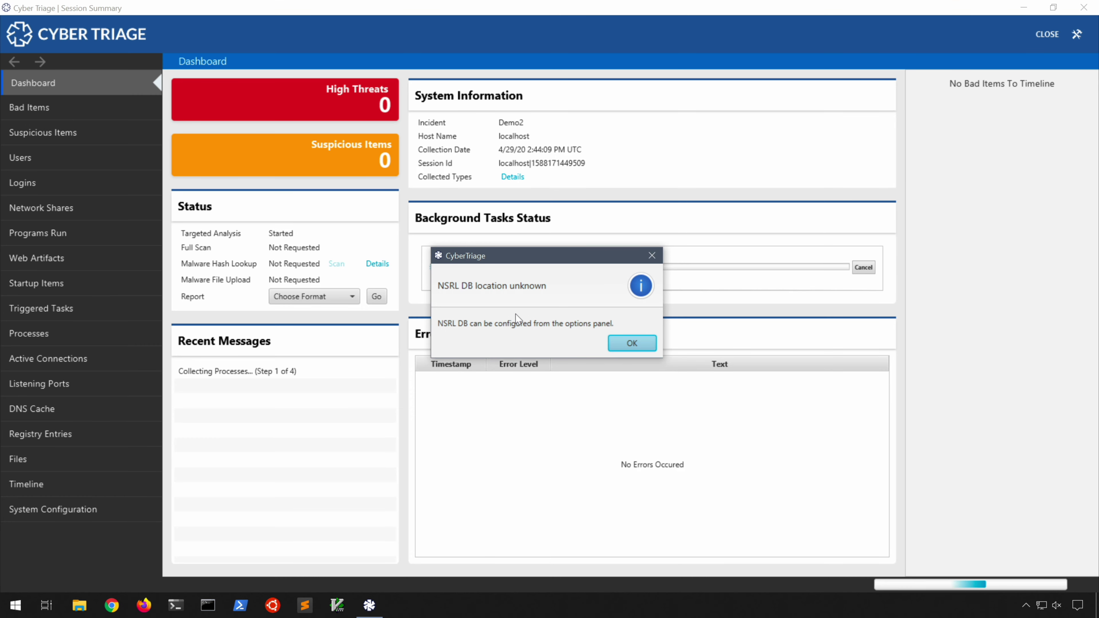
{"action": "left_click", "coordinate": [643, 343]}
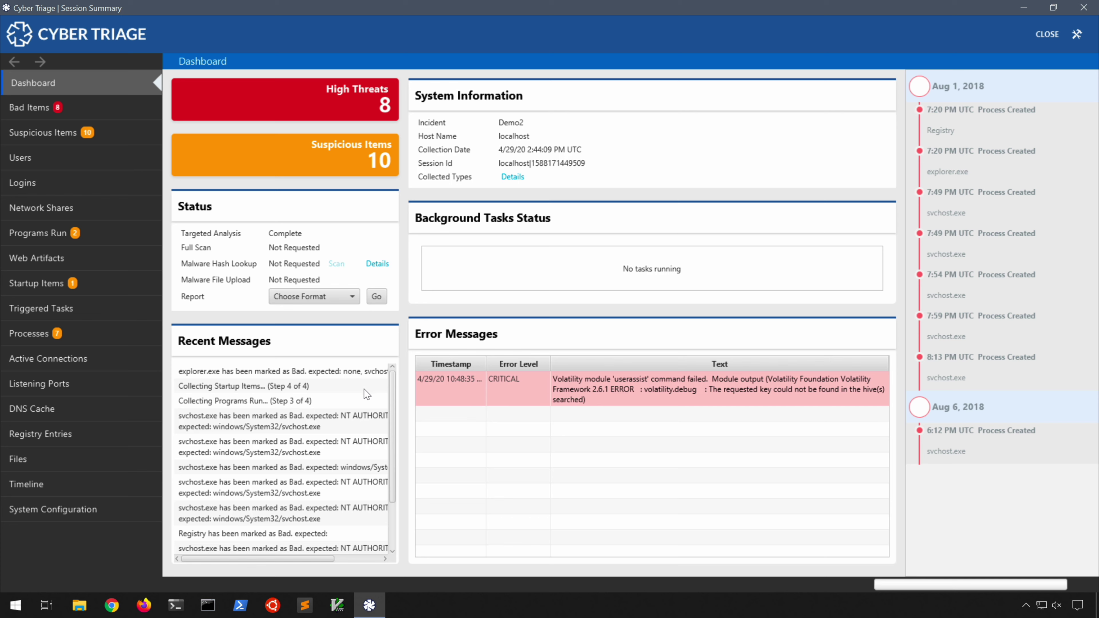
{"action": "scroll", "coordinate": [367, 393], "scroll_direction": "down", "scroll_amount": 3}
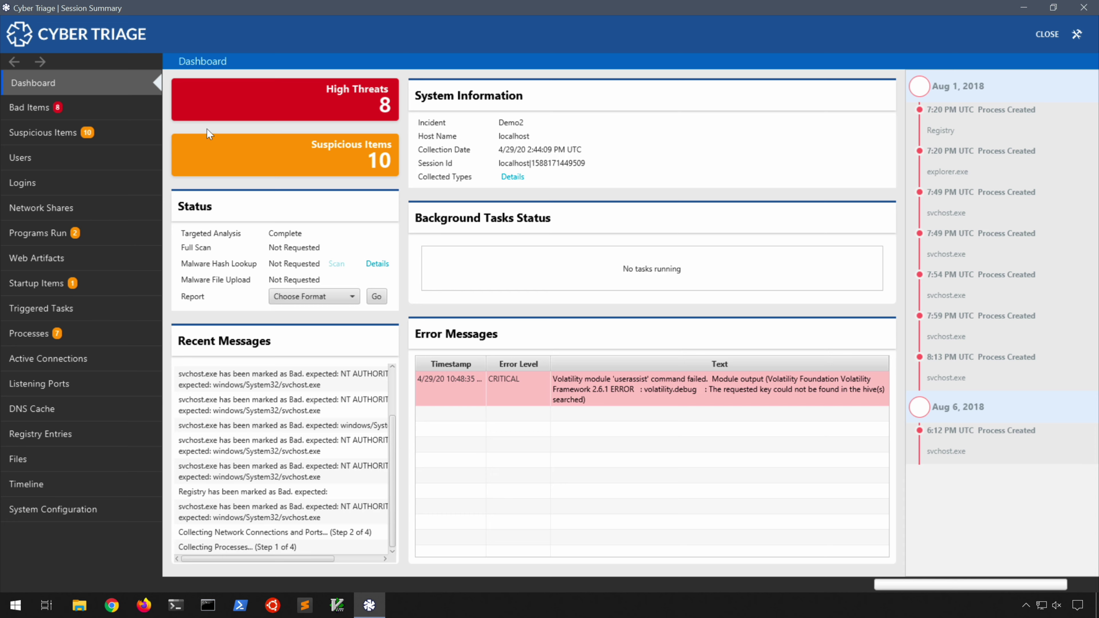
Step: In Bad Items, review the threat details for explorer.exe and Registry
{"action": "left_click", "coordinate": [120, 110]}
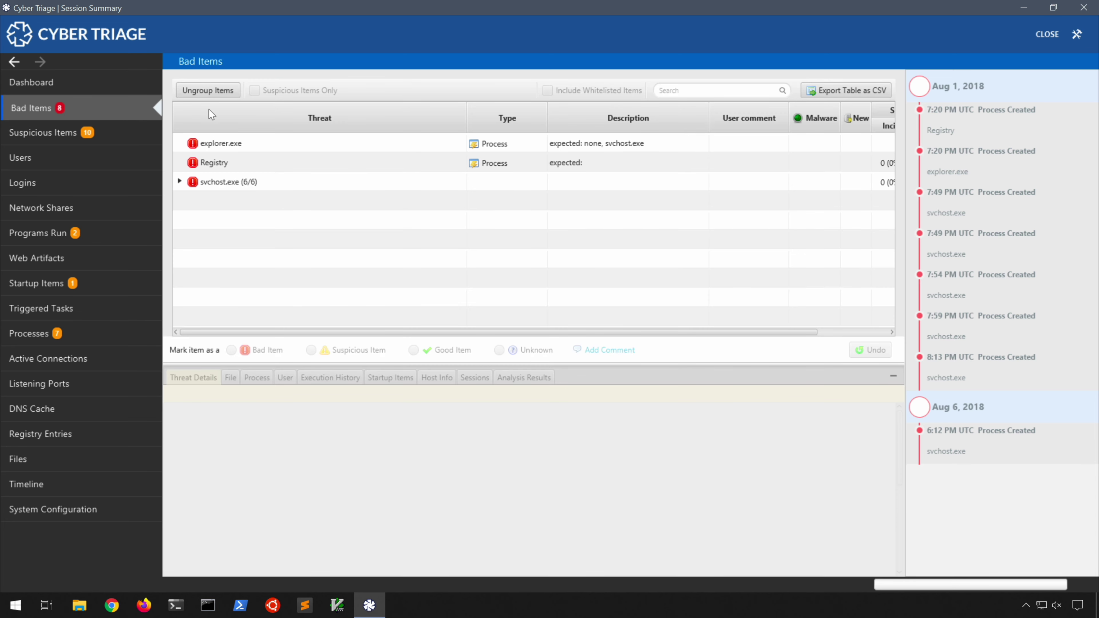
{"action": "left_click", "coordinate": [370, 145]}
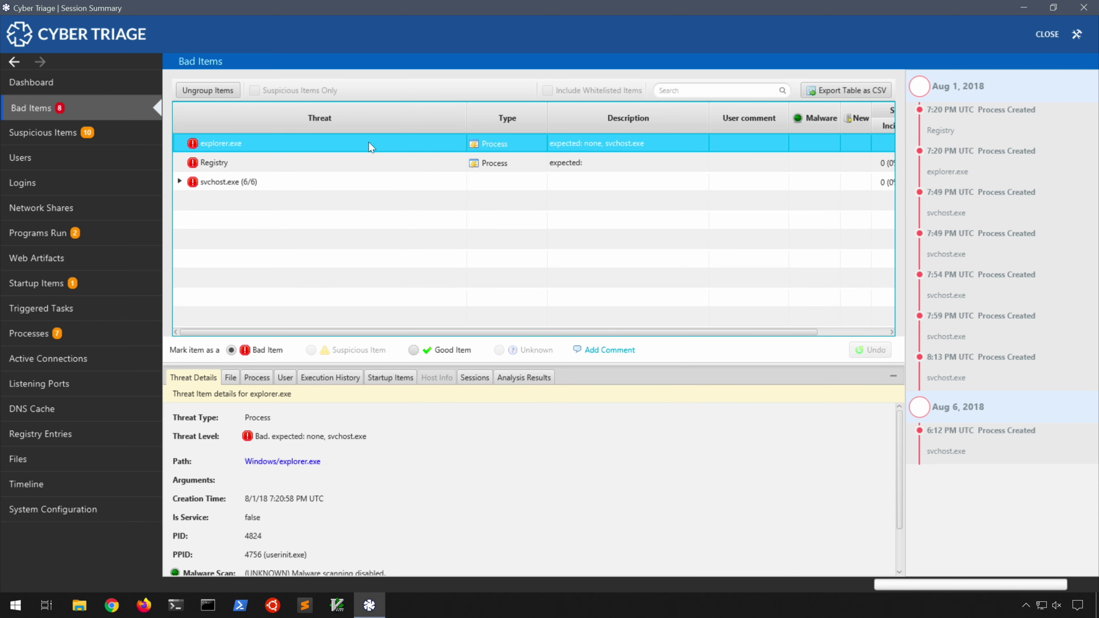
{"action": "scroll", "coordinate": [418, 471], "scroll_direction": "down", "scroll_amount": 2}
{"action": "scroll", "coordinate": [419, 470], "scroll_direction": "down", "scroll_amount": 2}
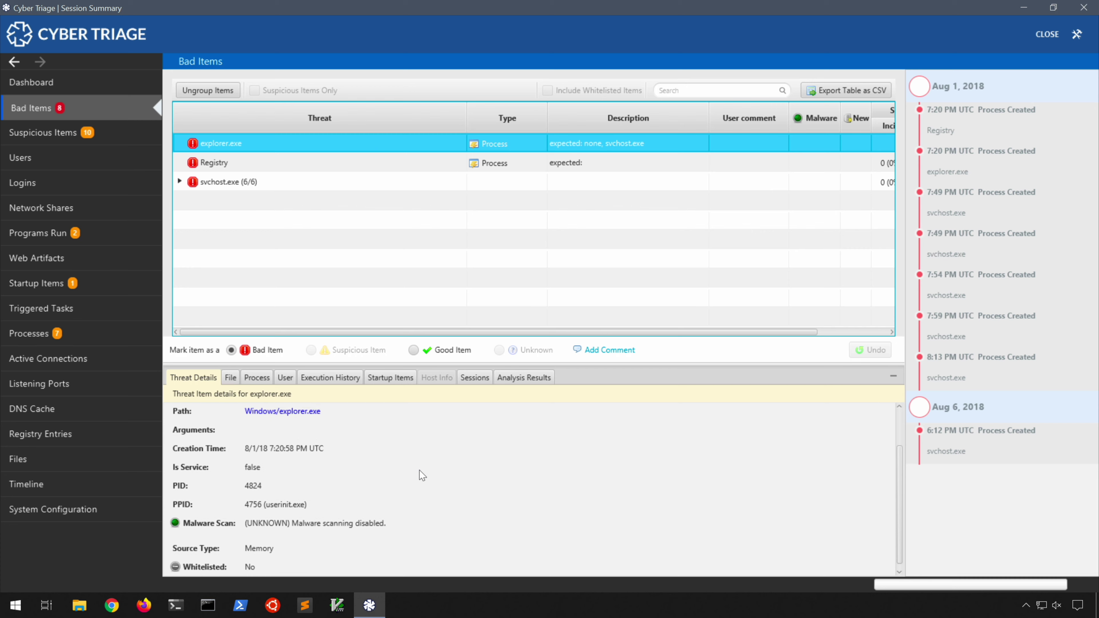
{"action": "scroll", "coordinate": [419, 471], "scroll_direction": "up", "scroll_amount": 4}
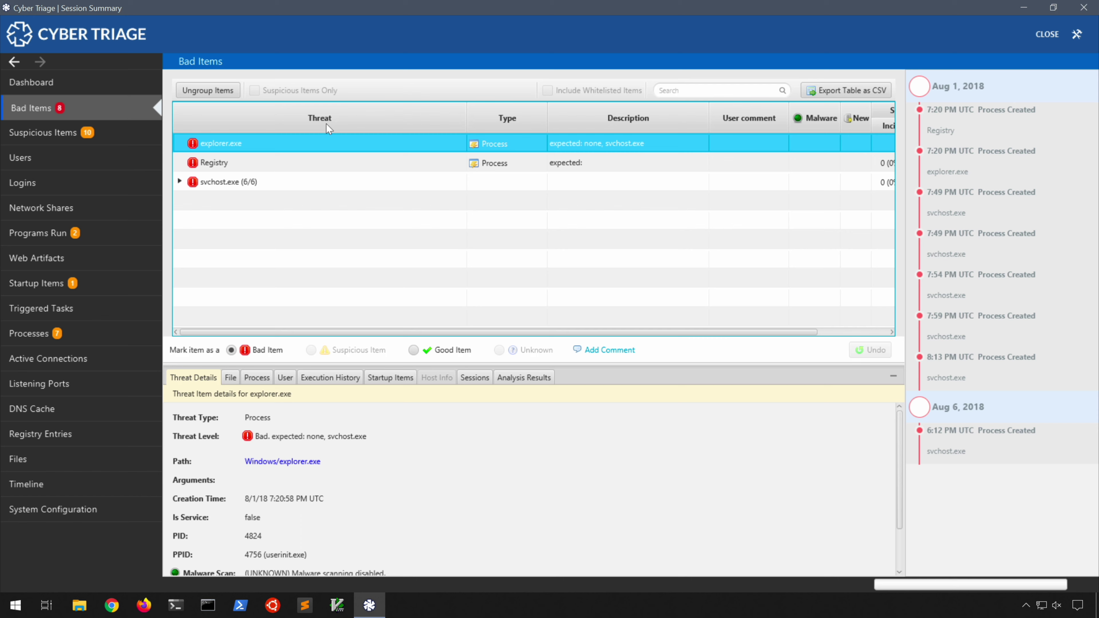
{"action": "left_click", "coordinate": [327, 171]}
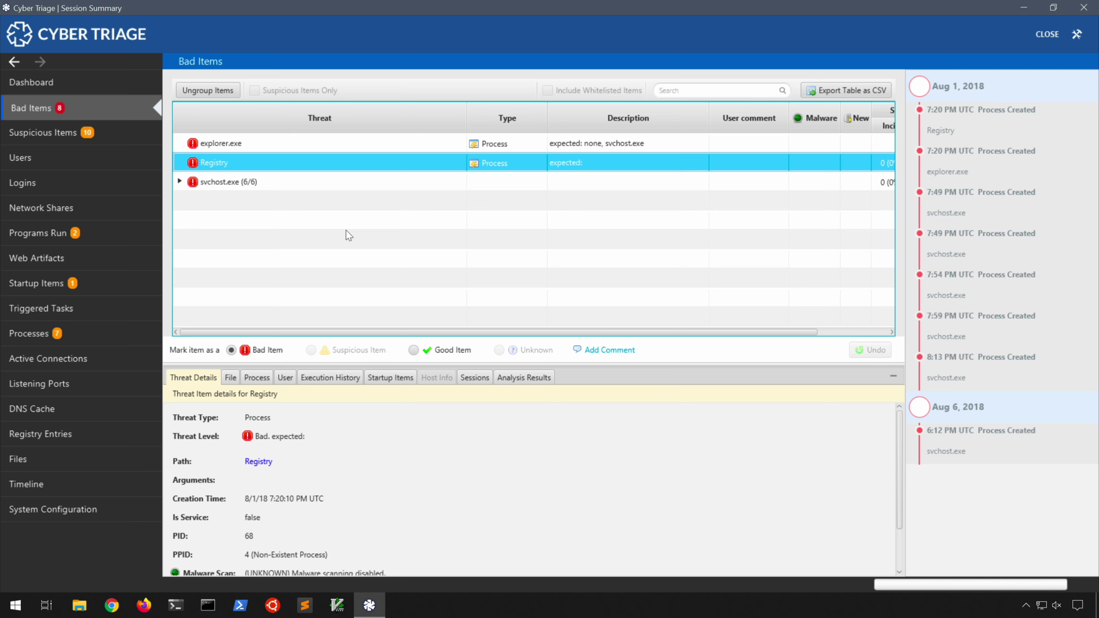
Step: Expand the svchost.exe (6/6) group and show details for the first svchost.exe, PID 8560
{"action": "left_click", "coordinate": [312, 181]}
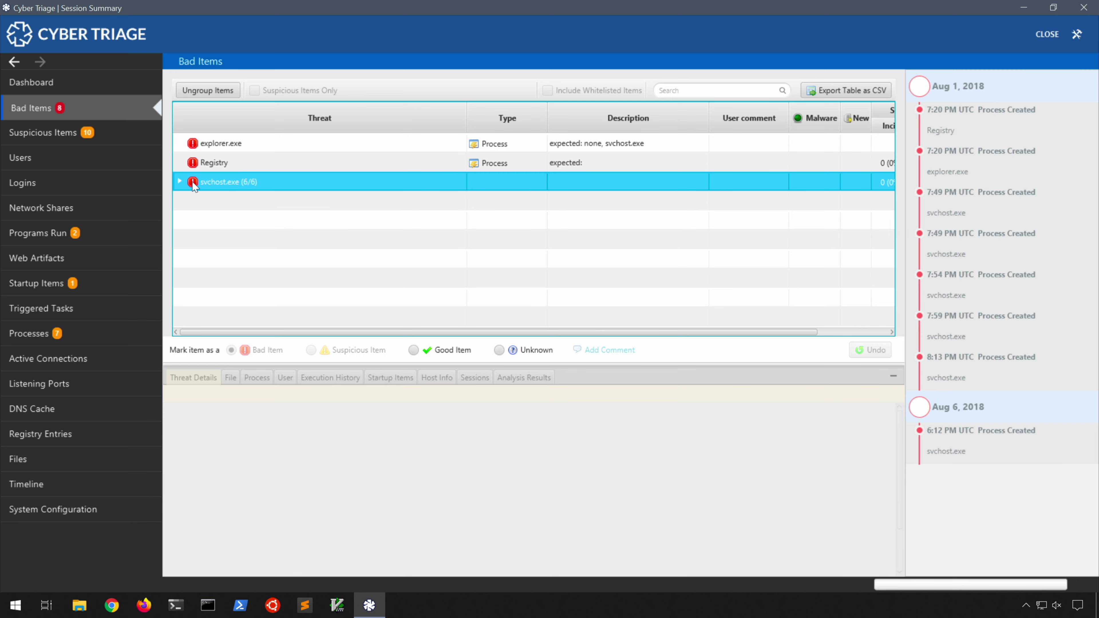
{"action": "left_click", "coordinate": [179, 182]}
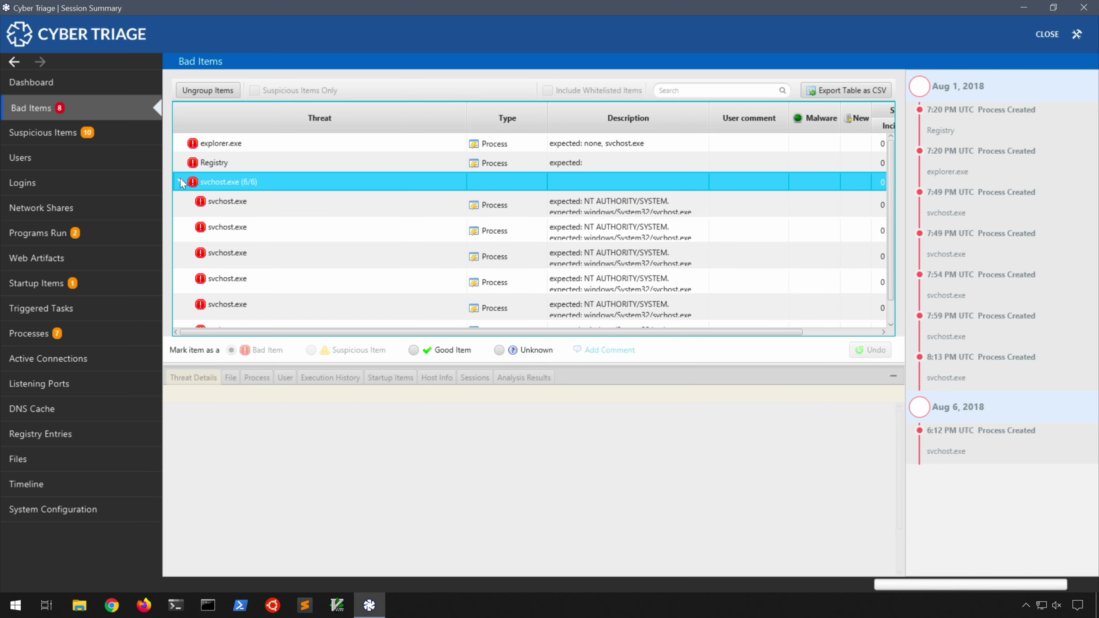
{"action": "left_click", "coordinate": [342, 210]}
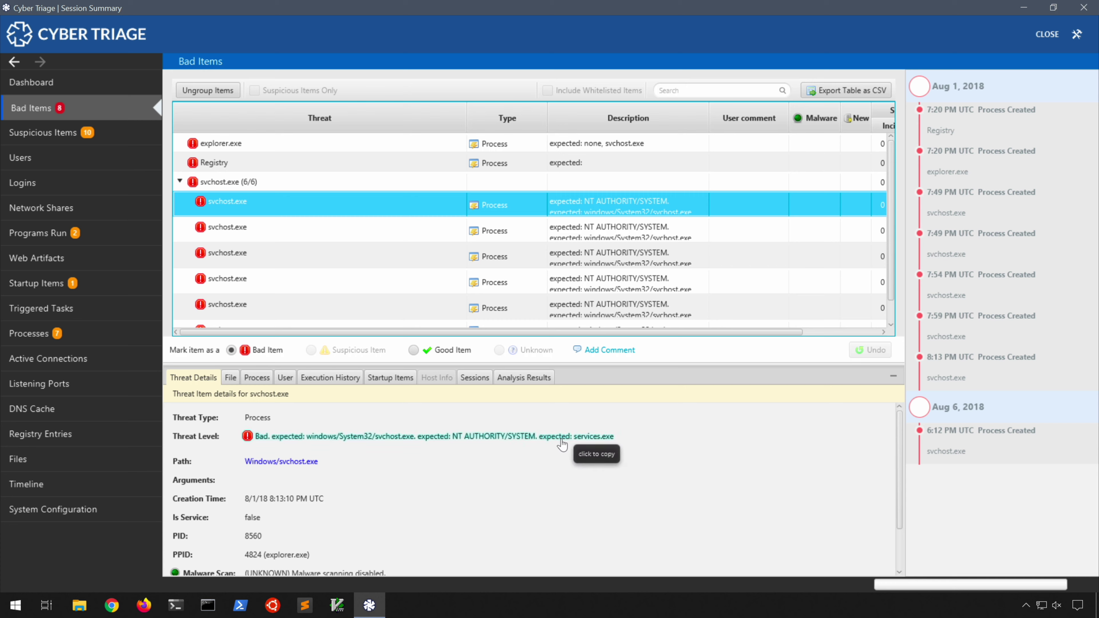
Step: Look up the Windows/svchost.exe file, then review its process and user CTF's logins and shares
{"action": "left_click", "coordinate": [290, 466]}
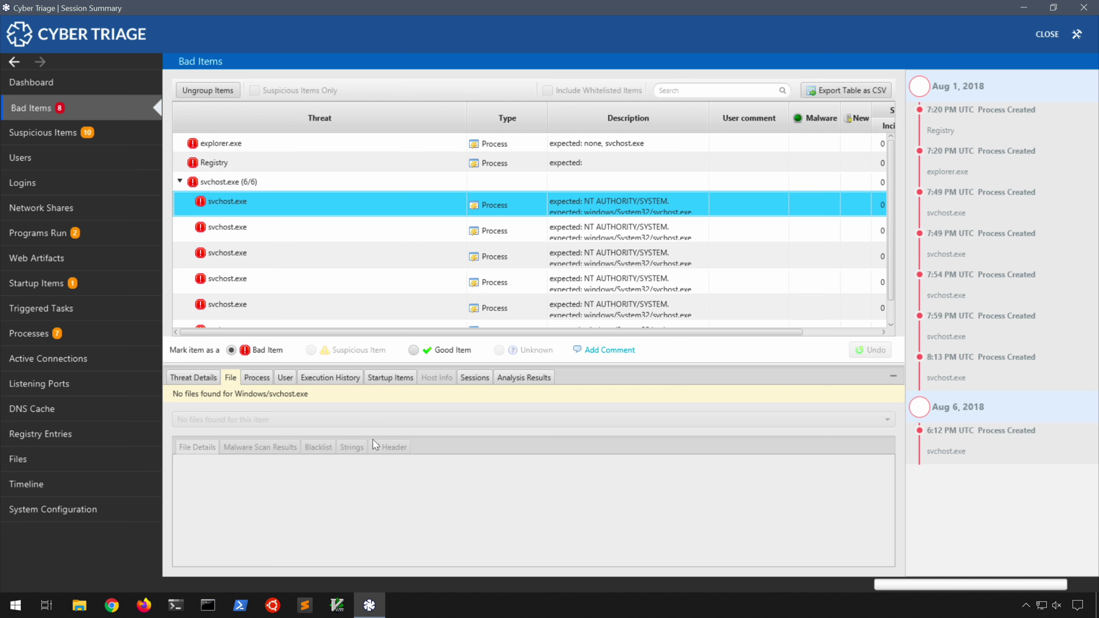
{"action": "left_click", "coordinate": [257, 378]}
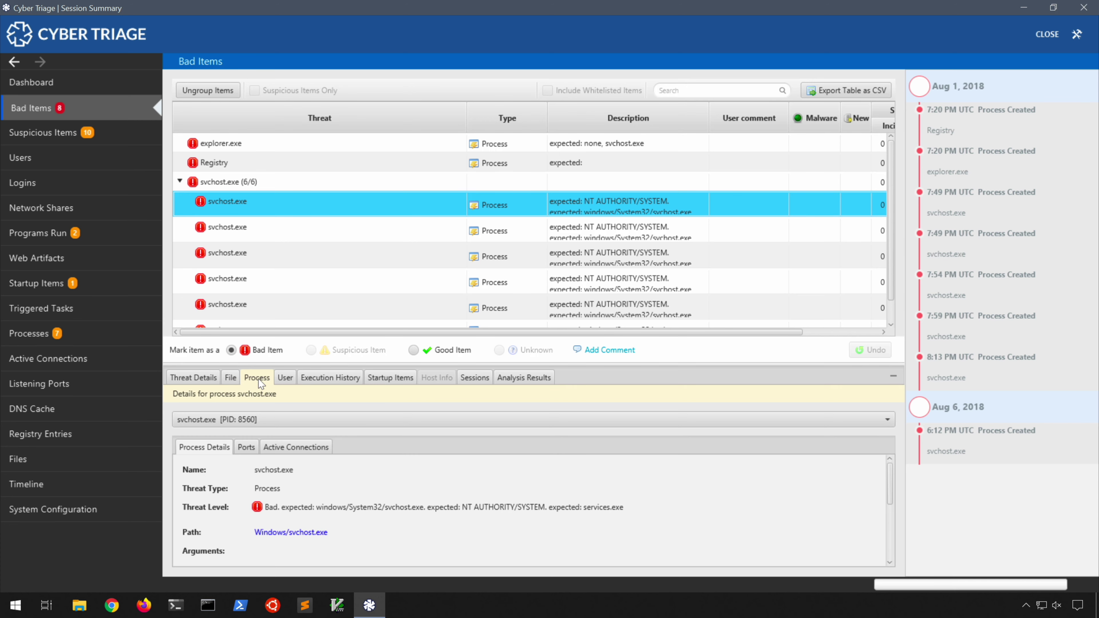
{"action": "left_click", "coordinate": [284, 378]}
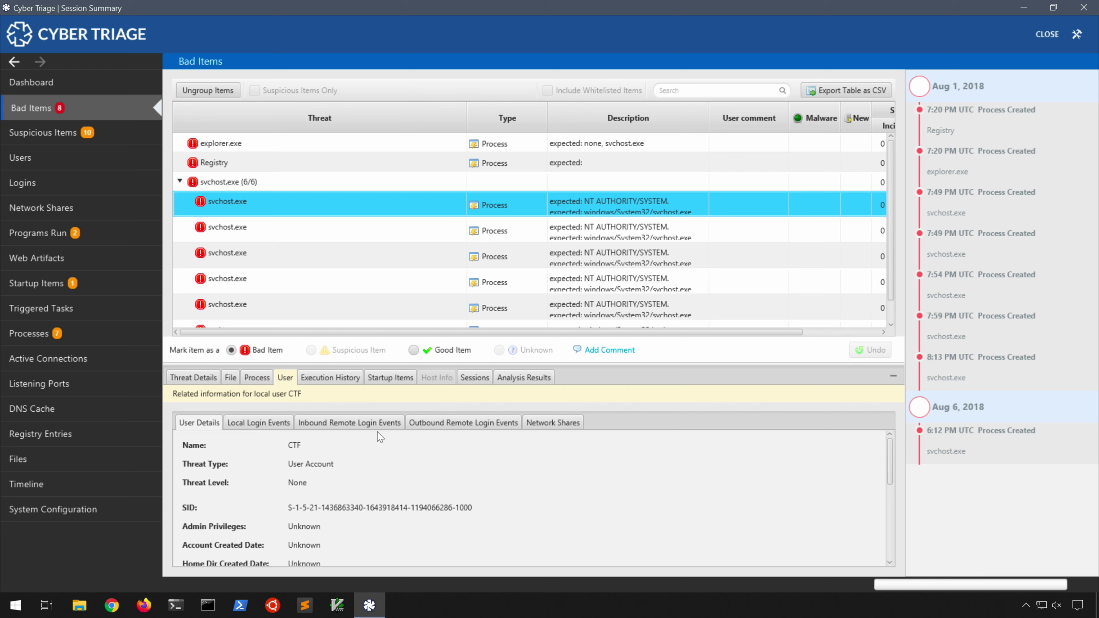
{"action": "scroll", "coordinate": [450, 484], "scroll_direction": "down", "scroll_amount": 5}
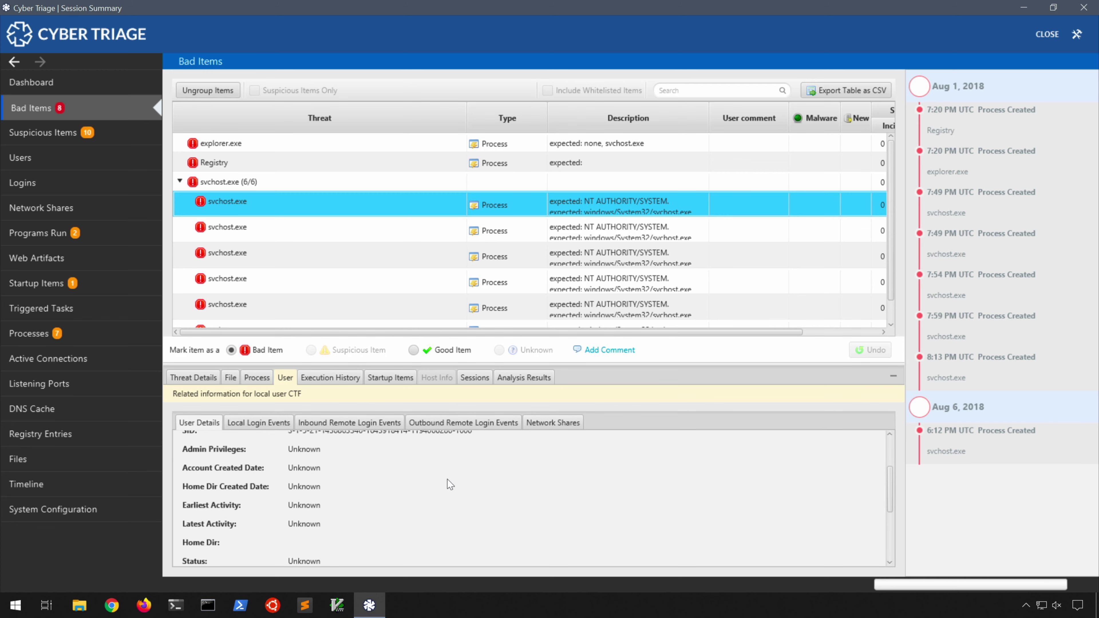
{"action": "scroll", "coordinate": [444, 483], "scroll_direction": "down", "scroll_amount": 1}
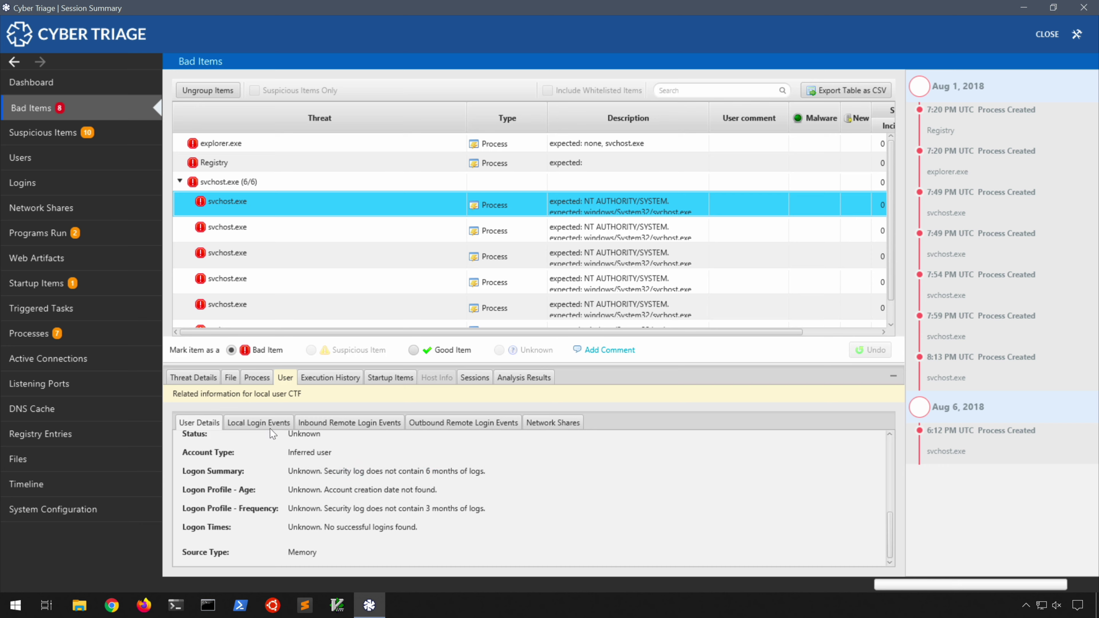
{"action": "left_click", "coordinate": [318, 422]}
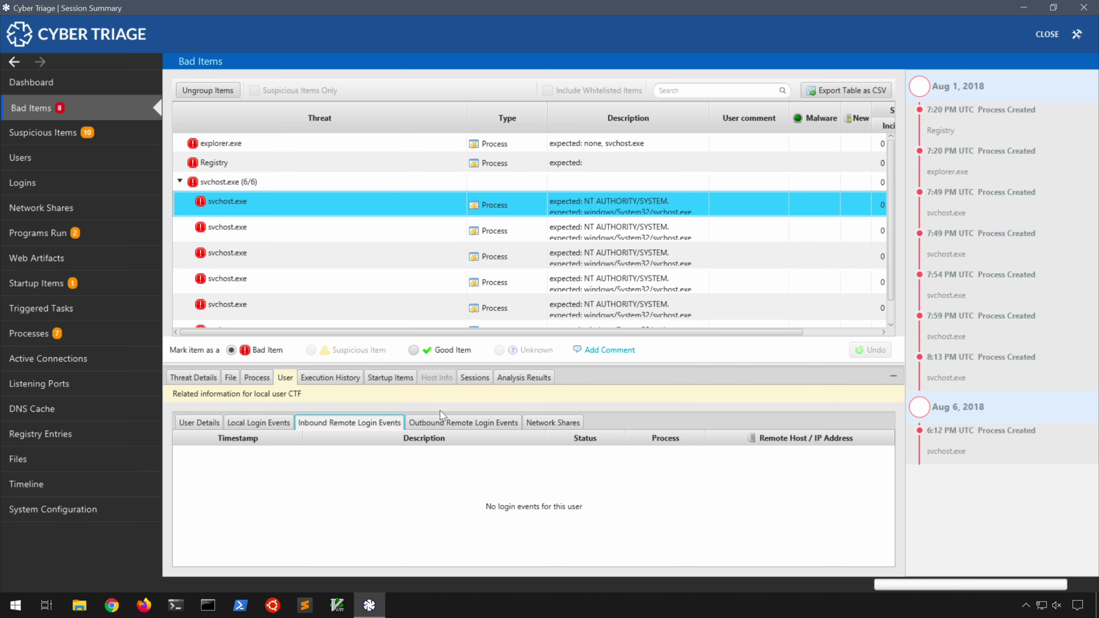
{"action": "left_click", "coordinate": [462, 423]}
{"action": "left_click", "coordinate": [546, 426]}
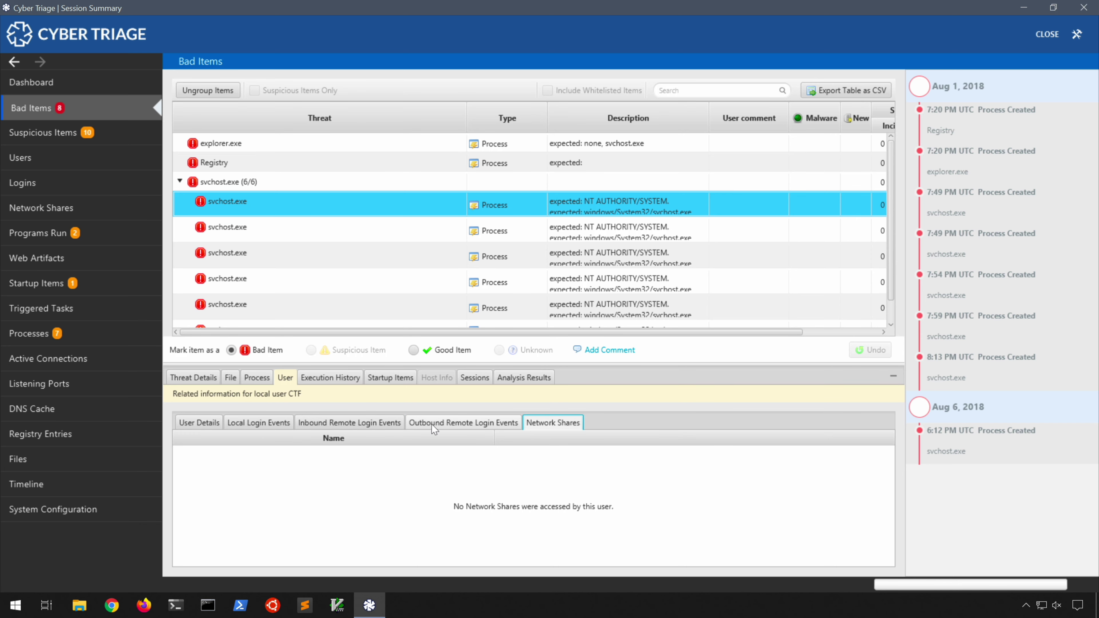
{"action": "left_click", "coordinate": [251, 427]}
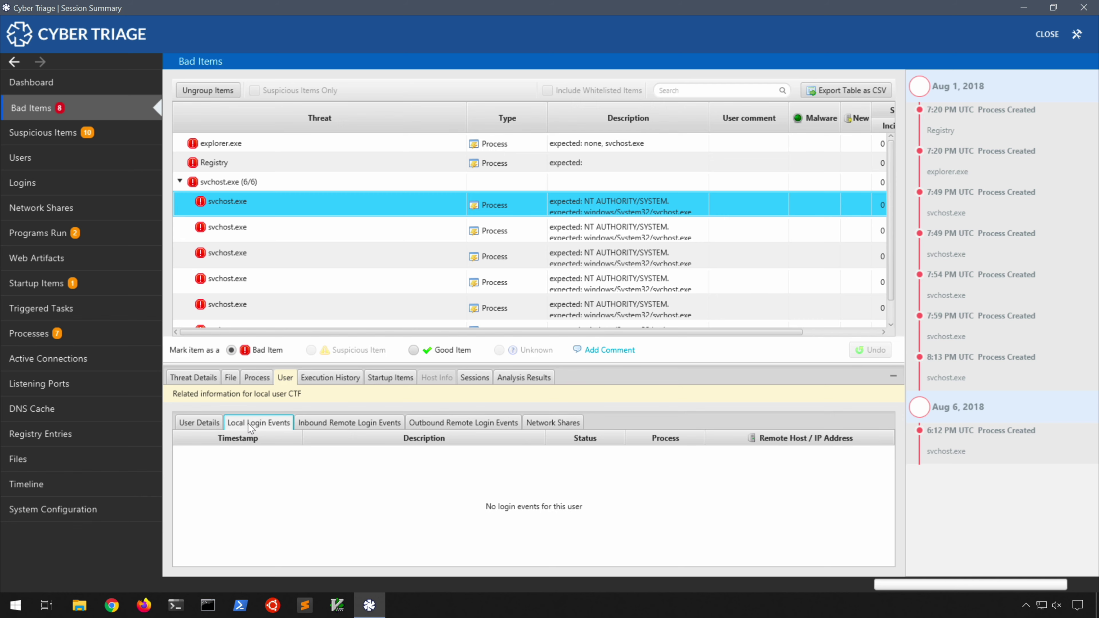
Step: Check execution history, startup items, sessions and the three CAT_SUSPICIOUS_PROCESS analysis results
{"action": "left_click", "coordinate": [349, 382]}
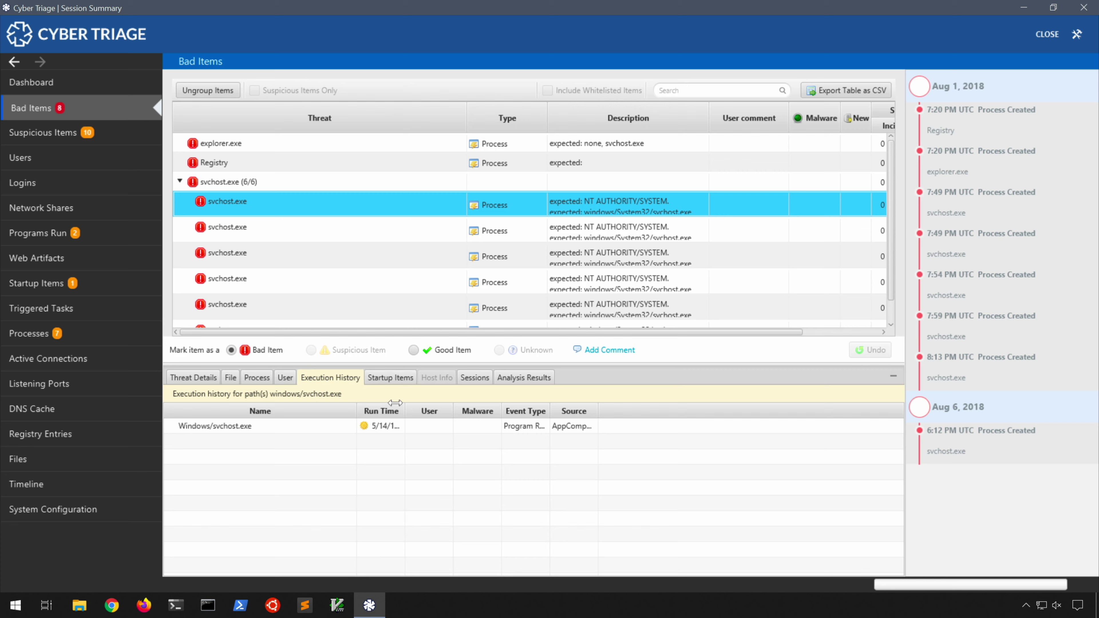
{"action": "double_click", "coordinate": [403, 407]}
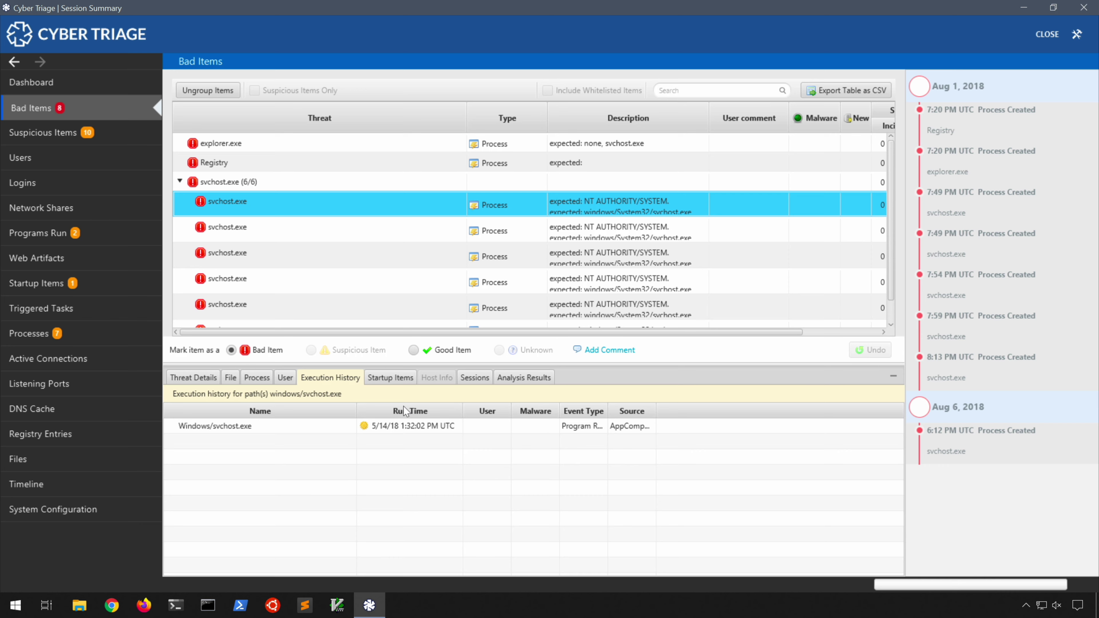
{"action": "left_click", "coordinate": [391, 378]}
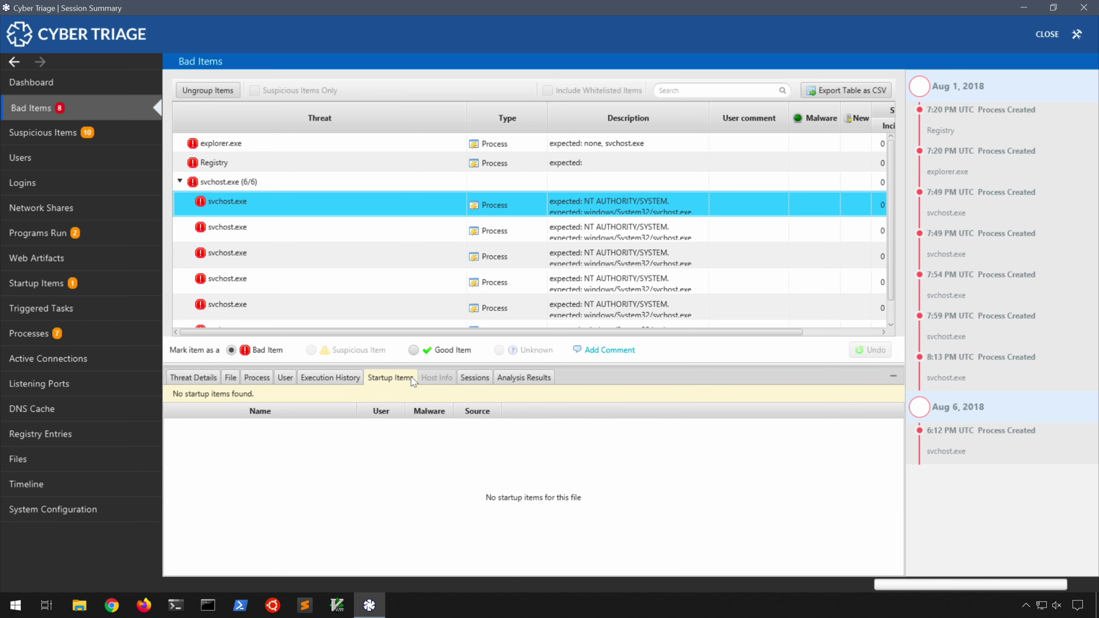
{"action": "left_click", "coordinate": [473, 379]}
{"action": "left_click", "coordinate": [521, 378]}
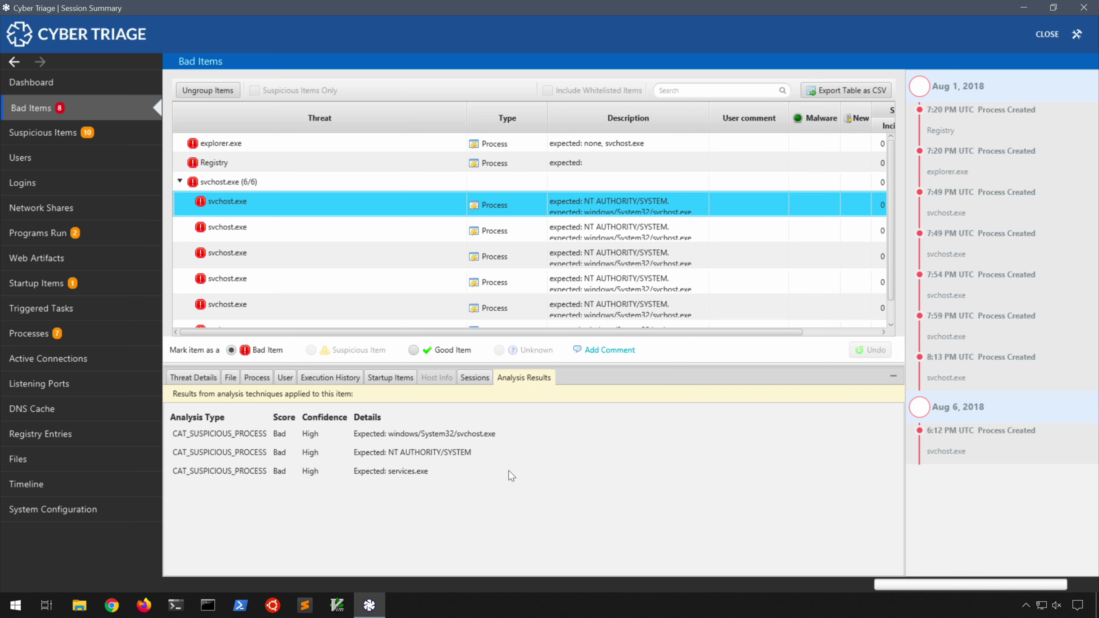
Step: View threat details for the second through sixth svchost.exe processes, then PID 8560 again
{"action": "scroll", "coordinate": [299, 240], "scroll_direction": "down", "scroll_amount": 1}
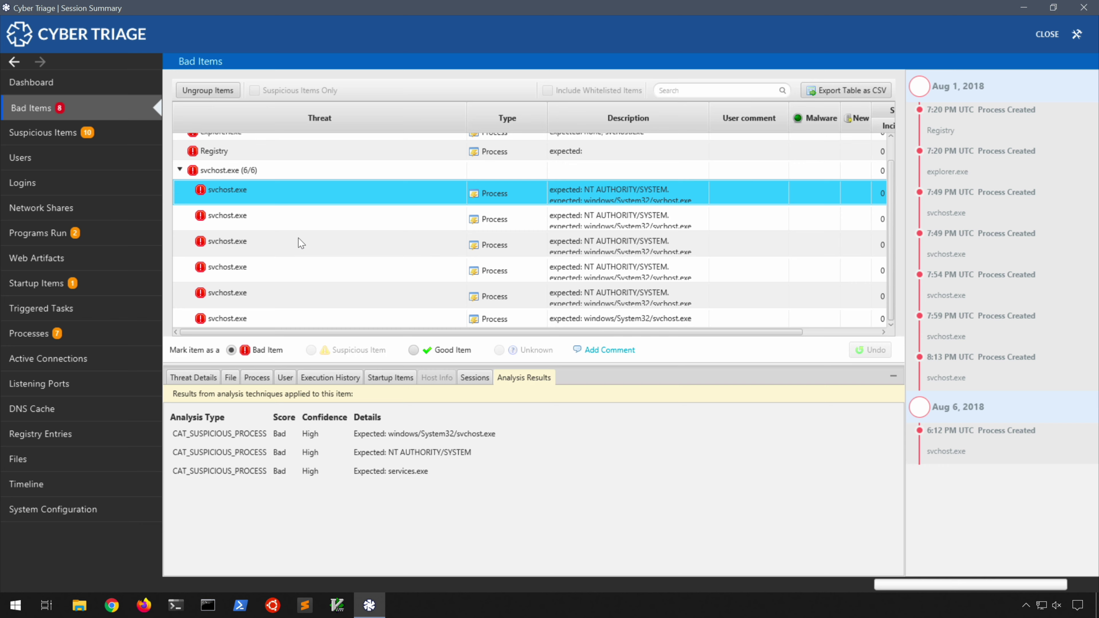
{"action": "left_click", "coordinate": [279, 215]}
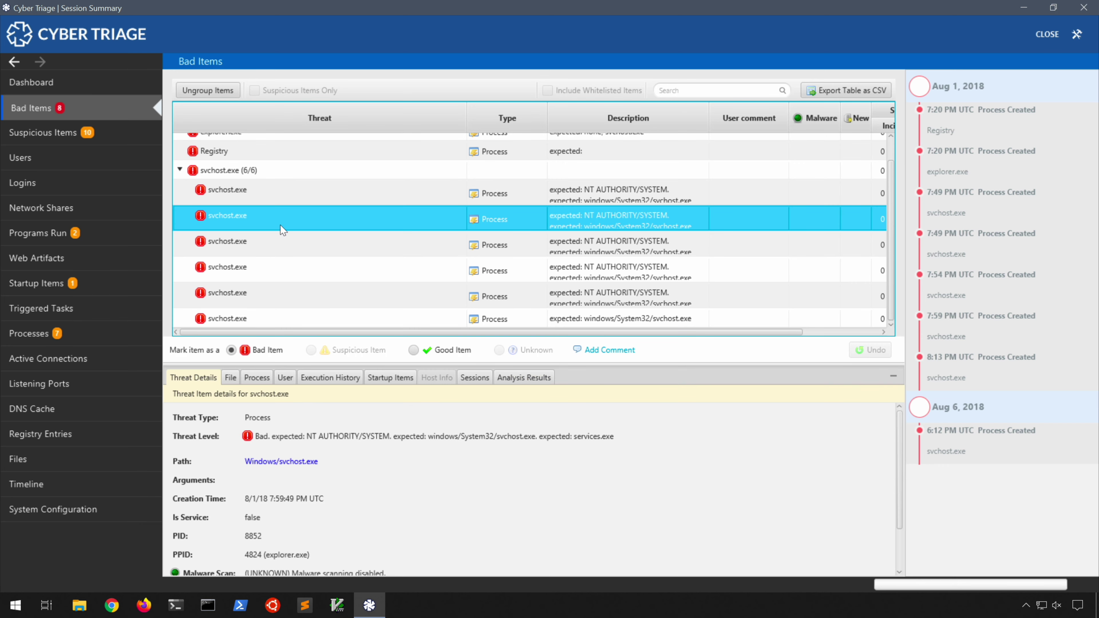
{"action": "left_click", "coordinate": [281, 244]}
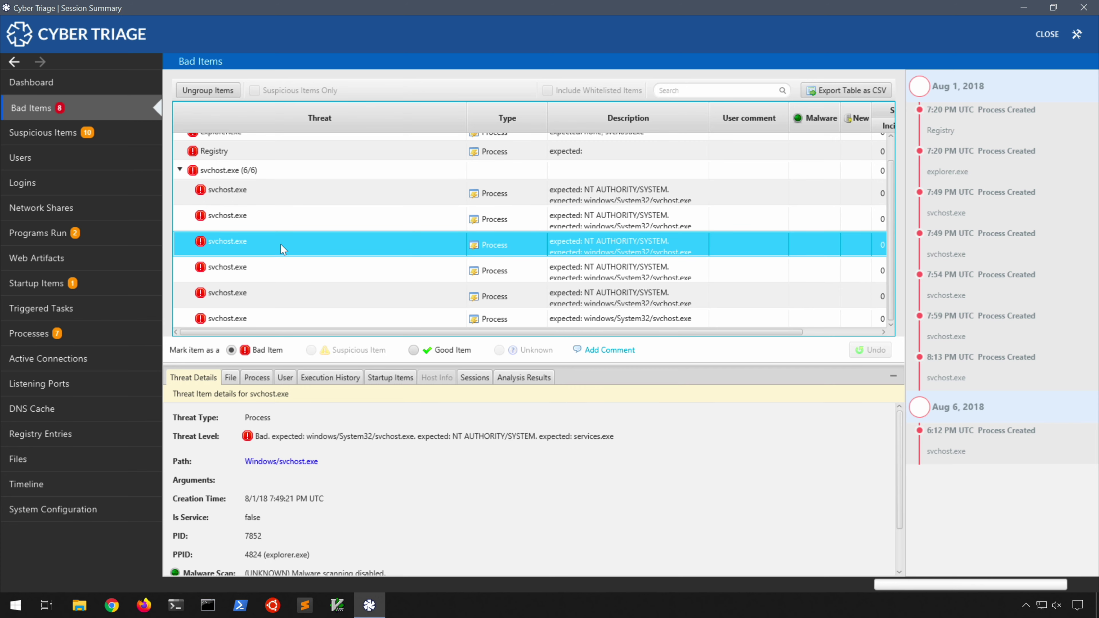
{"action": "left_click", "coordinate": [278, 273]}
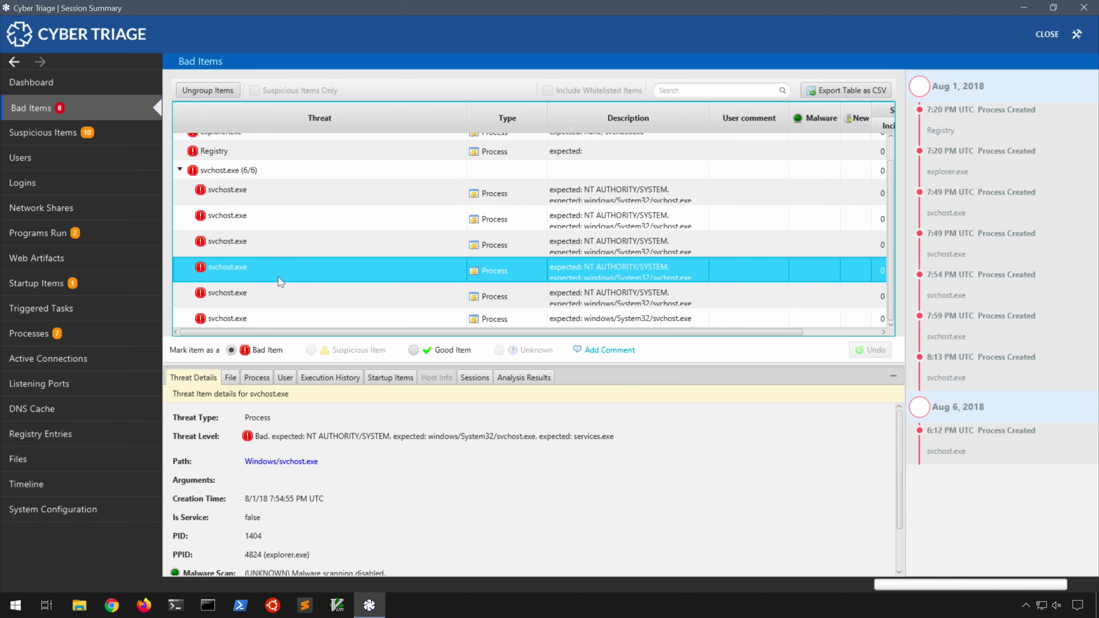
{"action": "left_click", "coordinate": [279, 299]}
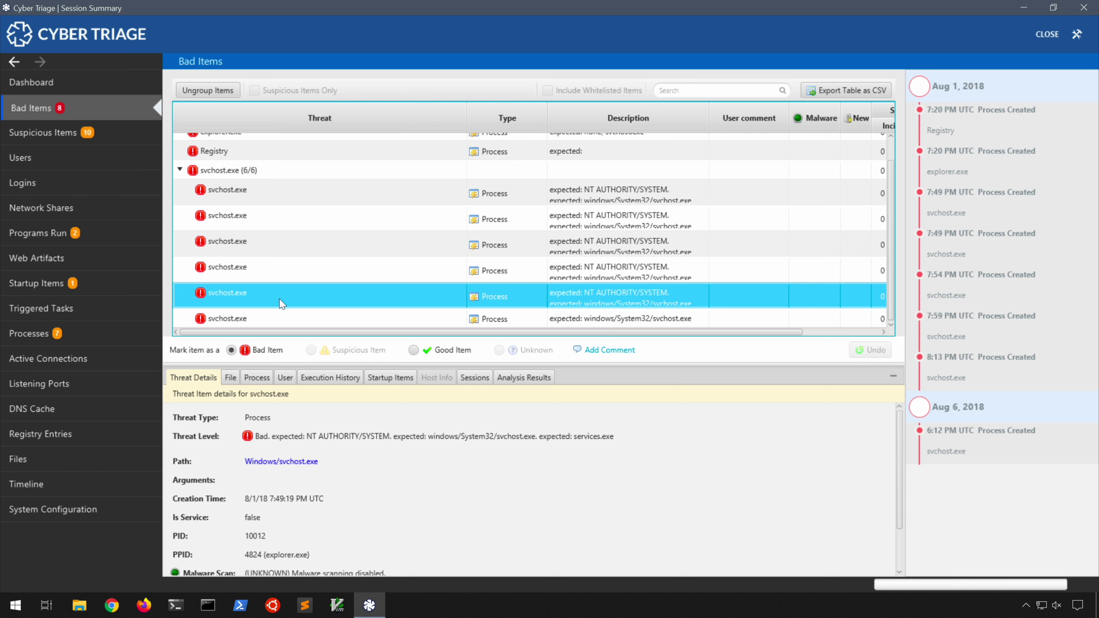
{"action": "left_click", "coordinate": [281, 320]}
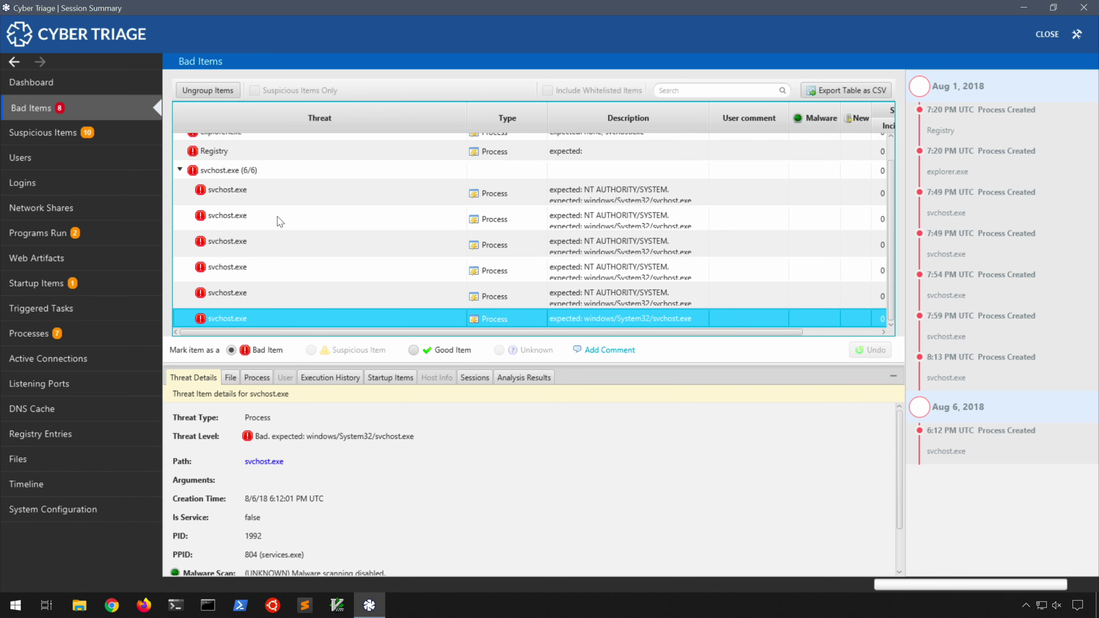
{"action": "left_click", "coordinate": [274, 200]}
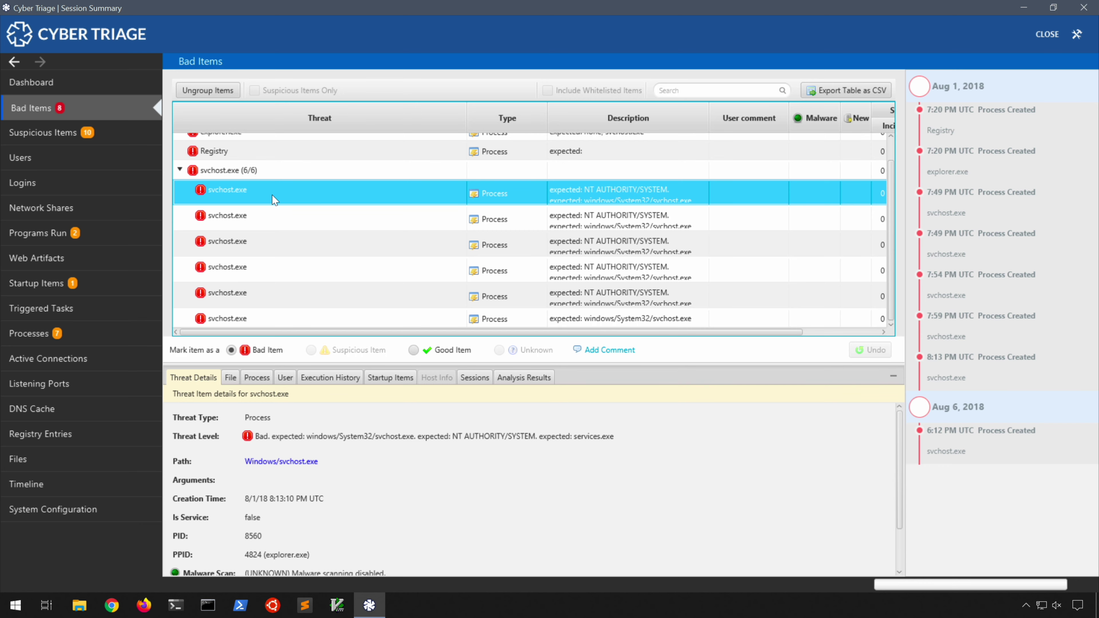
Step: Review suspicious items smartscreen.ex, at.exe and reg.exe, then show the Users list
{"action": "left_click", "coordinate": [126, 137]}
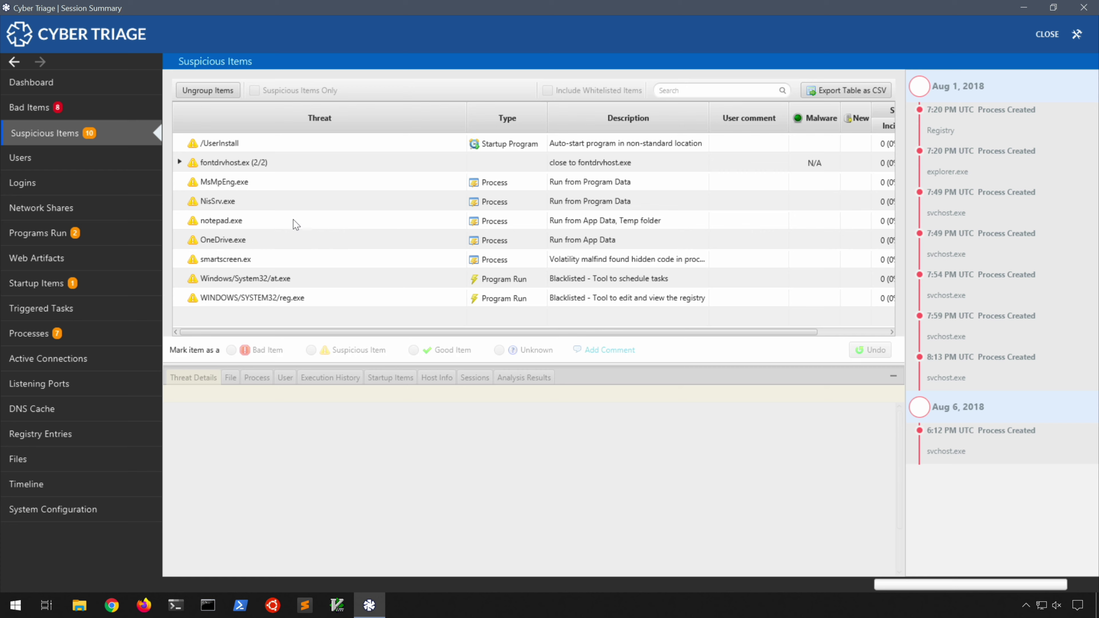
{"action": "left_click", "coordinate": [388, 257]}
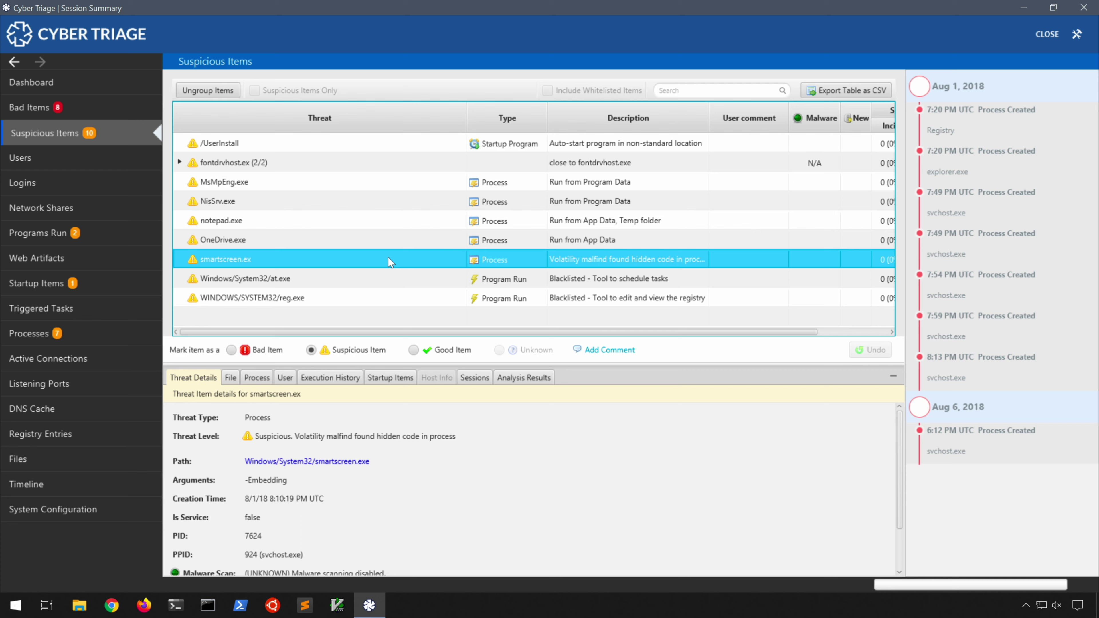
{"action": "left_click", "coordinate": [381, 279]}
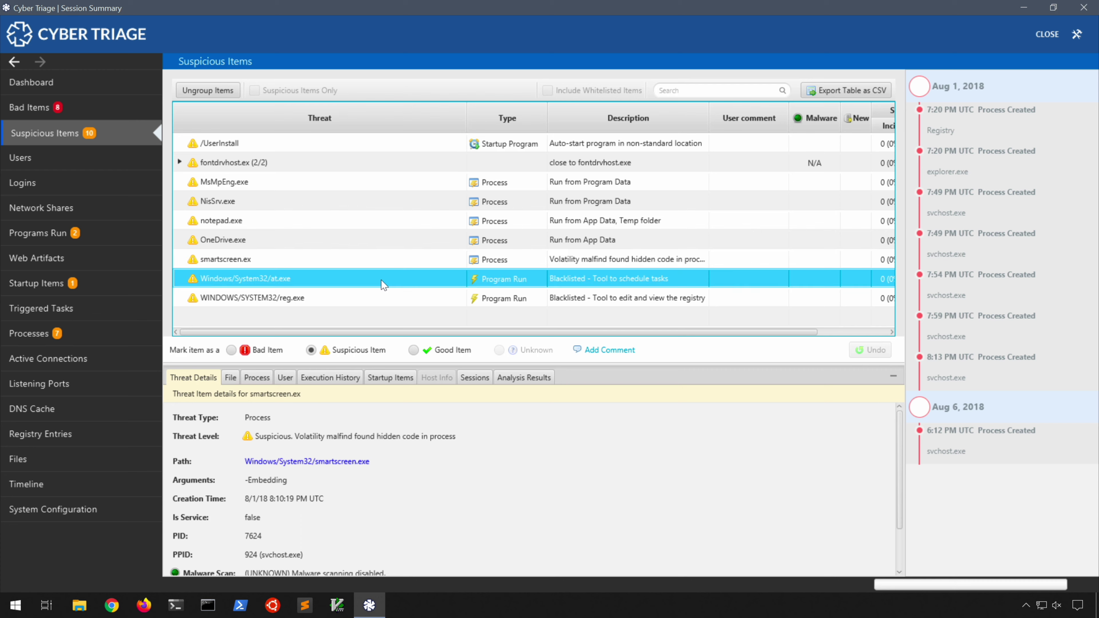
{"action": "left_click", "coordinate": [383, 297]}
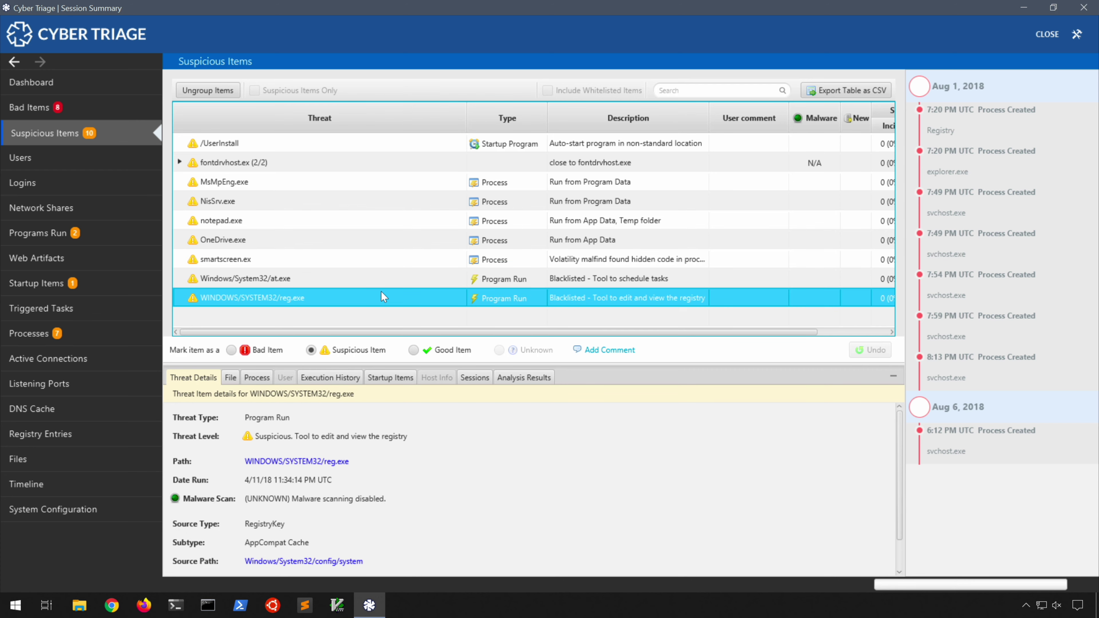
{"action": "left_click", "coordinate": [112, 161]}
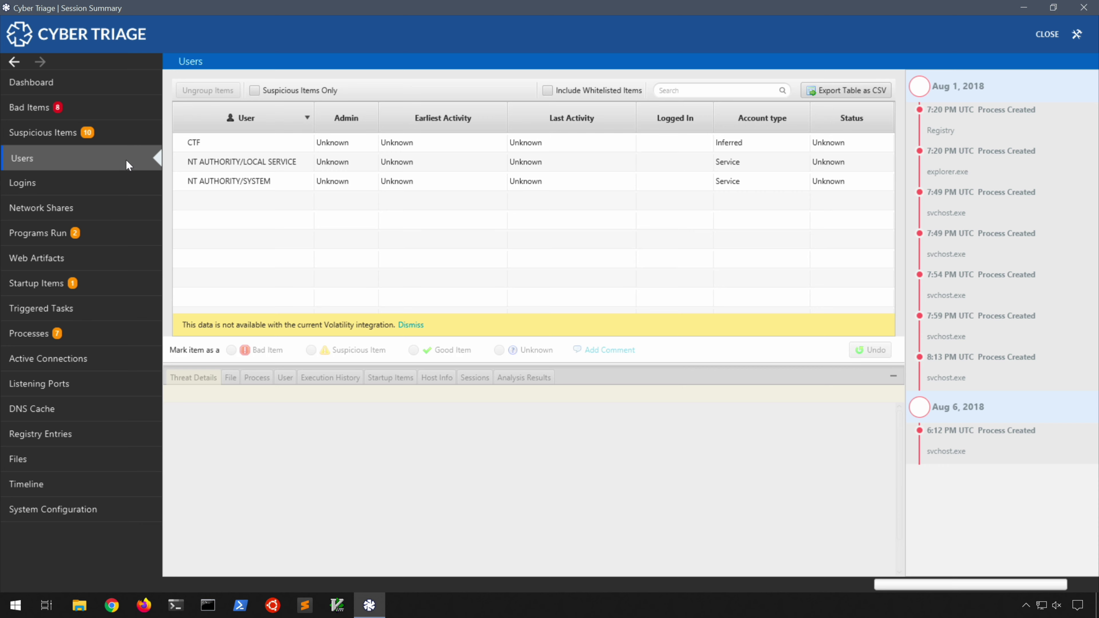
Step: View user CTF's details, then move through the Logins and Network Shares lists
{"action": "left_click", "coordinate": [220, 144]}
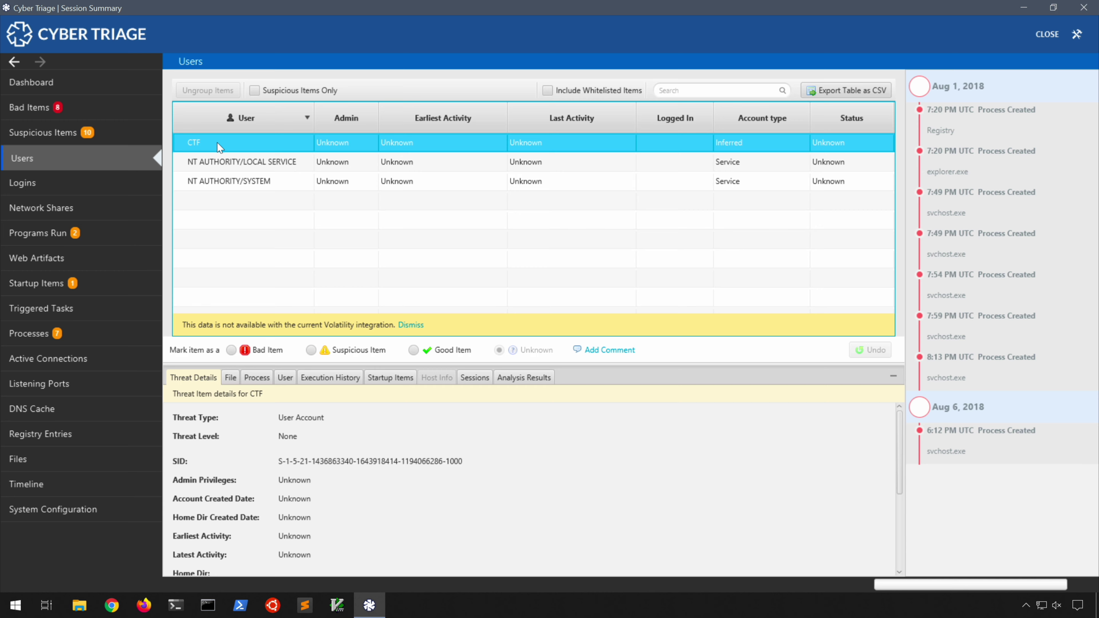
{"action": "left_click", "coordinate": [108, 185]}
{"action": "left_click", "coordinate": [106, 205]}
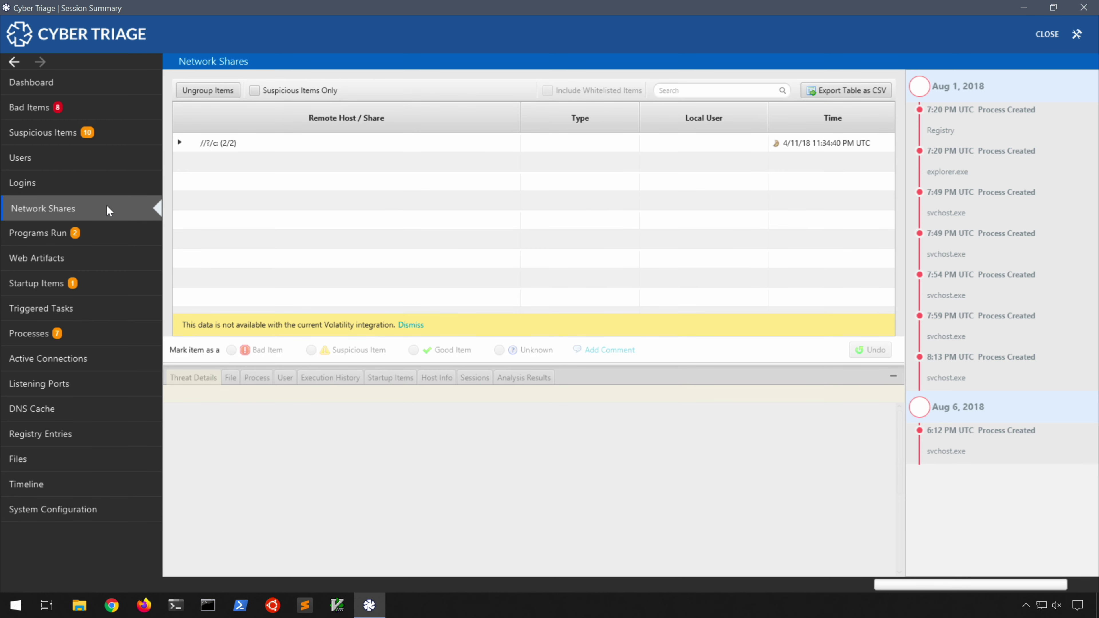
Step: Expand the //?/c: share group, inspect the WMIADAP.EXE entry's threat details, then show Programs Run
{"action": "left_click", "coordinate": [258, 145]}
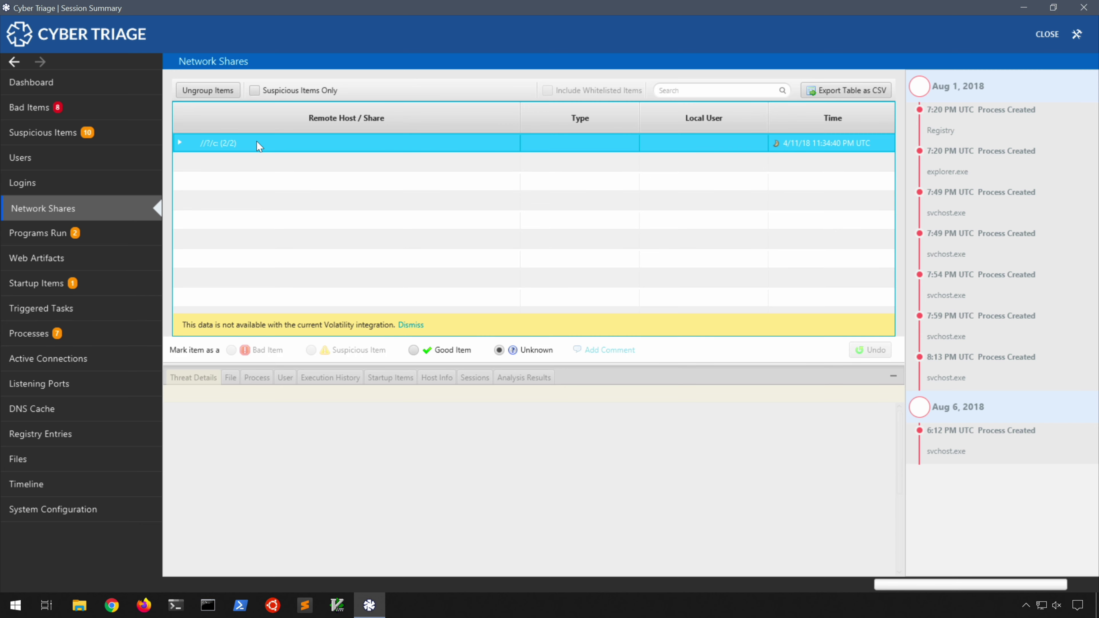
{"action": "left_click", "coordinate": [178, 142]}
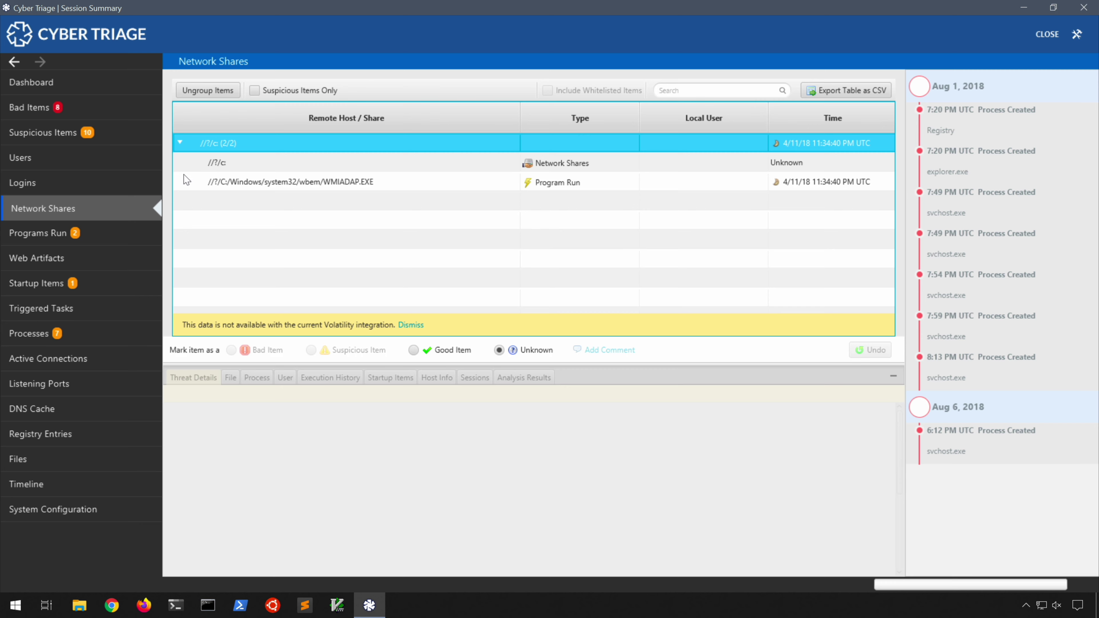
{"action": "left_click", "coordinate": [239, 164]}
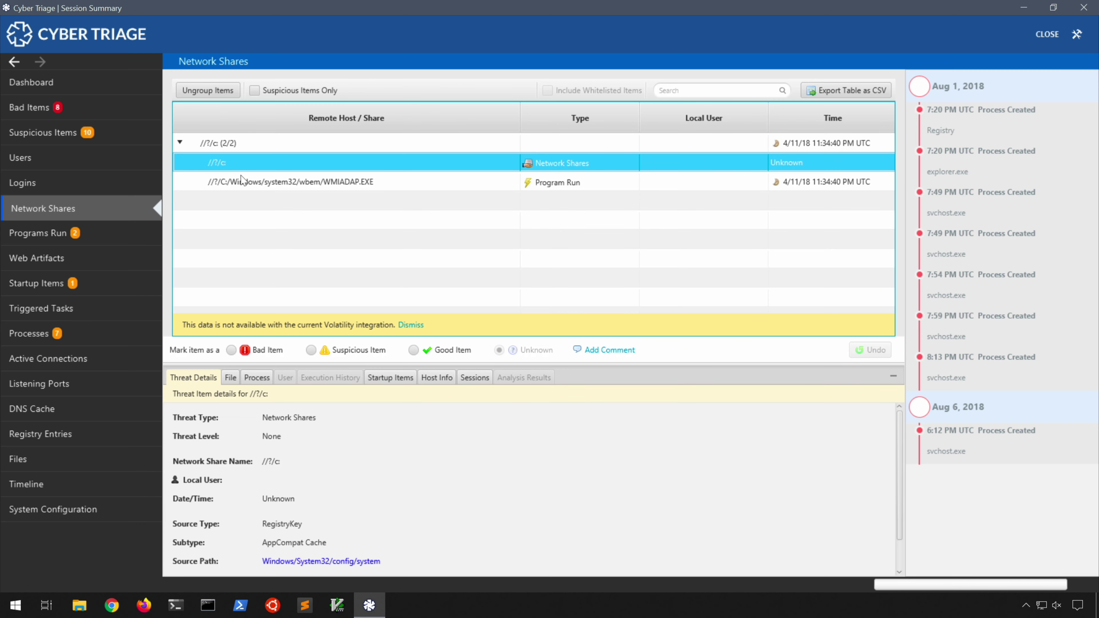
{"action": "left_click", "coordinate": [245, 186]}
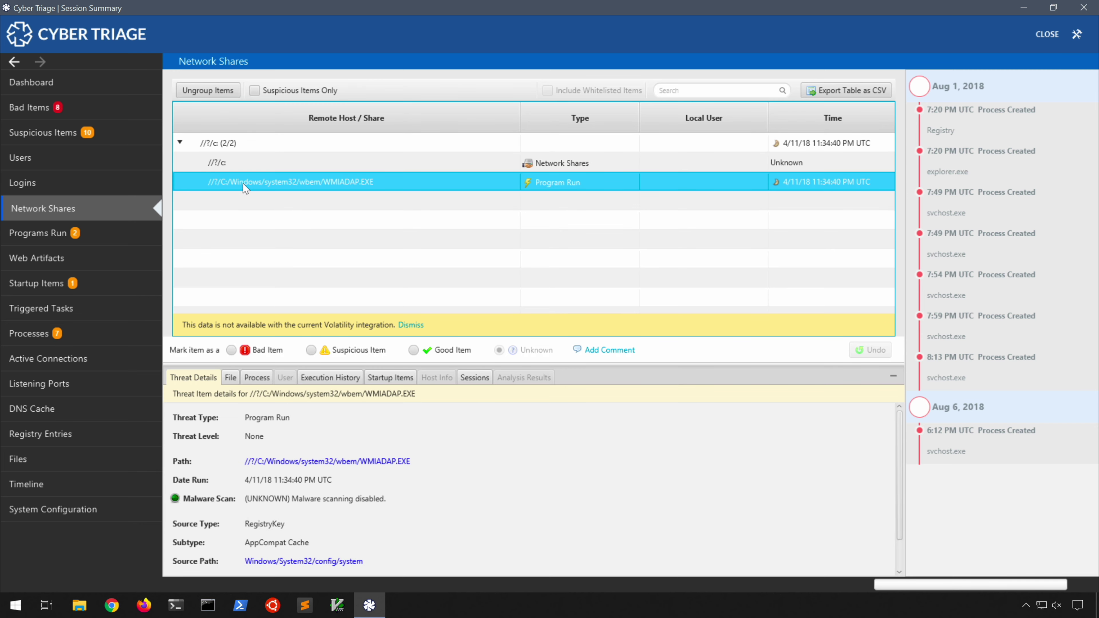
{"action": "left_click", "coordinate": [121, 237]}
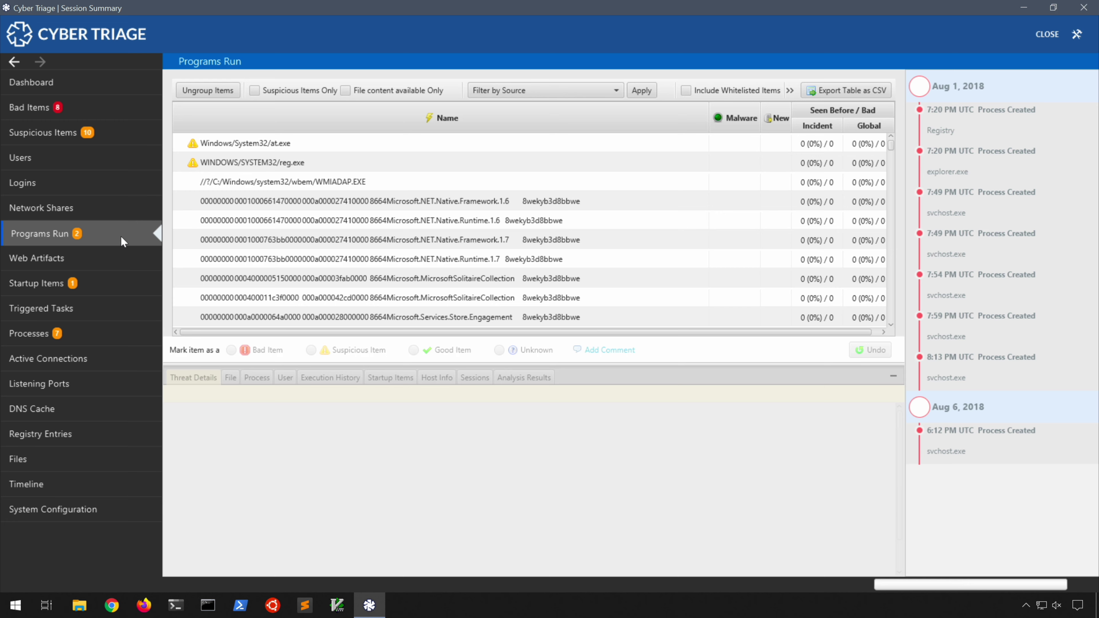
Step: Scroll Programs Run, browse Web Artifacts, Startup Items and Triggered Tasks, and end on the Processes tree
{"action": "scroll", "coordinate": [333, 223], "scroll_direction": "down", "scroll_amount": 10}
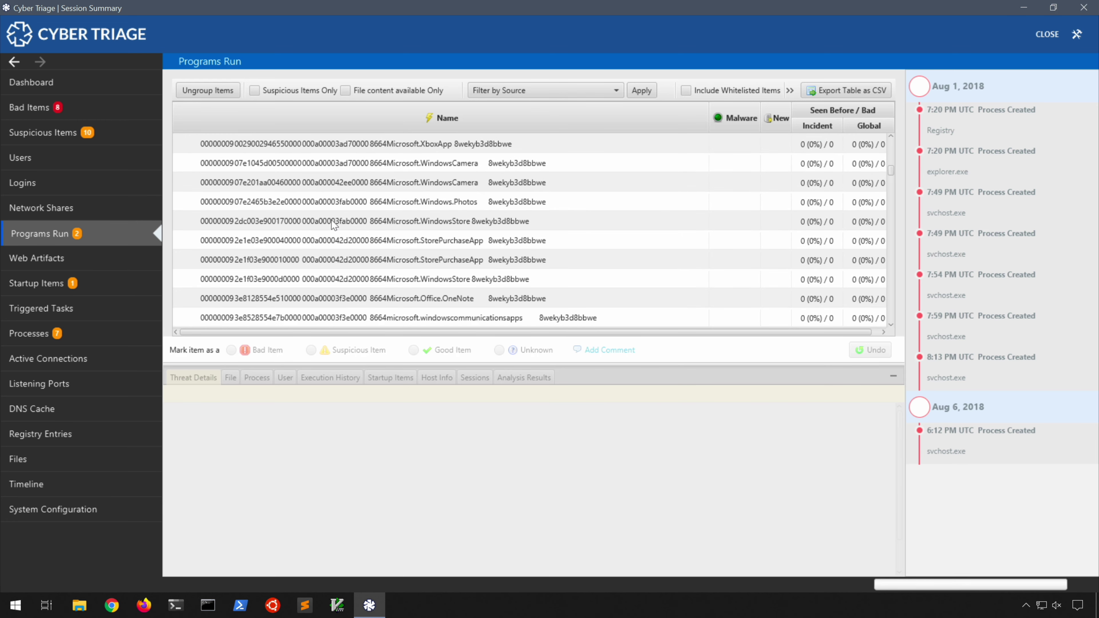
{"action": "scroll", "coordinate": [333, 223], "scroll_direction": "down", "scroll_amount": 10}
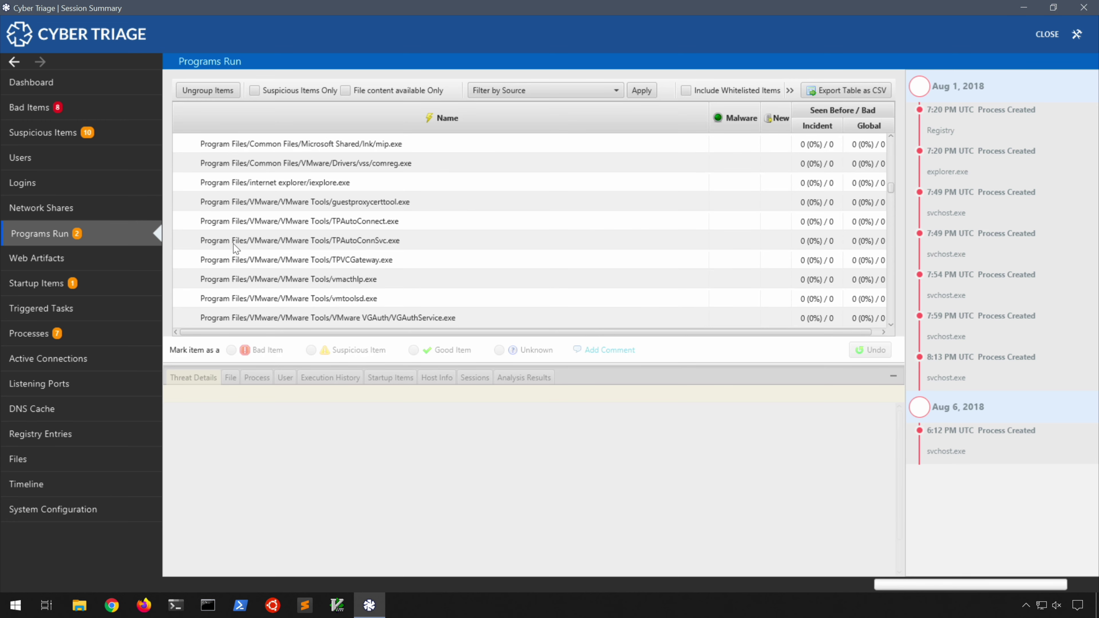
{"action": "left_click", "coordinate": [131, 260]}
{"action": "left_click", "coordinate": [121, 277]}
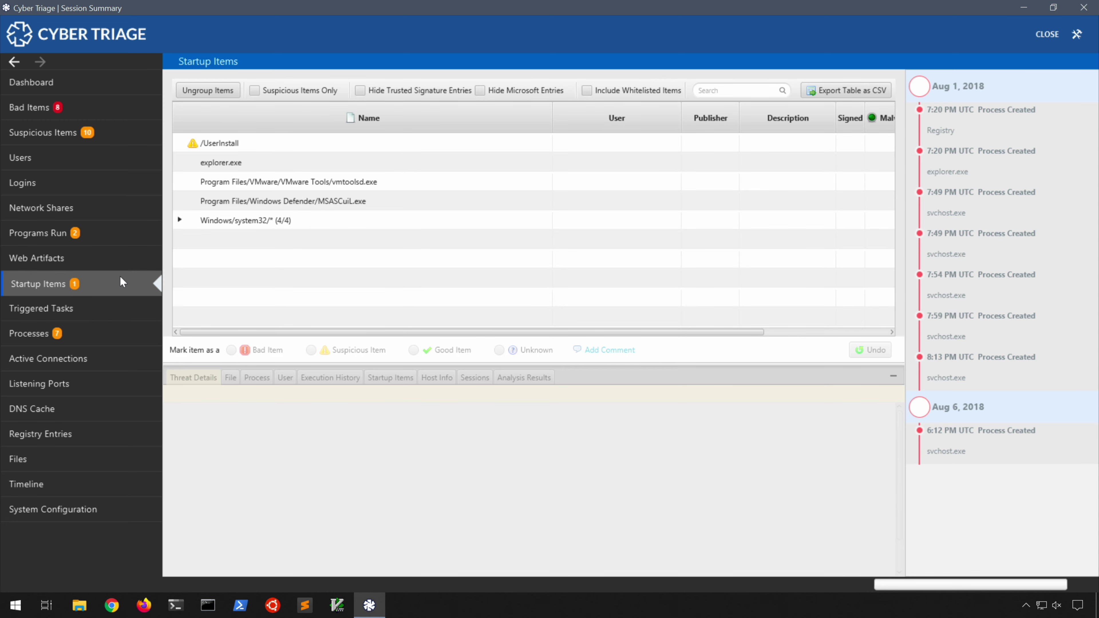
{"action": "left_click", "coordinate": [109, 302]}
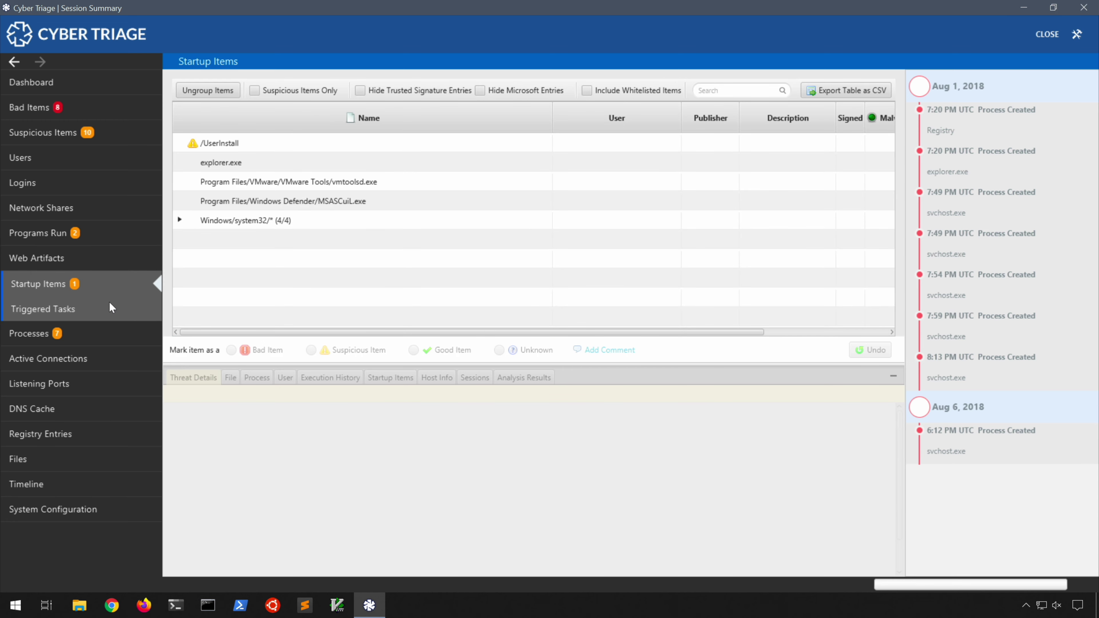
{"action": "left_click", "coordinate": [108, 331]}
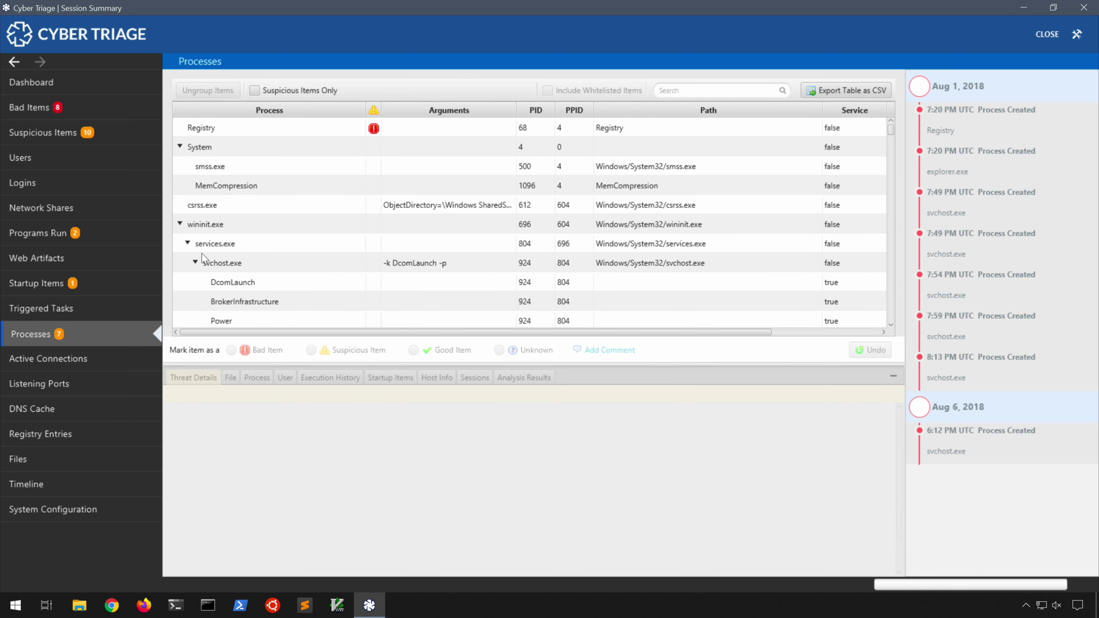
Step: Collapse the svchost.exe service groups for PIDs 924, 628 and 904 and scroll the tree
{"action": "left_click", "coordinate": [195, 263]}
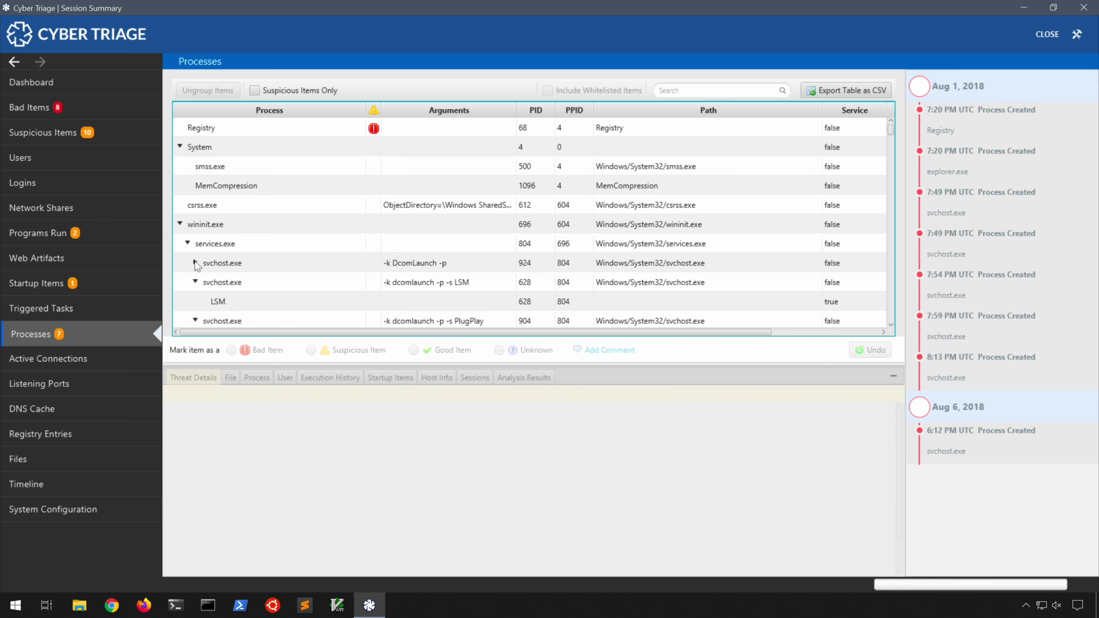
{"action": "left_click", "coordinate": [195, 282]}
{"action": "left_click", "coordinate": [195, 302]}
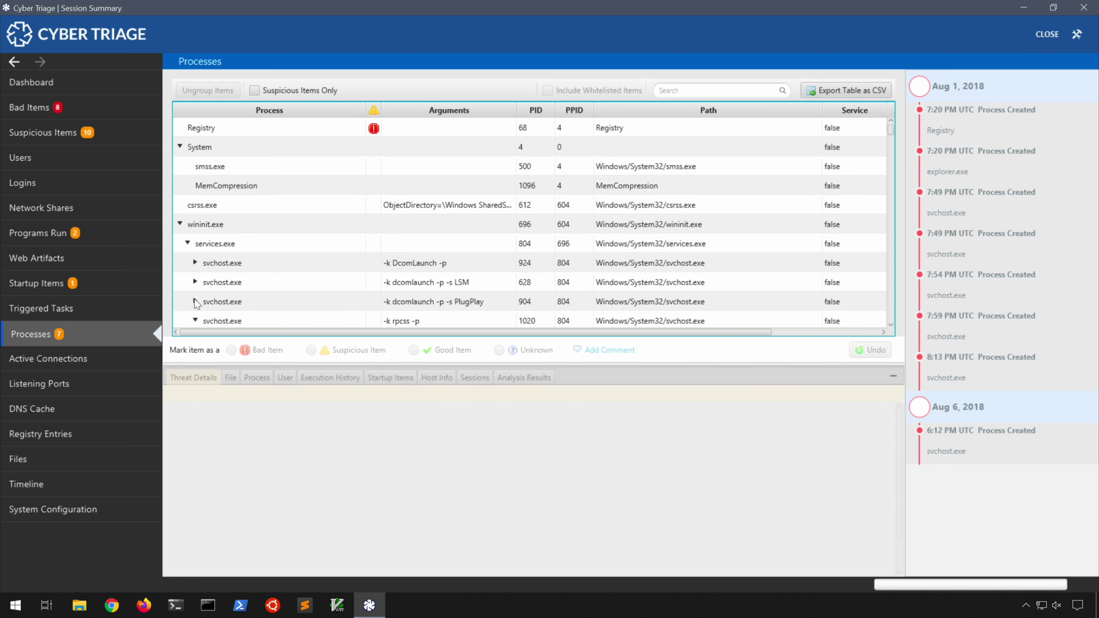
{"action": "scroll", "coordinate": [195, 302], "scroll_direction": "down", "scroll_amount": 10}
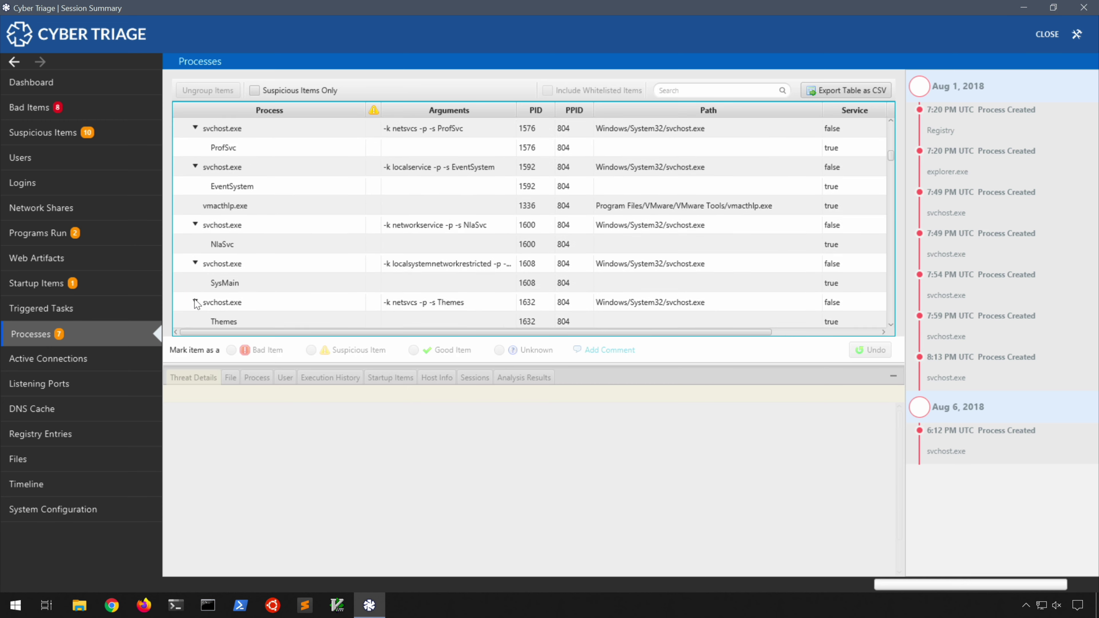
{"action": "scroll", "coordinate": [195, 301], "scroll_direction": "down", "scroll_amount": 12}
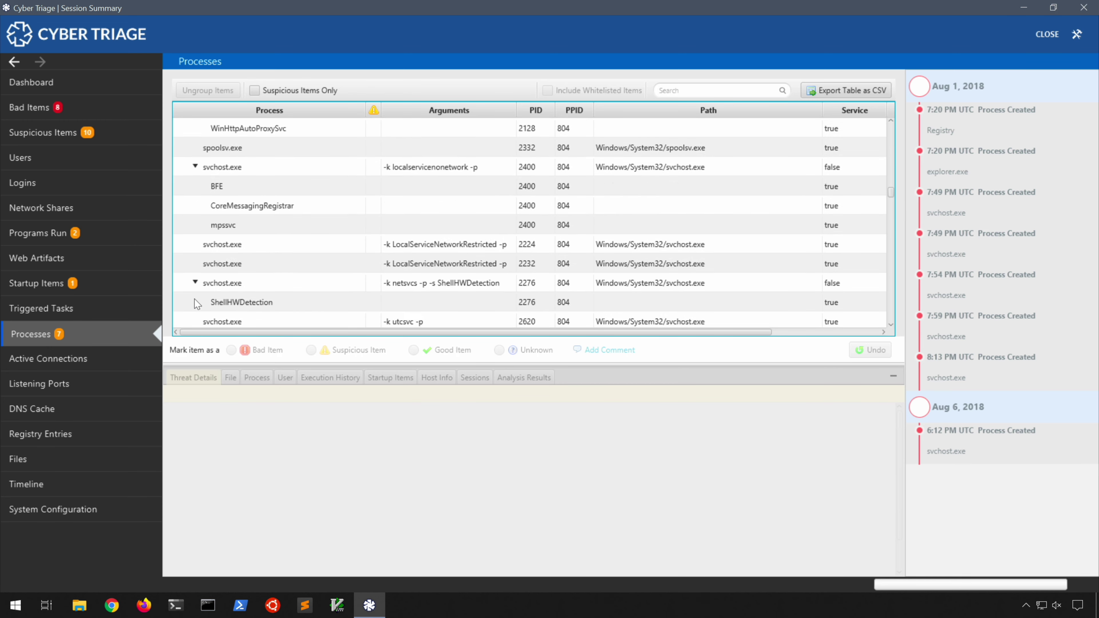
{"action": "scroll", "coordinate": [195, 301], "scroll_direction": "down", "scroll_amount": 12}
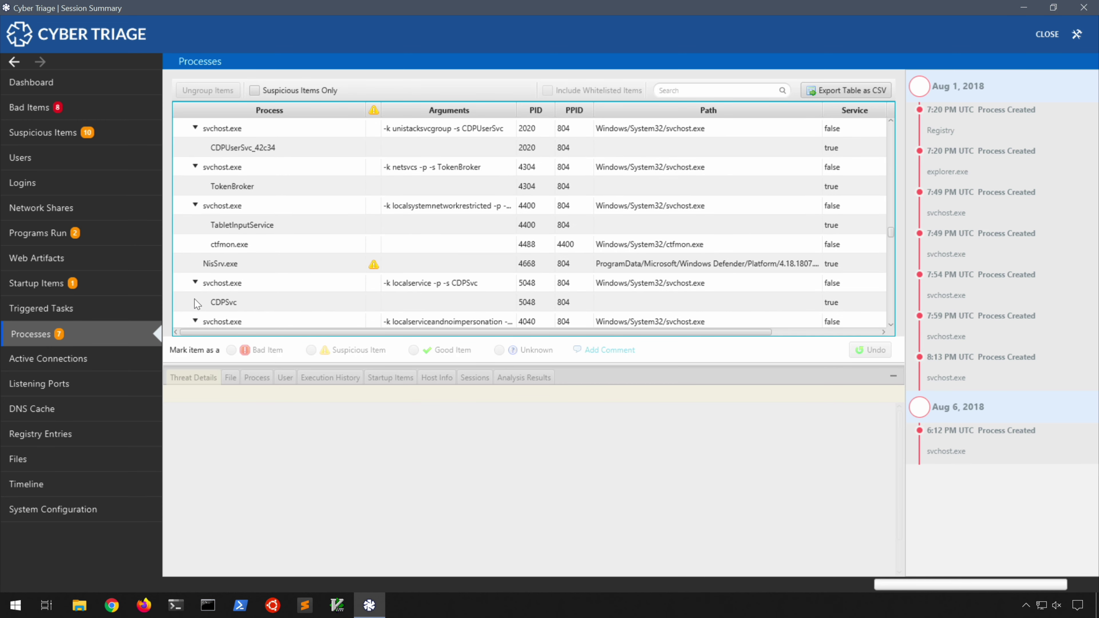
{"action": "scroll", "coordinate": [196, 301], "scroll_direction": "down", "scroll_amount": 12}
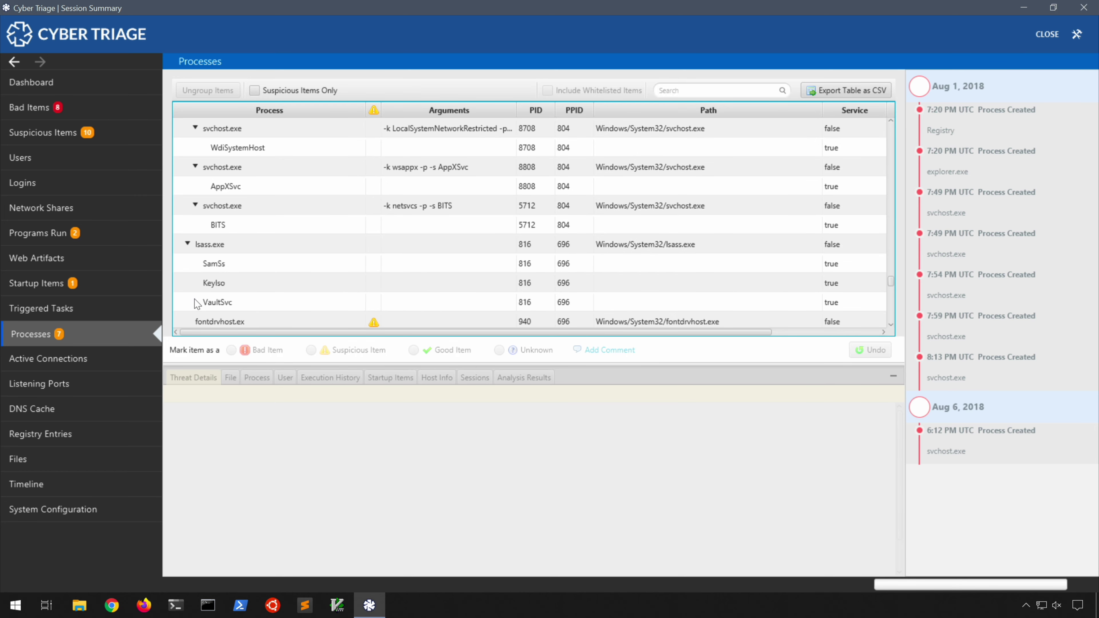
{"action": "scroll", "coordinate": [195, 301], "scroll_direction": "up", "scroll_amount": 9}
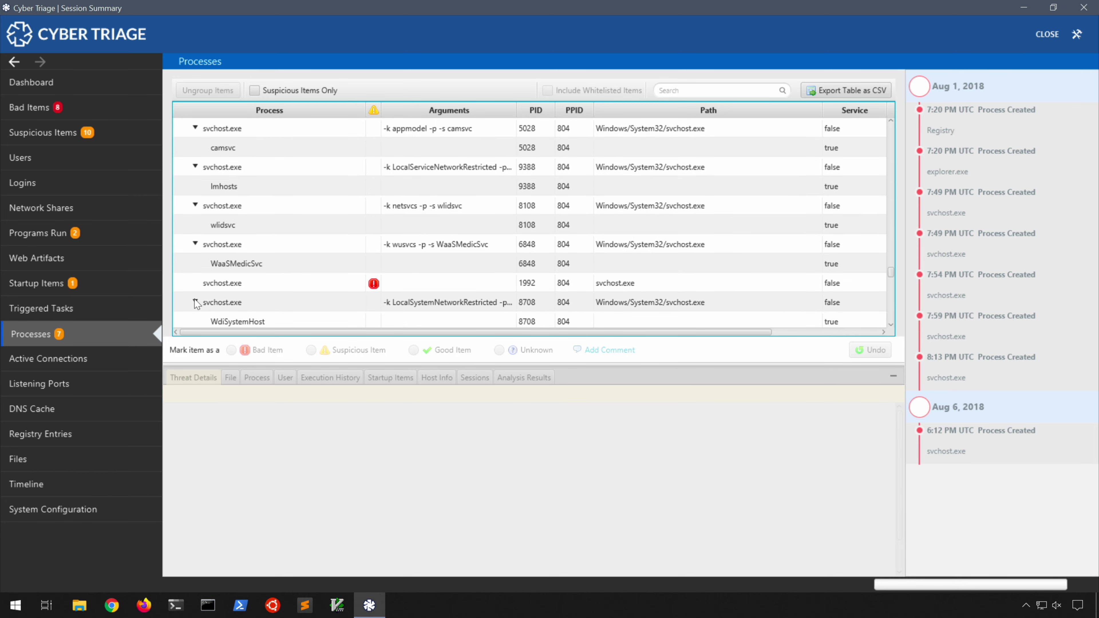
Step: Inspect the threat details of the Bad svchost.exe process PID 1992
{"action": "left_click", "coordinate": [211, 283]}
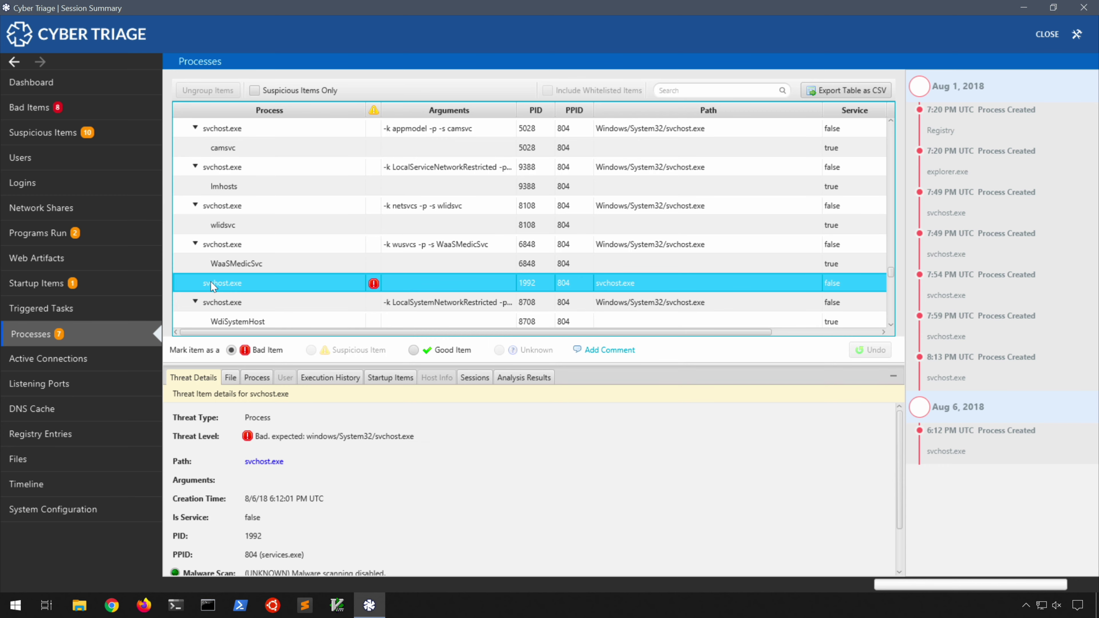
{"action": "scroll", "coordinate": [210, 281], "scroll_direction": "down", "scroll_amount": 5}
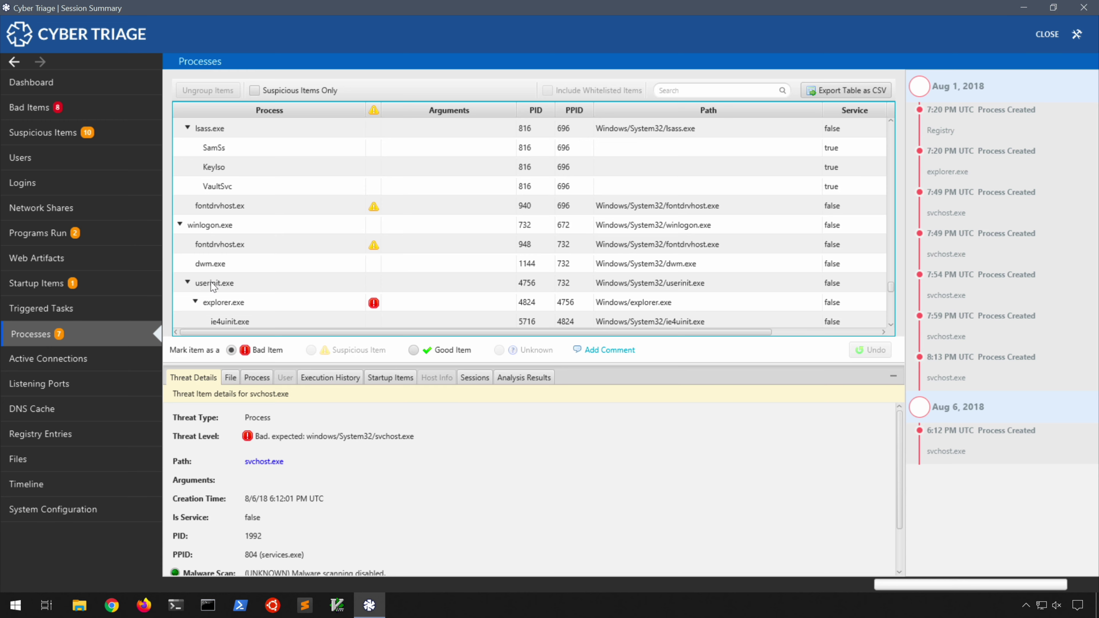
{"action": "scroll", "coordinate": [211, 283], "scroll_direction": "down", "scroll_amount": 4}
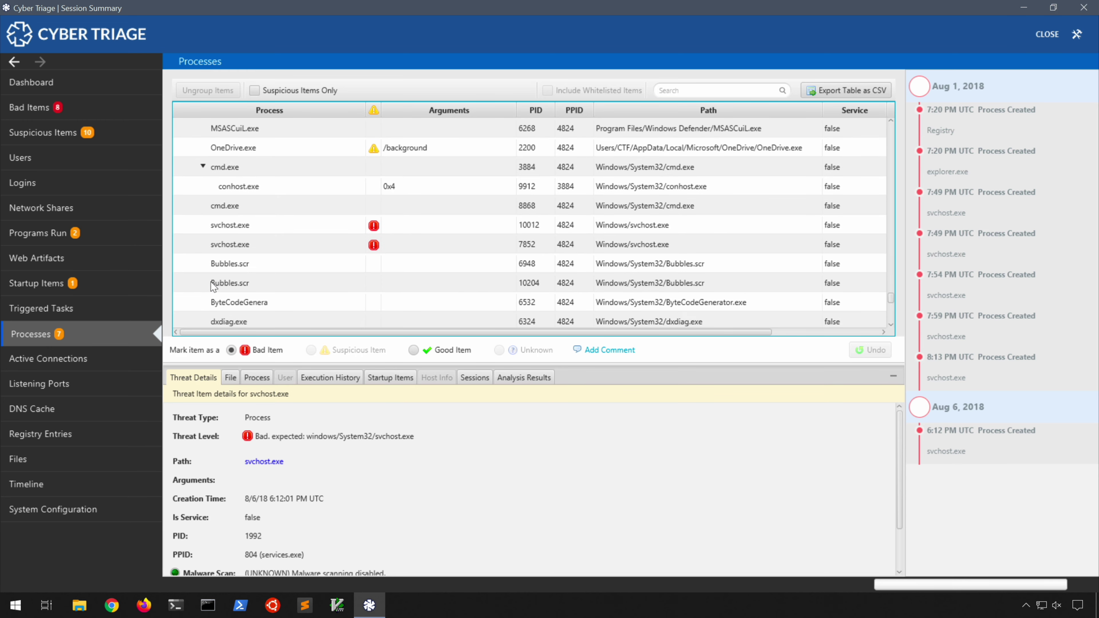
{"action": "scroll", "coordinate": [214, 286], "scroll_direction": "down", "scroll_amount": 6}
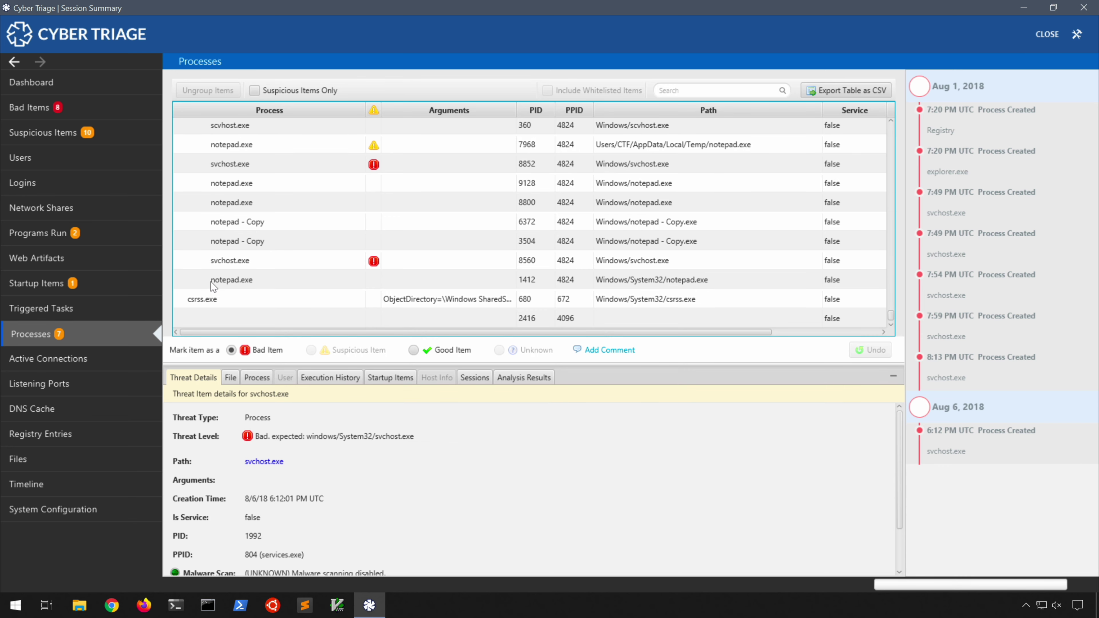
Step: Review Active Connections with the [Not Running] group expanded
{"action": "left_click", "coordinate": [132, 355]}
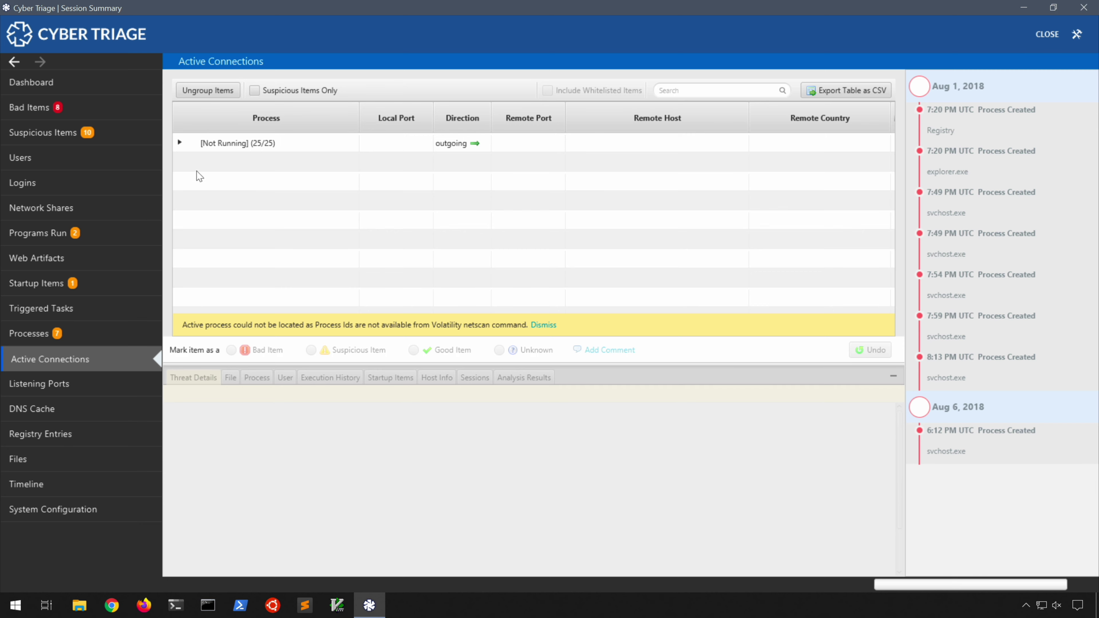
{"action": "left_click", "coordinate": [180, 143]}
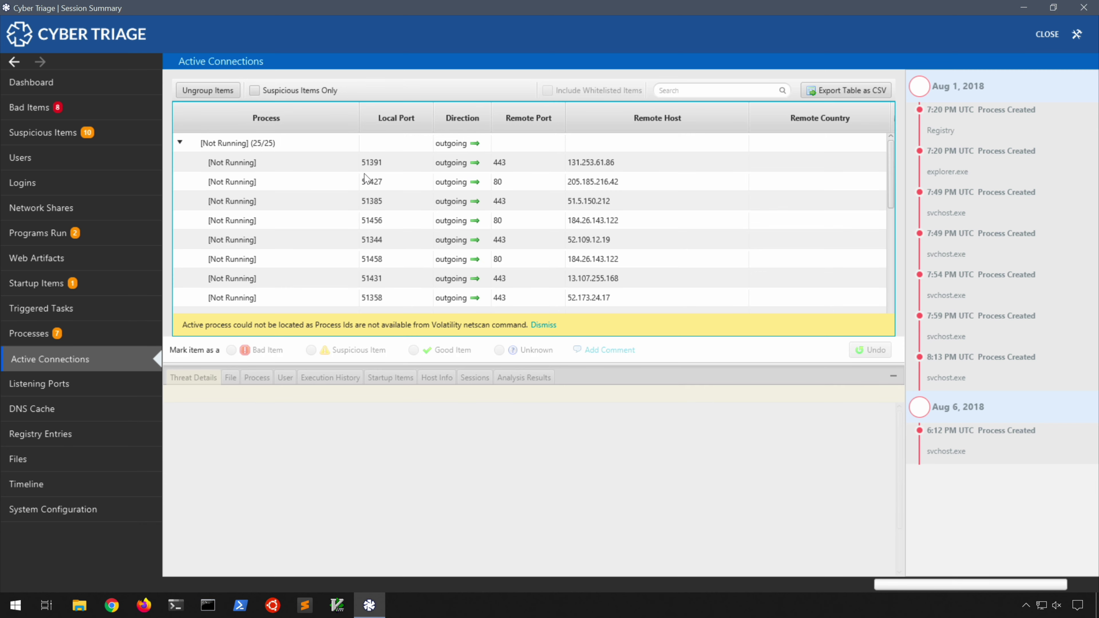
{"action": "scroll", "coordinate": [533, 212], "scroll_direction": "down", "scroll_amount": 5}
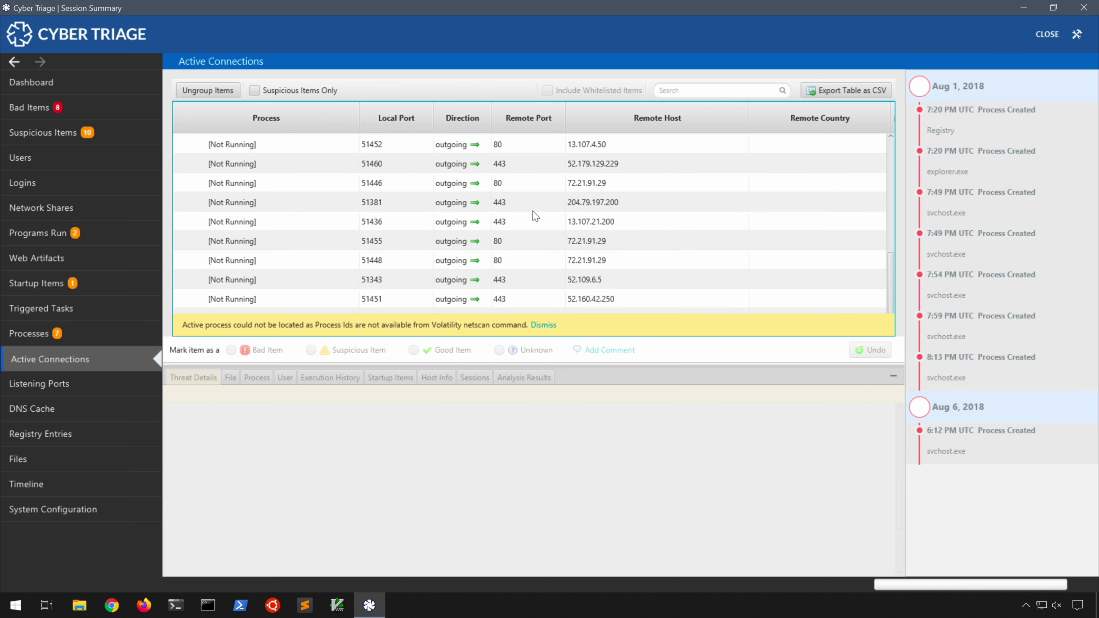
Step: Browse Listening Ports, DNS Cache, Registry Entries and Files, ending on the Program Run timeline
{"action": "left_click", "coordinate": [125, 392]}
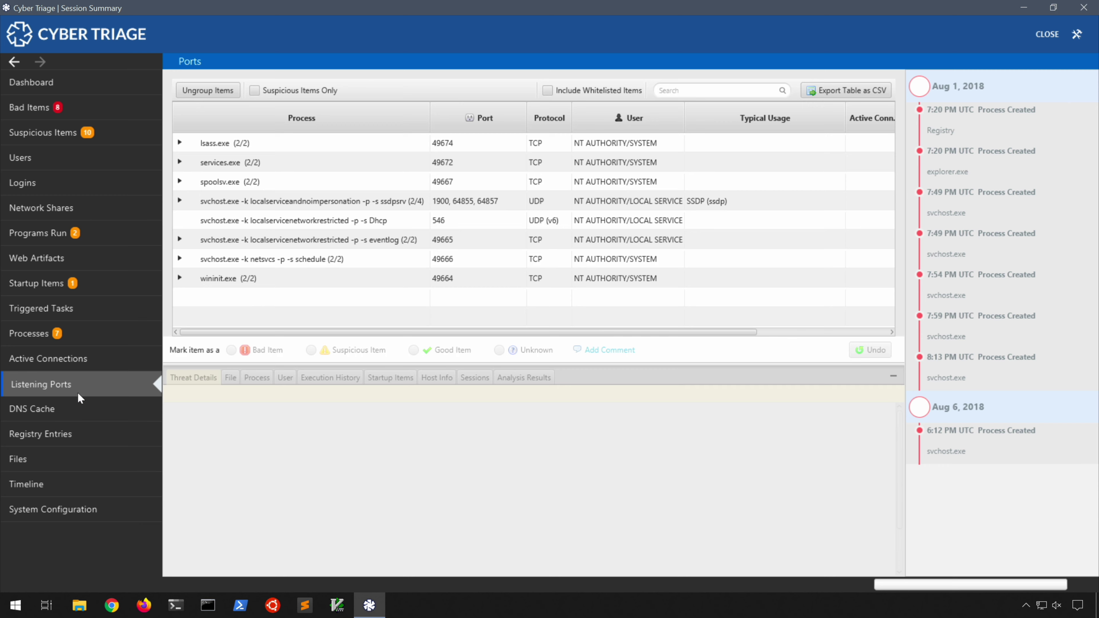
{"action": "left_click", "coordinate": [75, 417]}
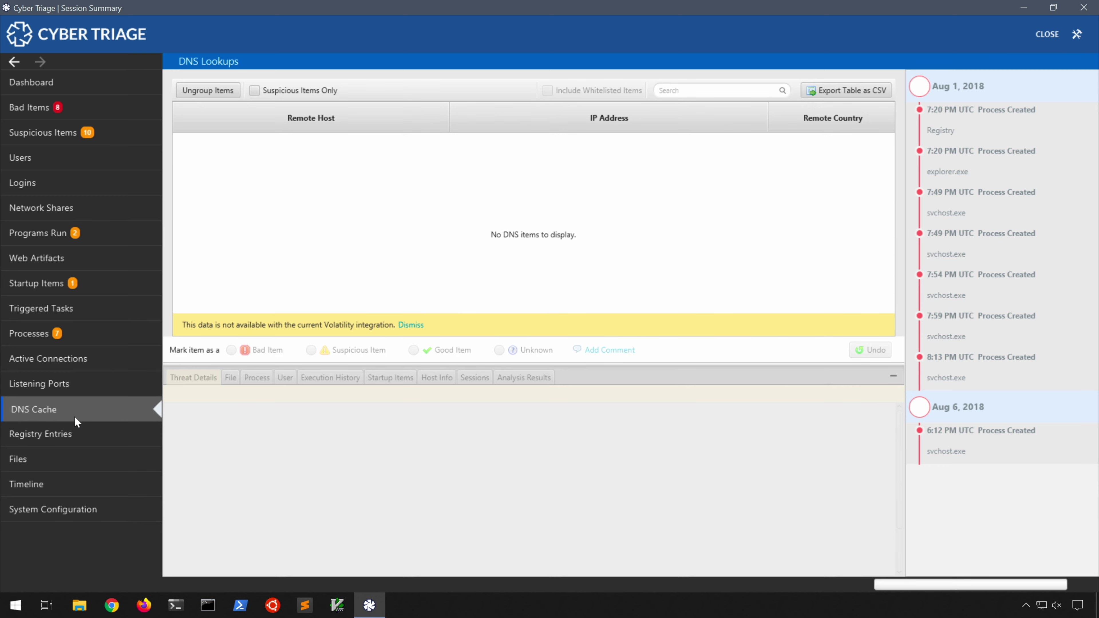
{"action": "left_click", "coordinate": [97, 433]}
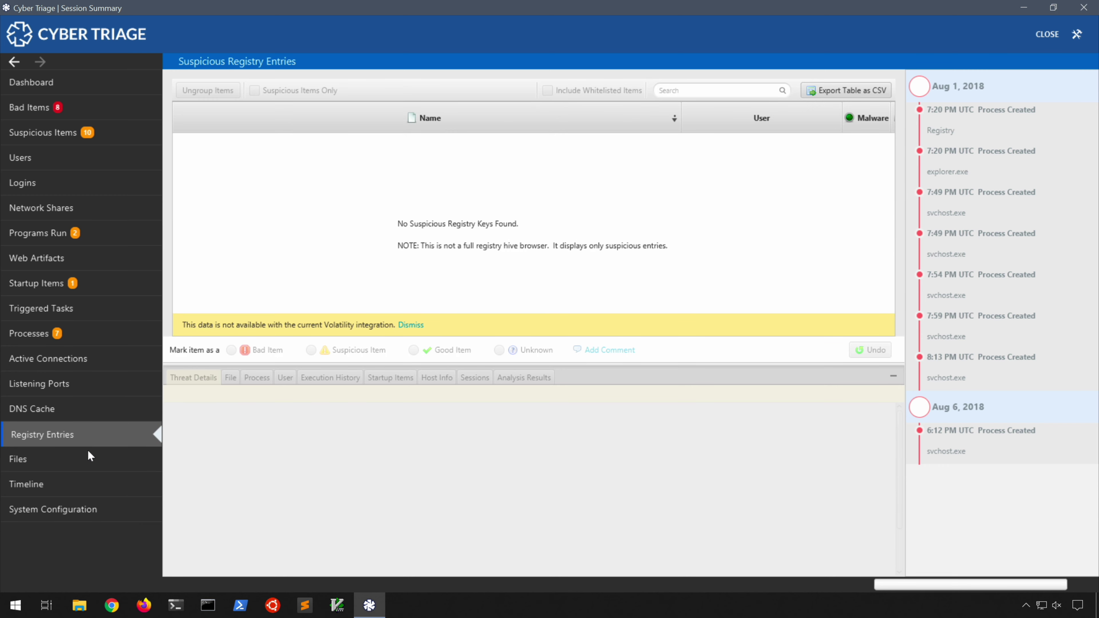
{"action": "left_click", "coordinate": [88, 458]}
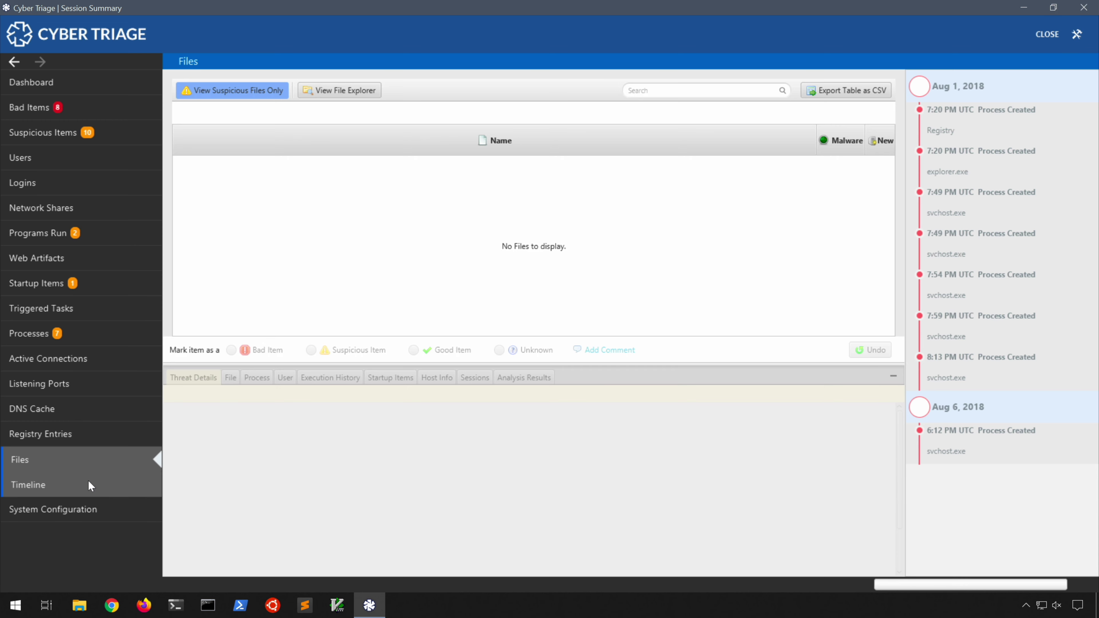
{"action": "left_click", "coordinate": [88, 482]}
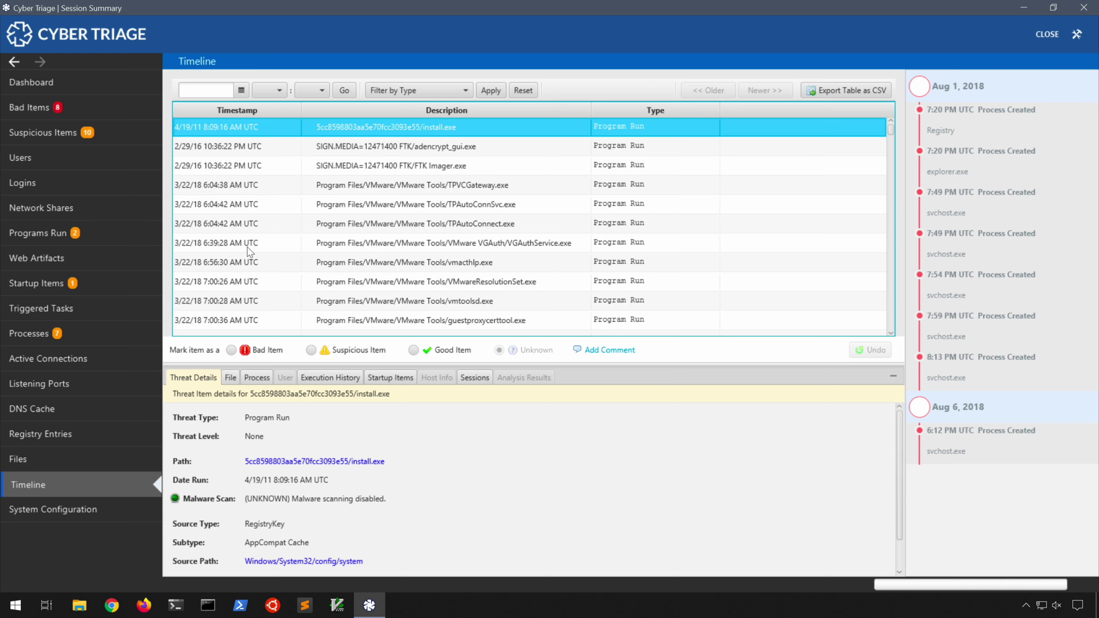
{"action": "scroll", "coordinate": [248, 251], "scroll_direction": "down", "scroll_amount": 1}
{"action": "scroll", "coordinate": [249, 251], "scroll_direction": "down", "scroll_amount": 12}
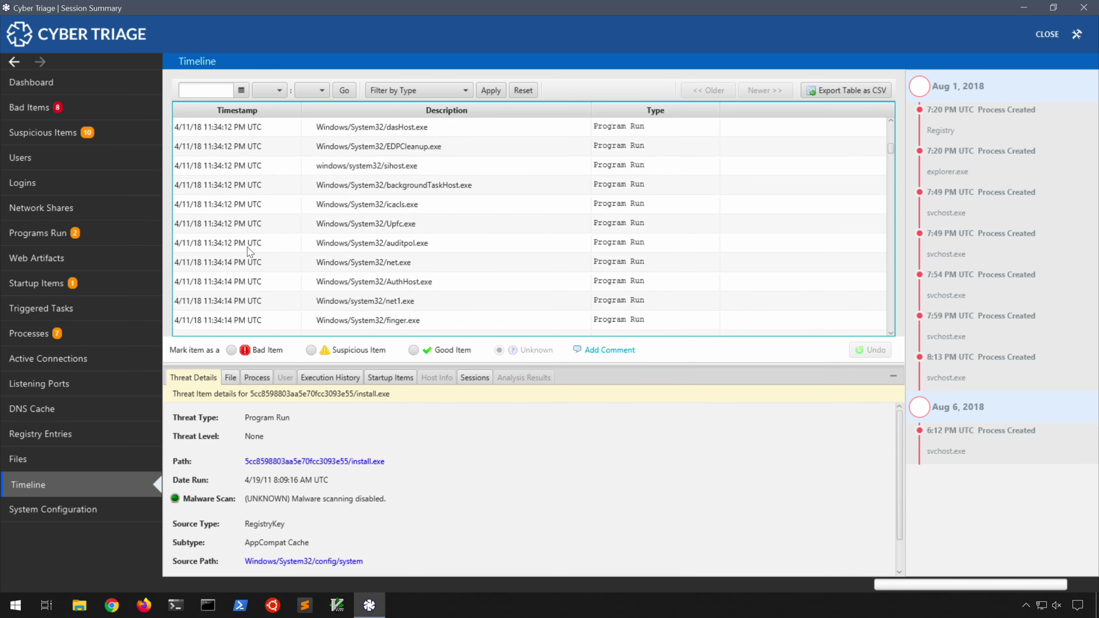
{"action": "scroll", "coordinate": [250, 251], "scroll_direction": "down", "scroll_amount": 10}
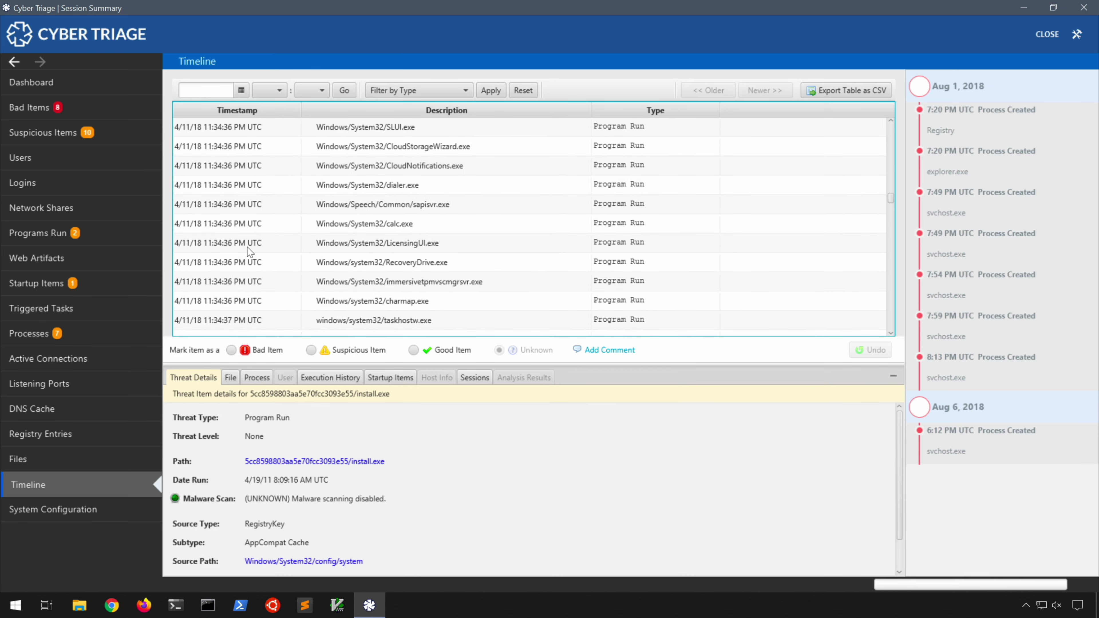
{"action": "scroll", "coordinate": [249, 251], "scroll_direction": "down", "scroll_amount": 8}
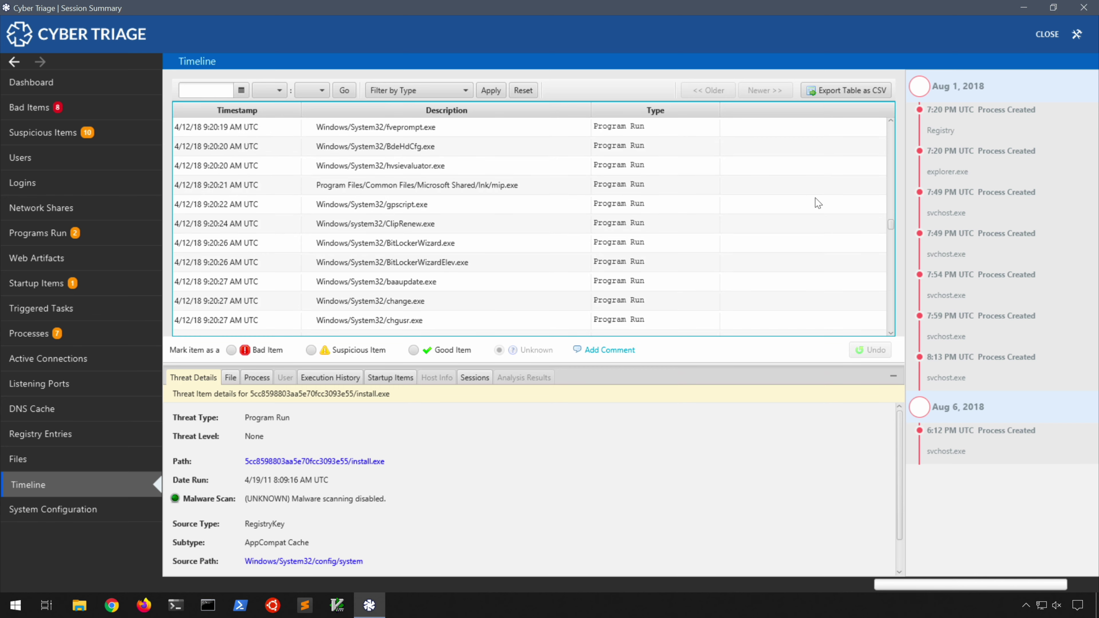
{"action": "left_click_drag", "start_coordinate": [889, 225], "coordinate": [892, 336]}
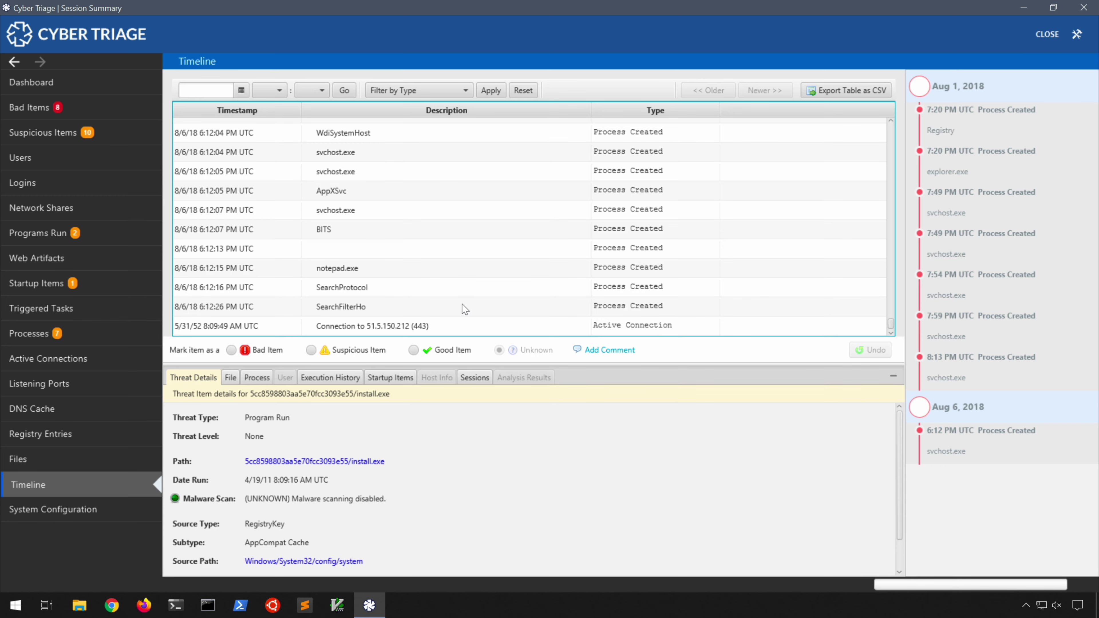
Step: Show System Configuration with Volatility profile Win10x64_17134 and Windows 10.0
{"action": "left_click", "coordinate": [135, 508]}
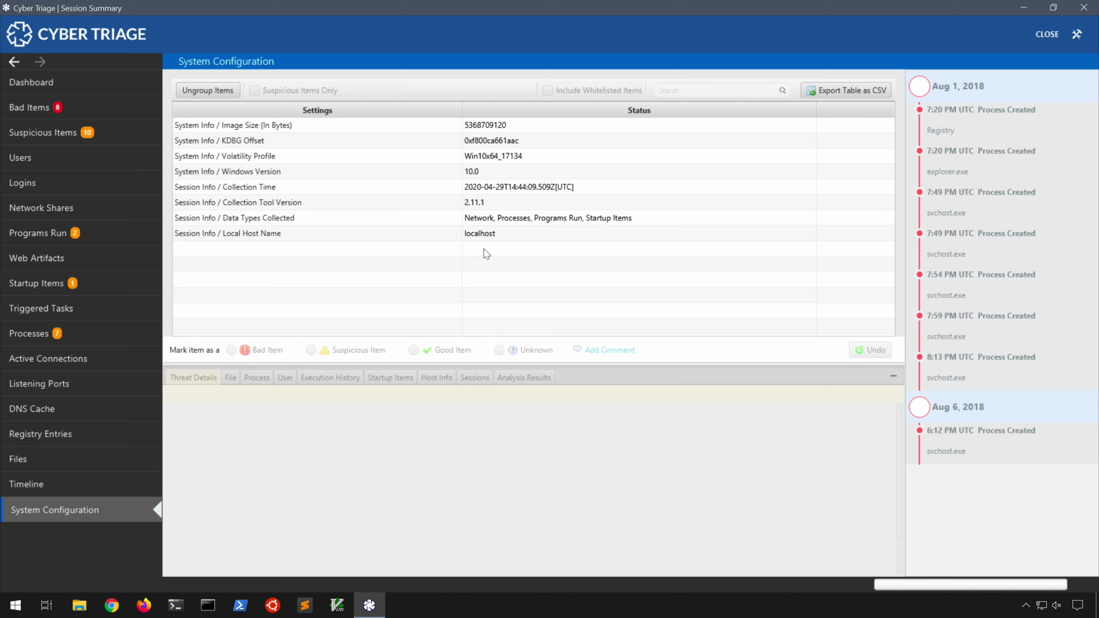
Step: Close the Session Summary window to return to the Welcome screen
{"action": "left_click", "coordinate": [1035, 33]}
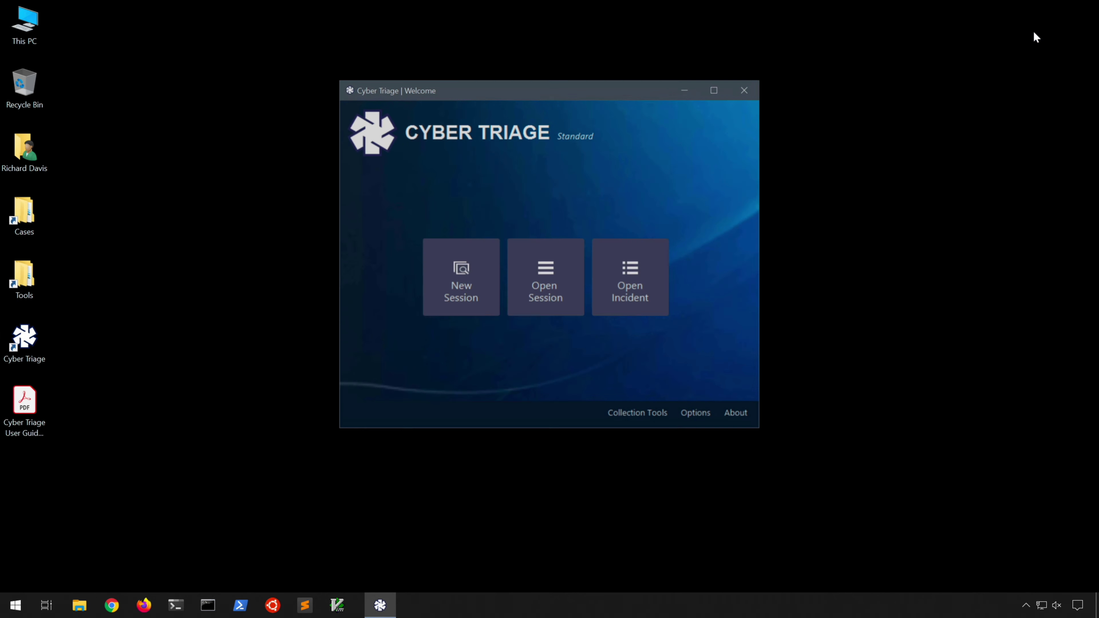